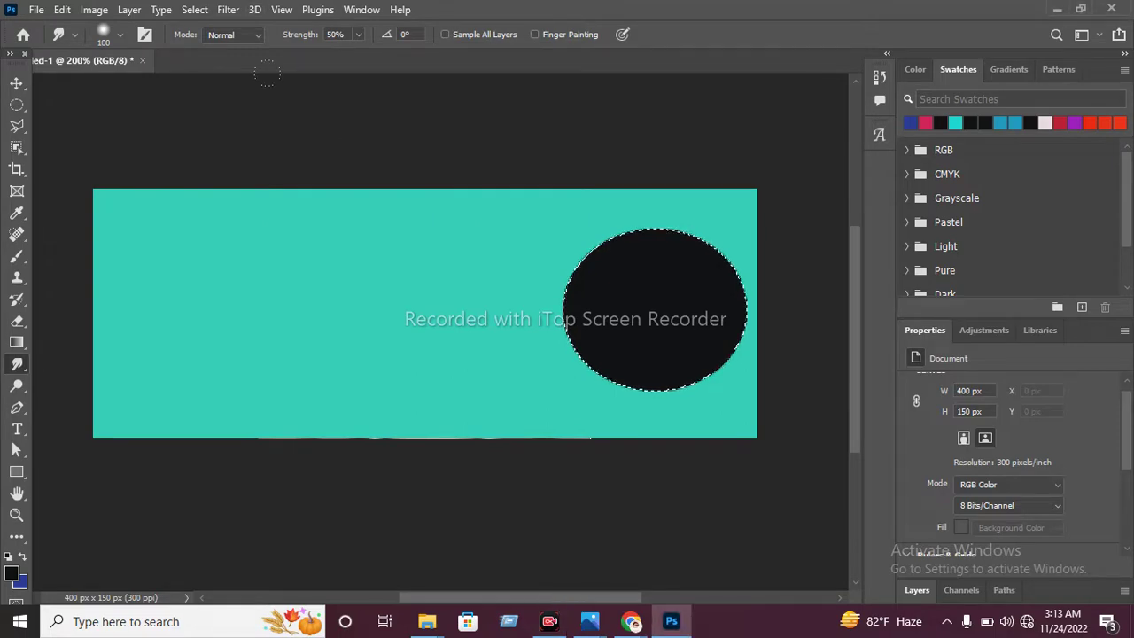
# Step: Open the 1223 photo, then close that document again
pyautogui.click(36, 12)
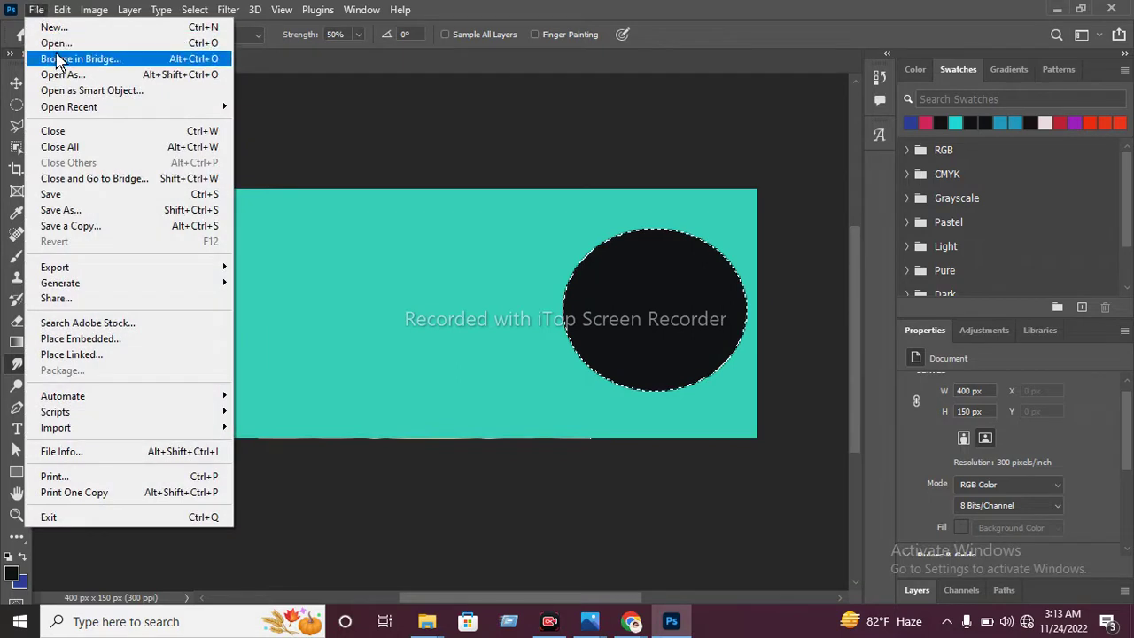
pyautogui.click(50, 42)
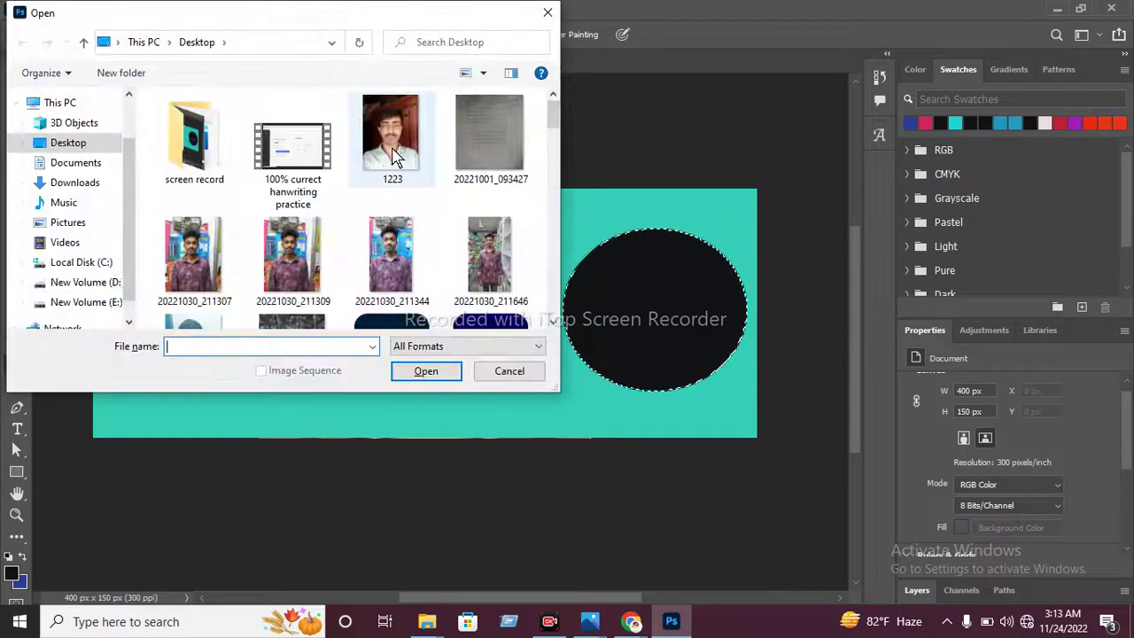
pyautogui.click(401, 177)
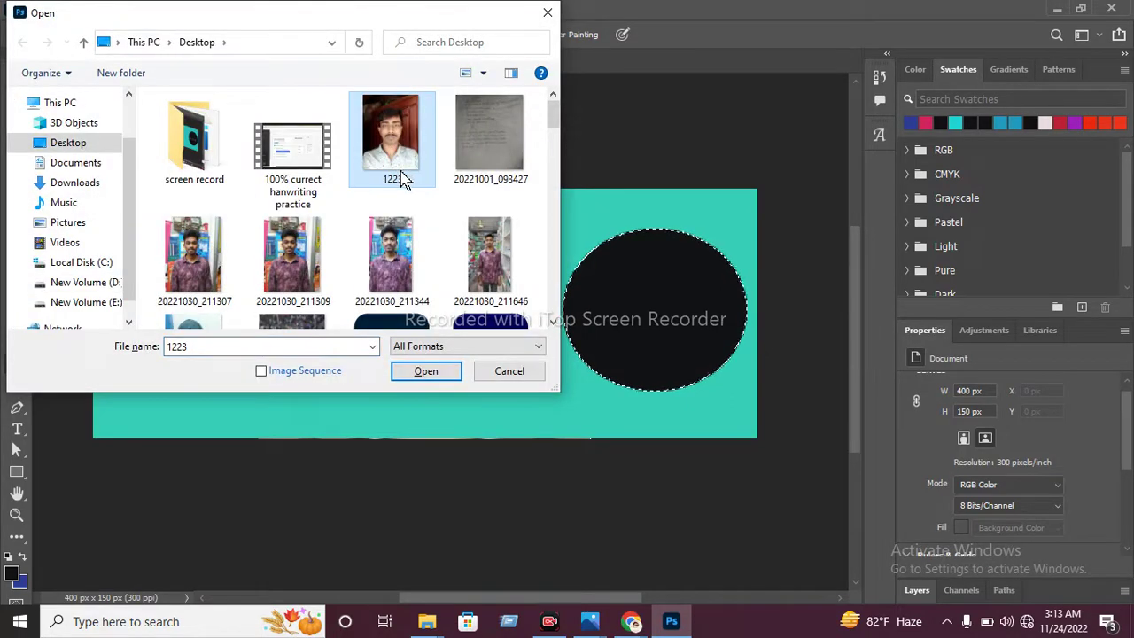
pyautogui.click(434, 377)
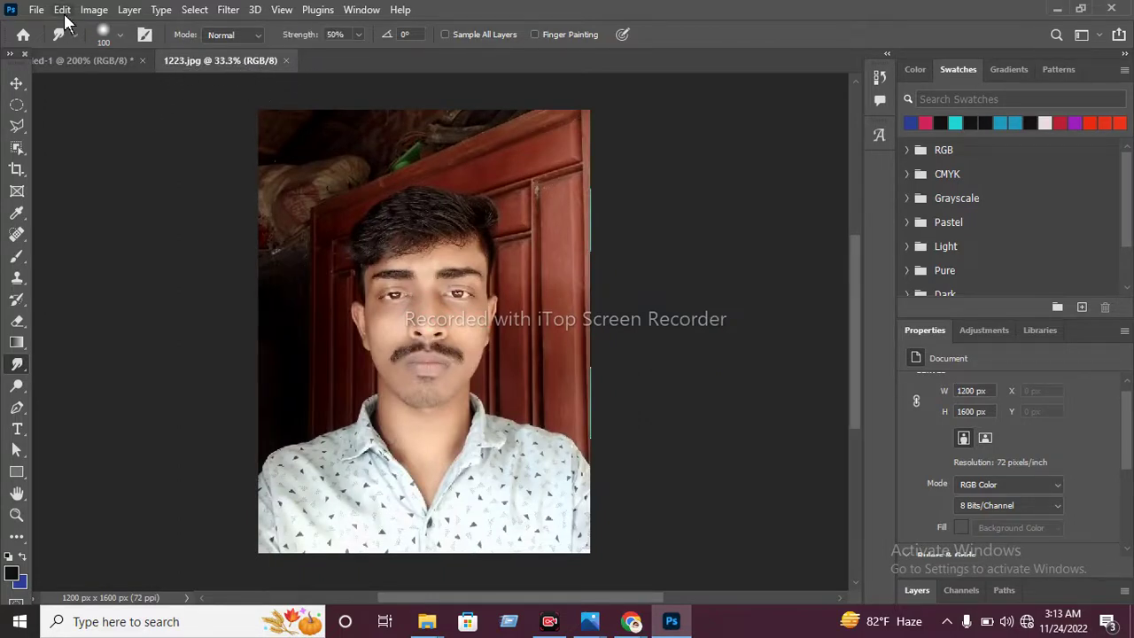
pyautogui.click(287, 60)
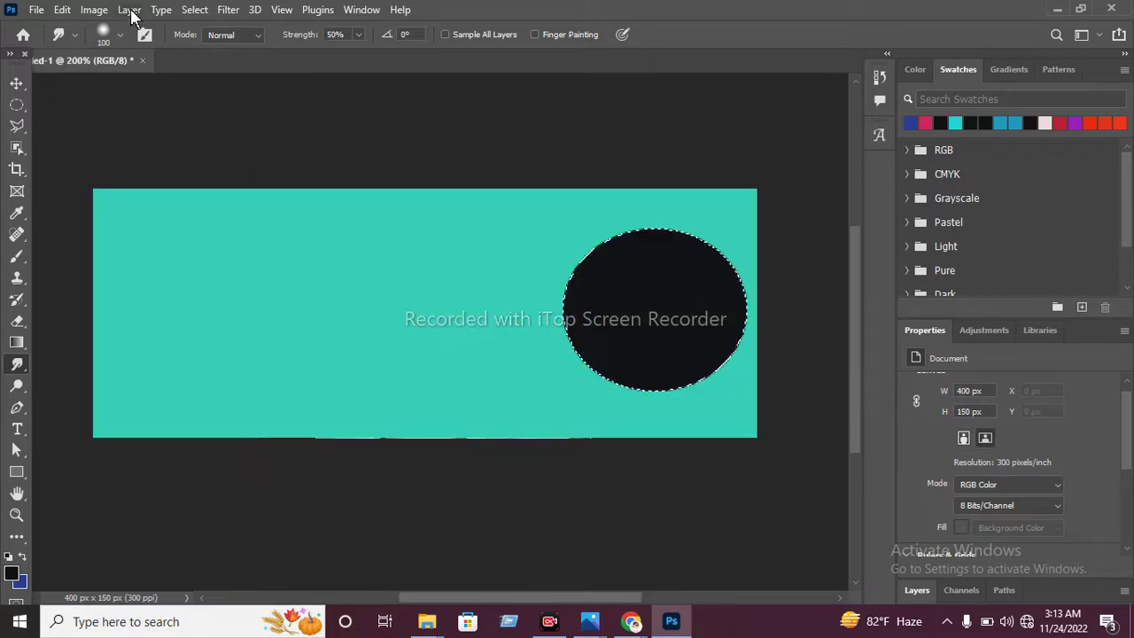
# Step: Open IMG_20221101_115437.jpg from the Desktop as a new document
pyautogui.click(62, 10)
pyautogui.click(16, 20)
pyautogui.click(37, 9)
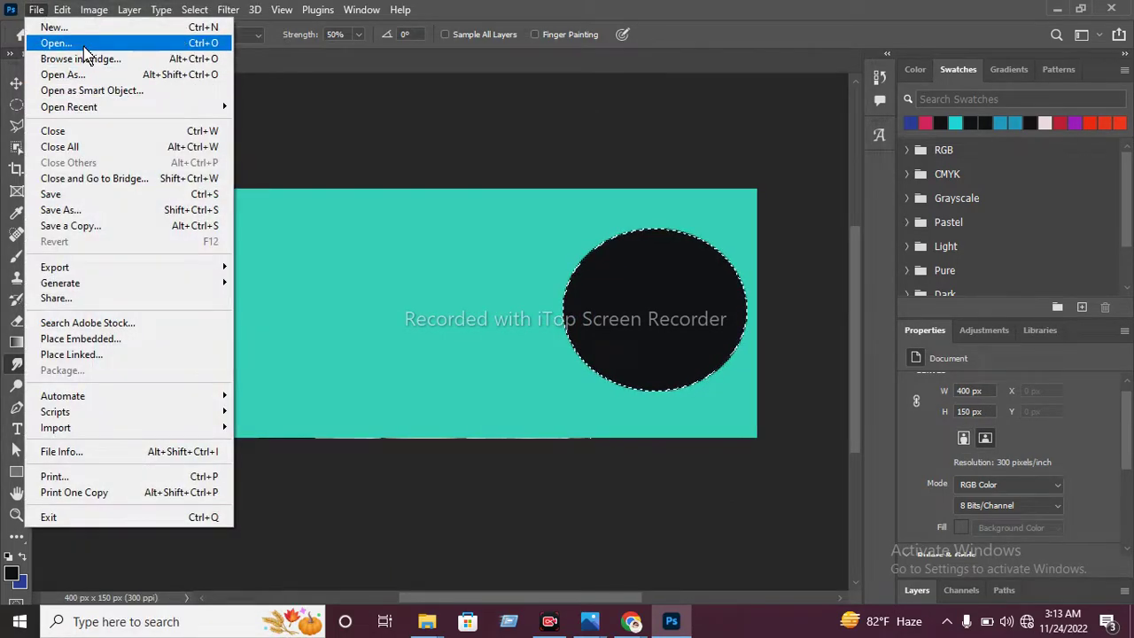
pyautogui.click(56, 42)
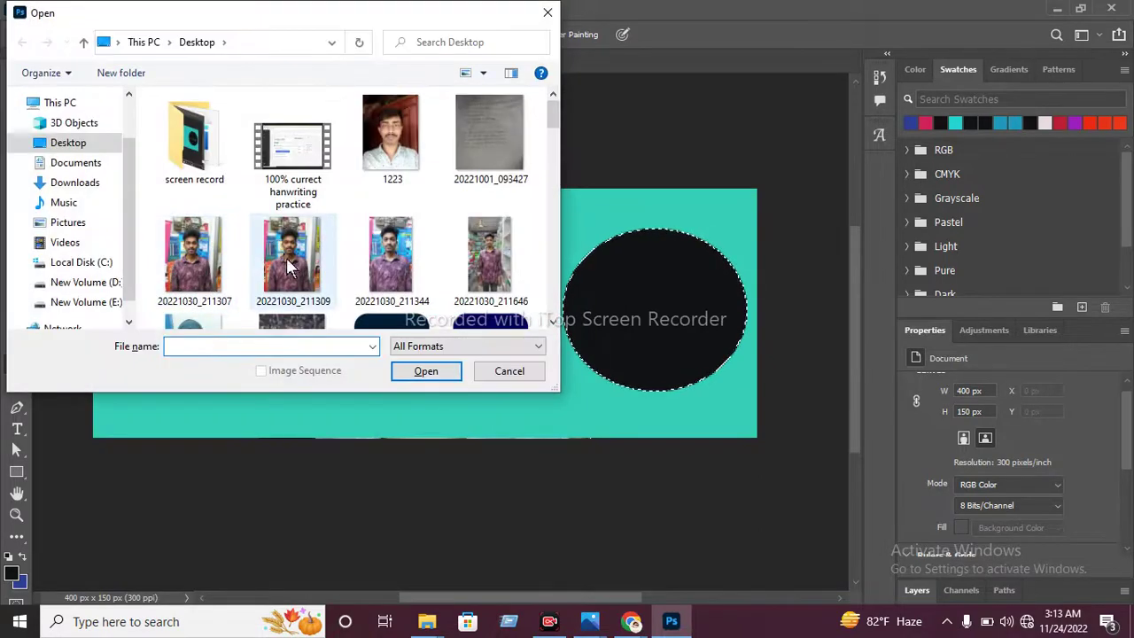
pyautogui.scroll(-3, 288, 266)
pyautogui.scroll(-3, 304, 299)
pyautogui.scroll(-3, 304, 298)
pyautogui.scroll(-3, 304, 298)
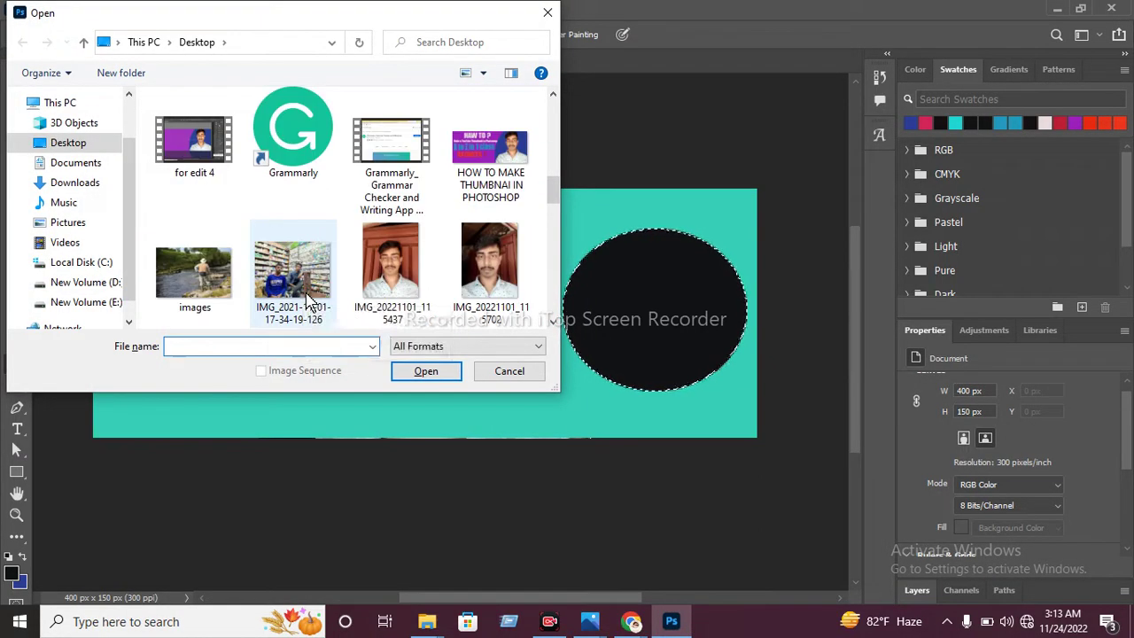
pyautogui.click(406, 277)
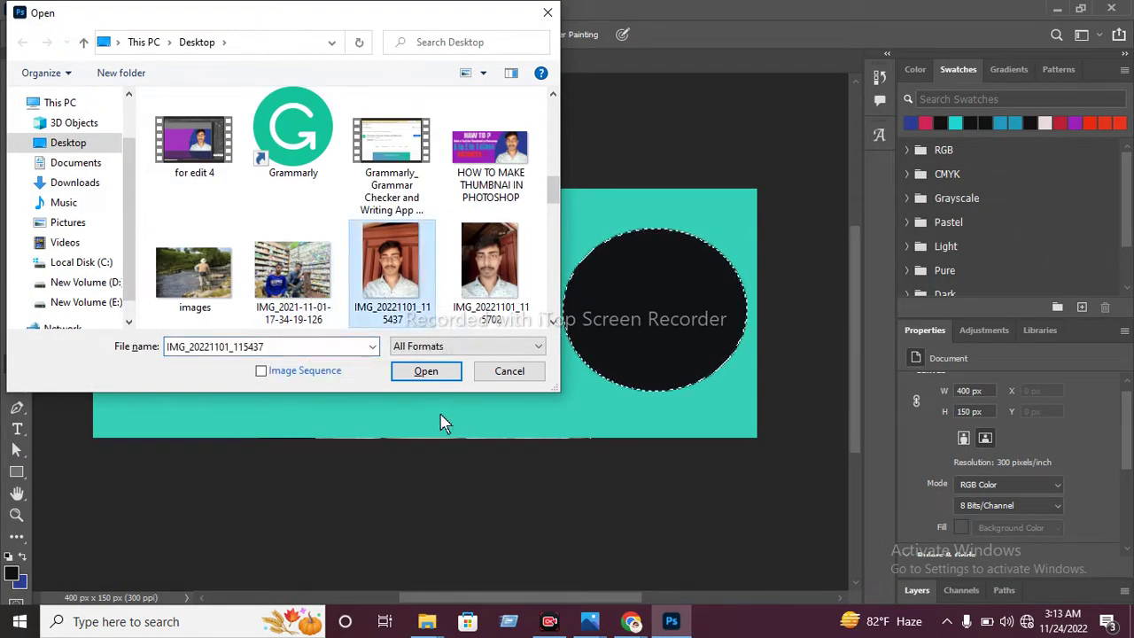
pyautogui.click(425, 372)
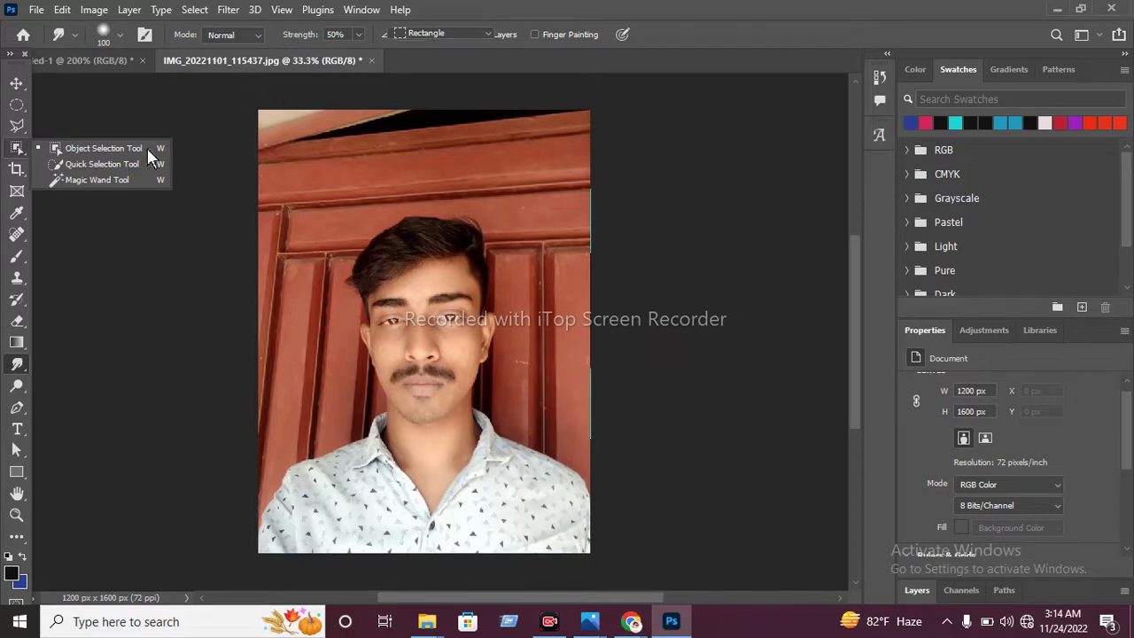
# Step: Try the Magic Wand and Quick Selection tools, then settle on the Object Selection Tool
pyautogui.click(133, 151)
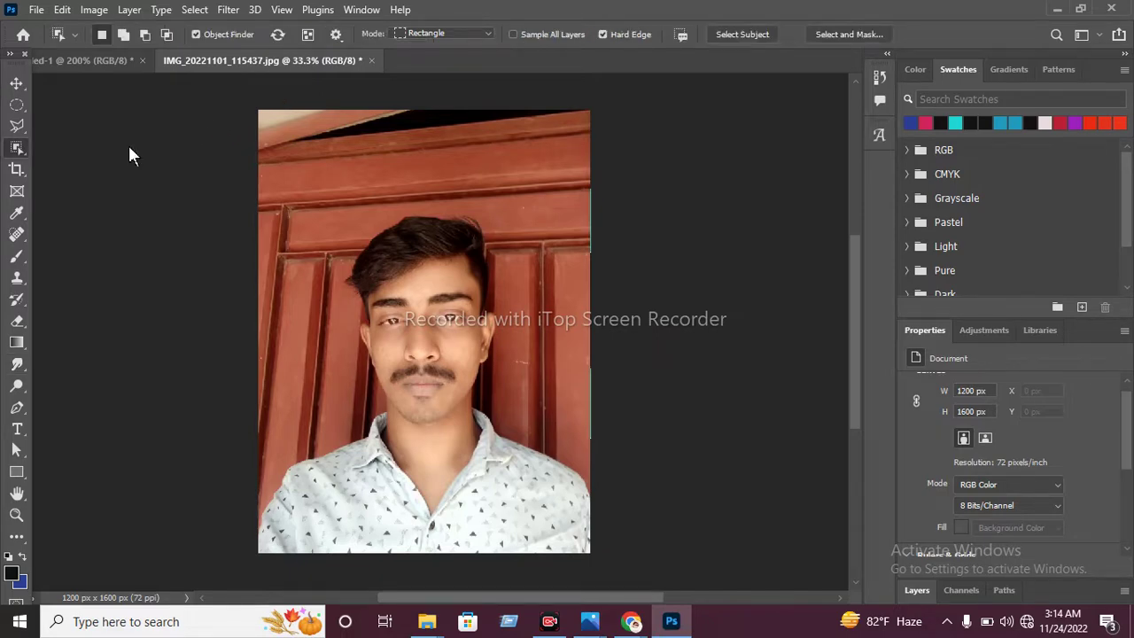
pyautogui.click(152, 180)
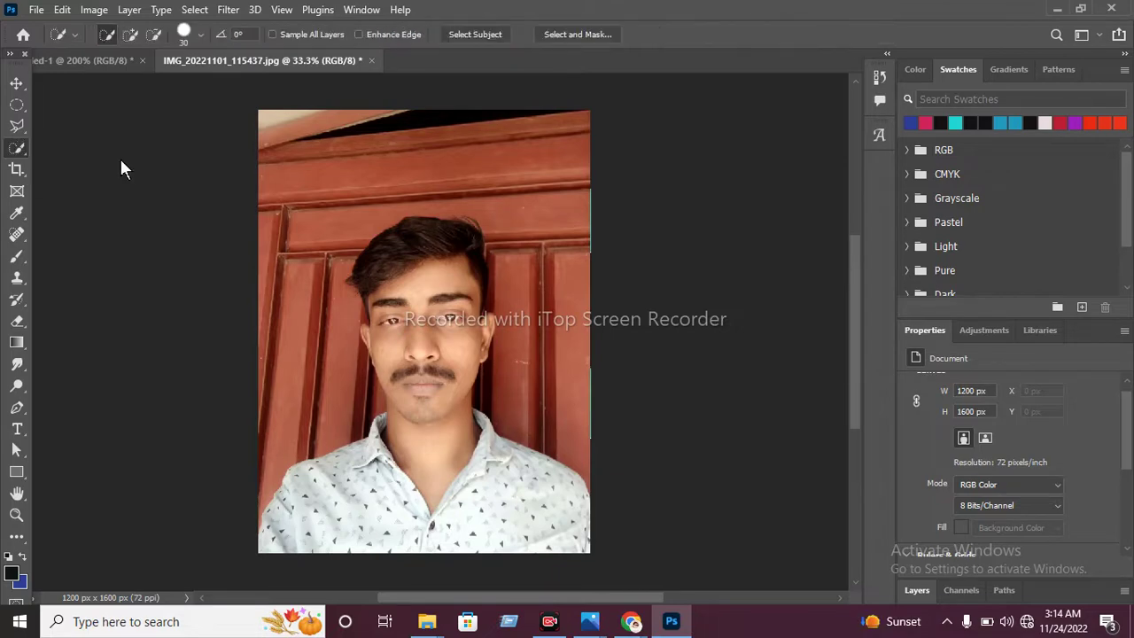
pyautogui.hotkey('shift', 'w')
pyautogui.rightClick(16, 151)
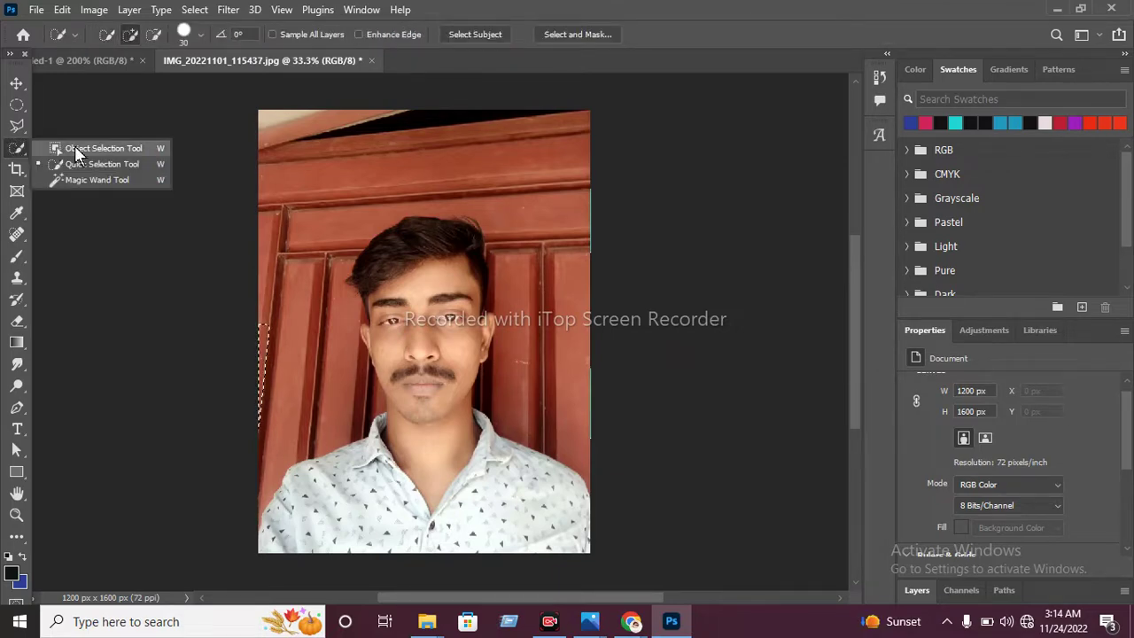
pyautogui.click(237, 245)
pyautogui.hotkey('shift', 'w')
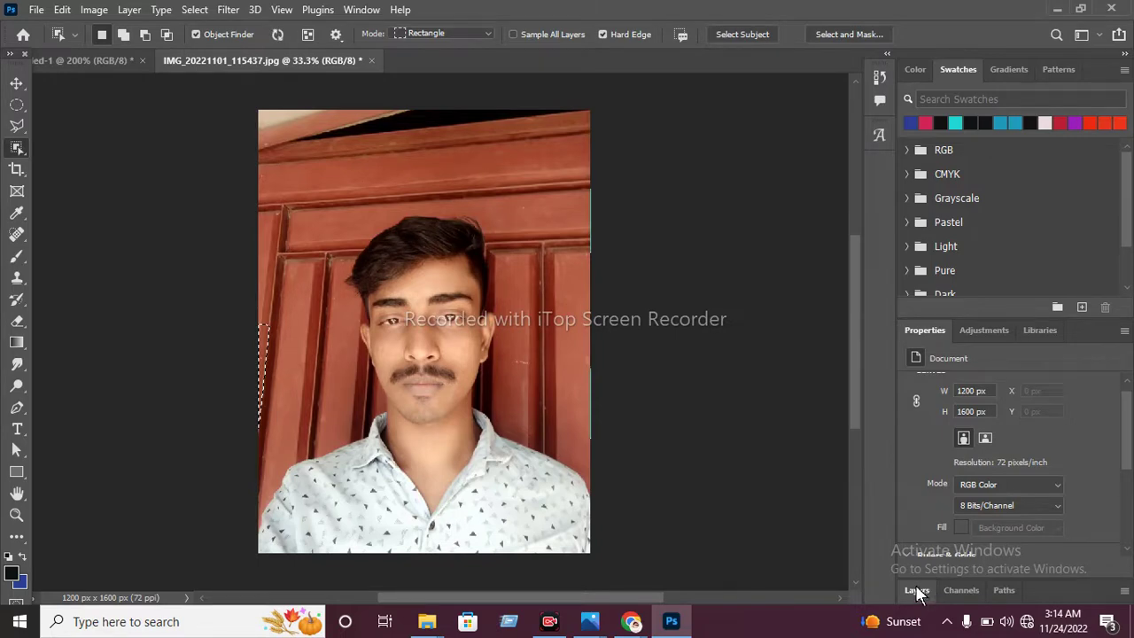
# Step: Invert the subject selection and fill the background blue, then near-black
pyautogui.rightClick(240, 219)
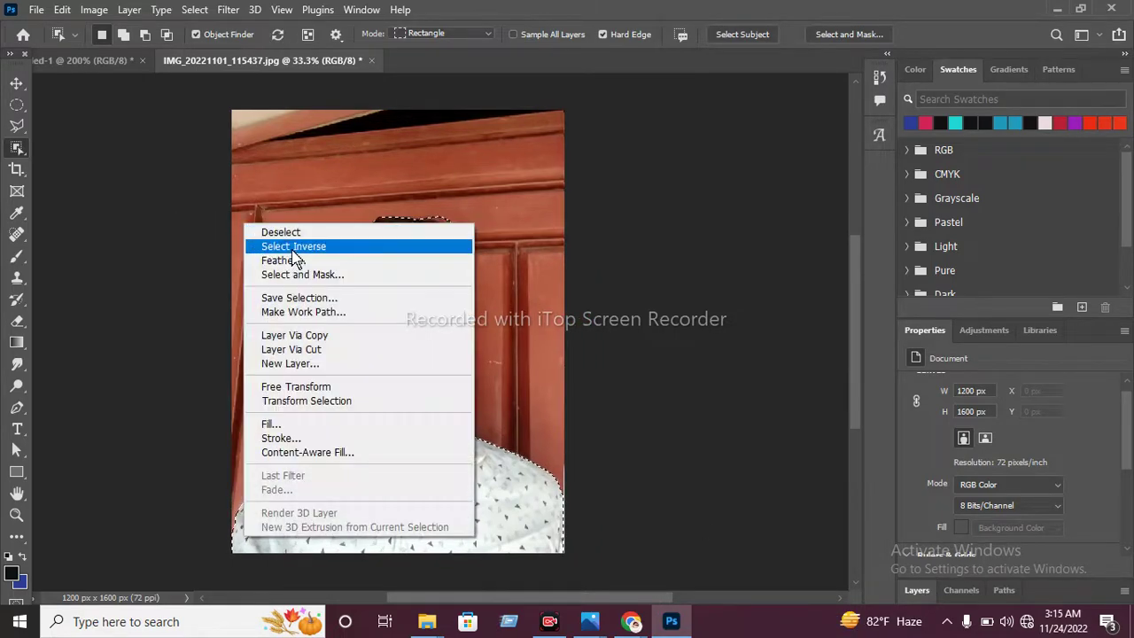
pyautogui.click(292, 249)
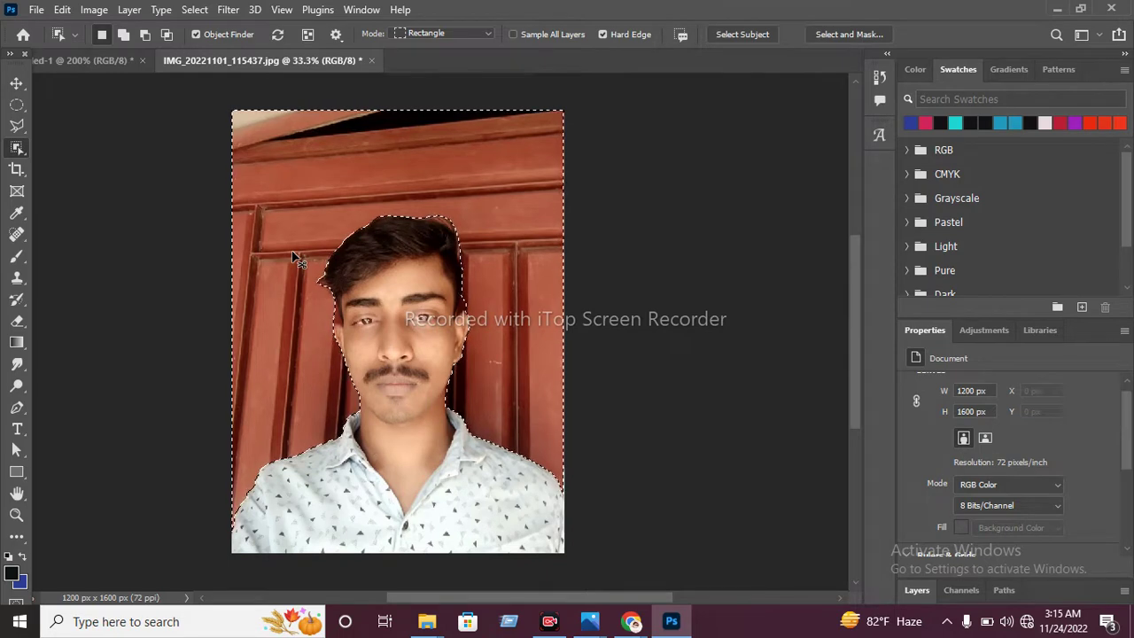
pyautogui.hotkey('ctrl', 'BackSpace')
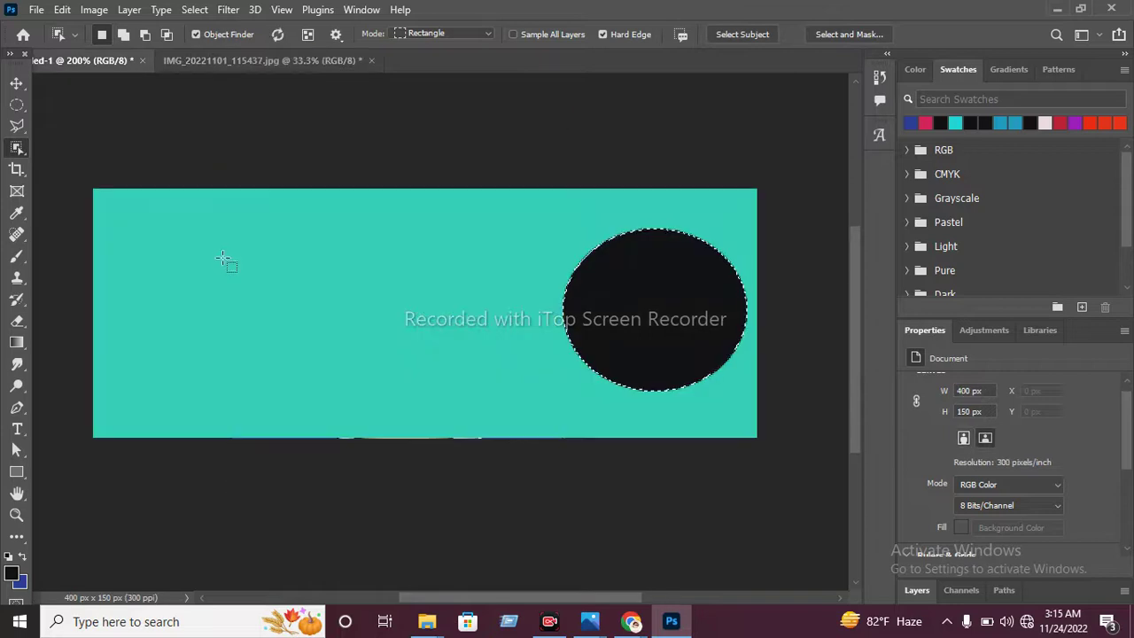
pyautogui.click(273, 64)
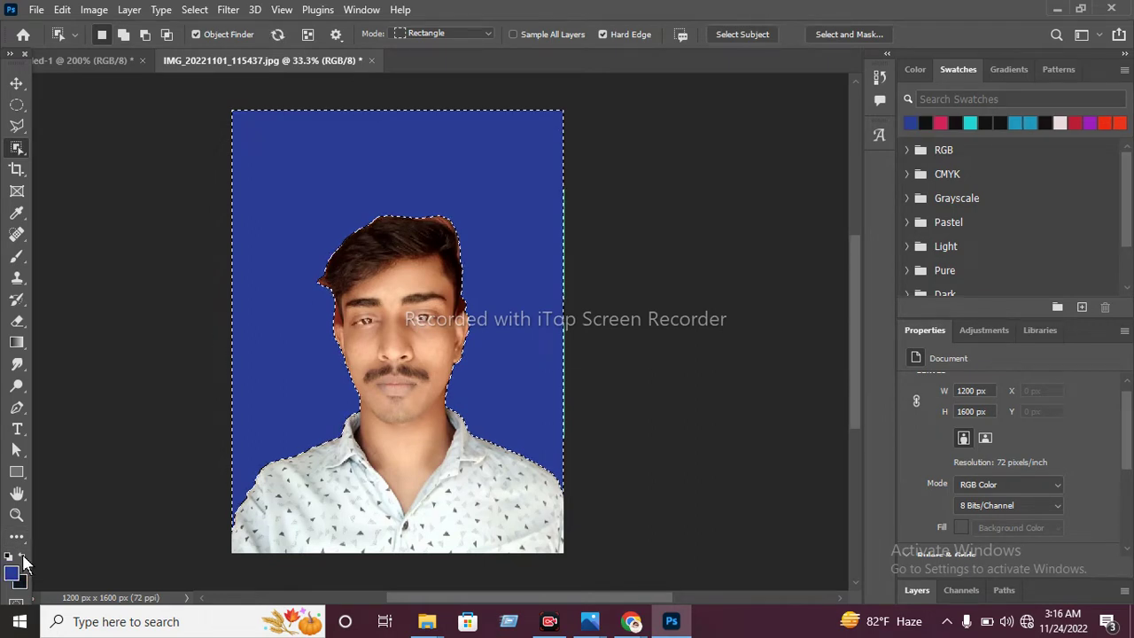
pyautogui.hotkey('ctrl', 'BackSpace')
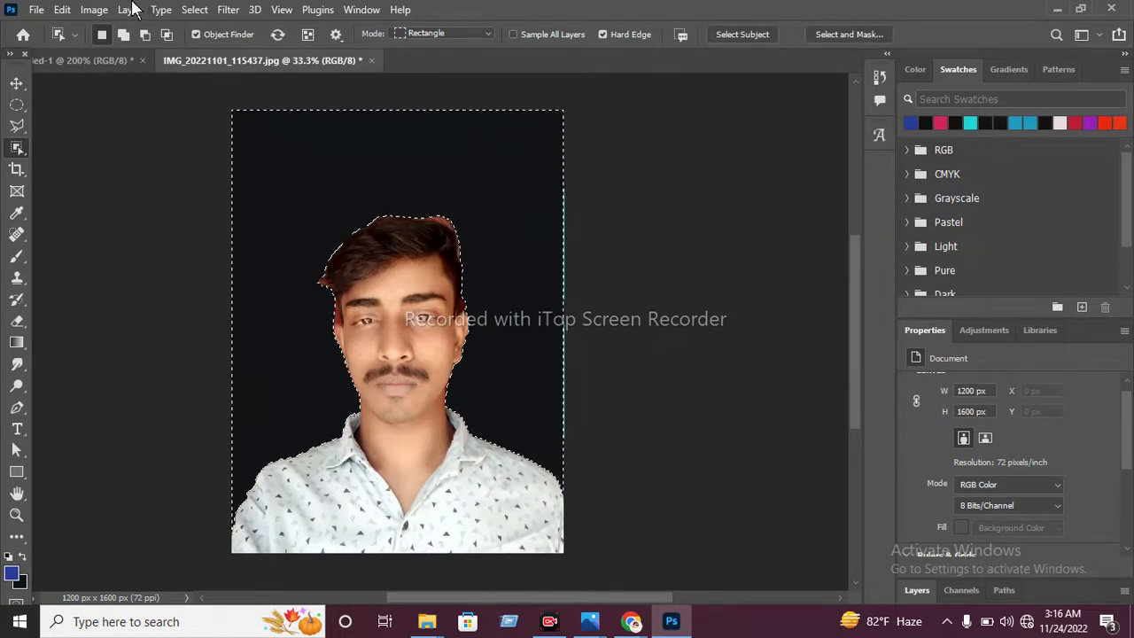
# Step: Glance at the teal banner, then deselect everything on the portrait
pyautogui.click(104, 60)
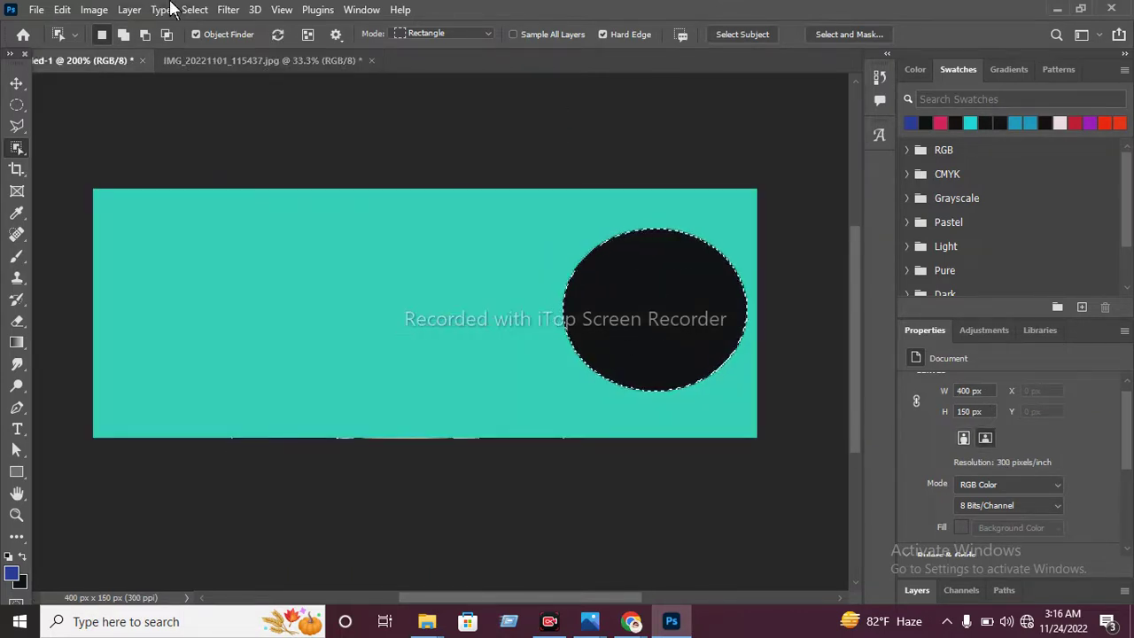
pyautogui.click(303, 59)
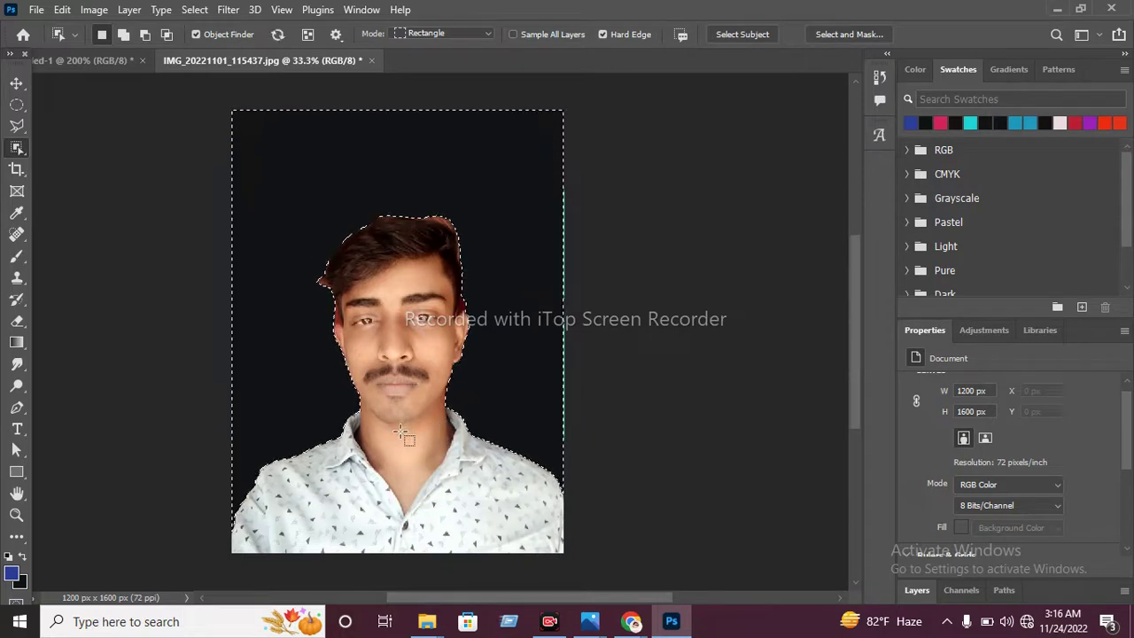
pyautogui.rightClick(495, 368)
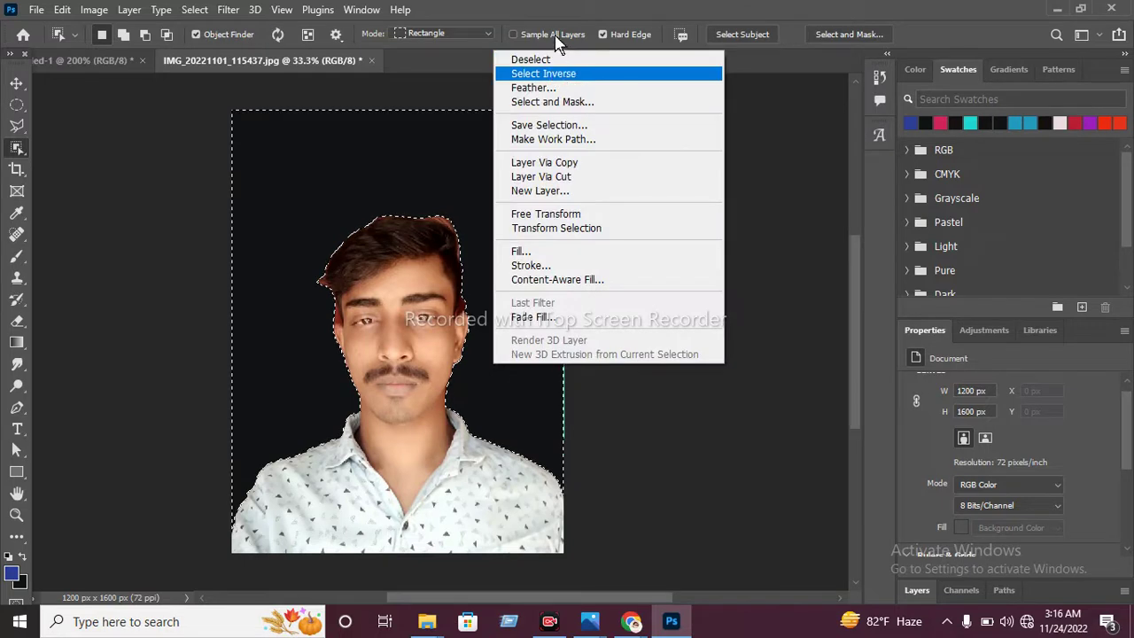
pyautogui.click(558, 58)
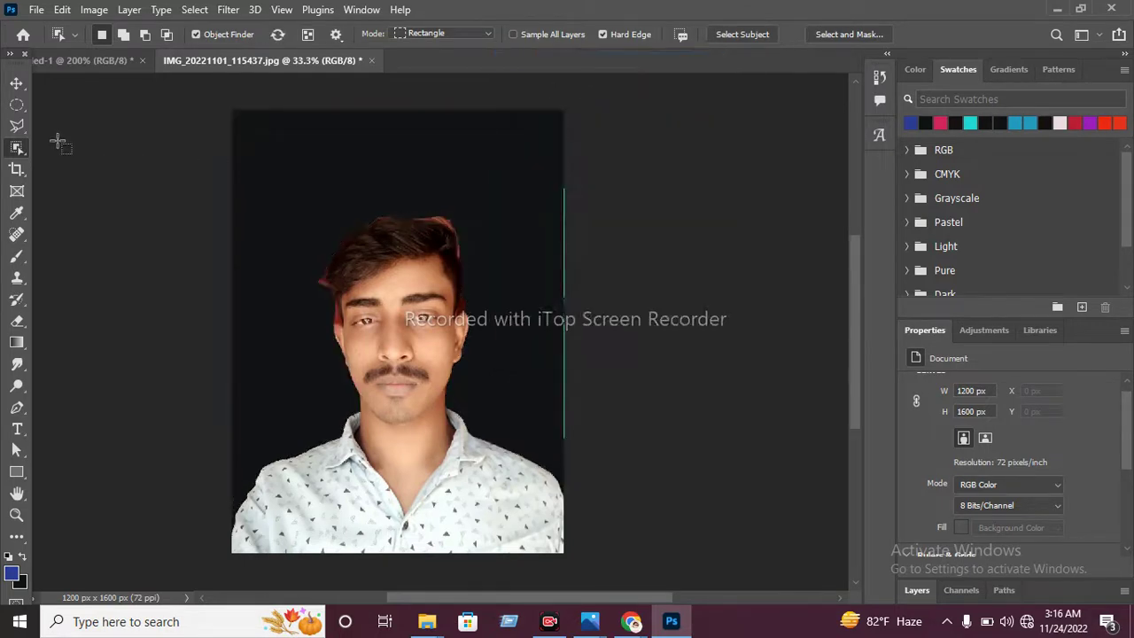
# Step: Pick the Polygonal Lasso Tool and zoom in on the man's face
pyautogui.click(15, 130)
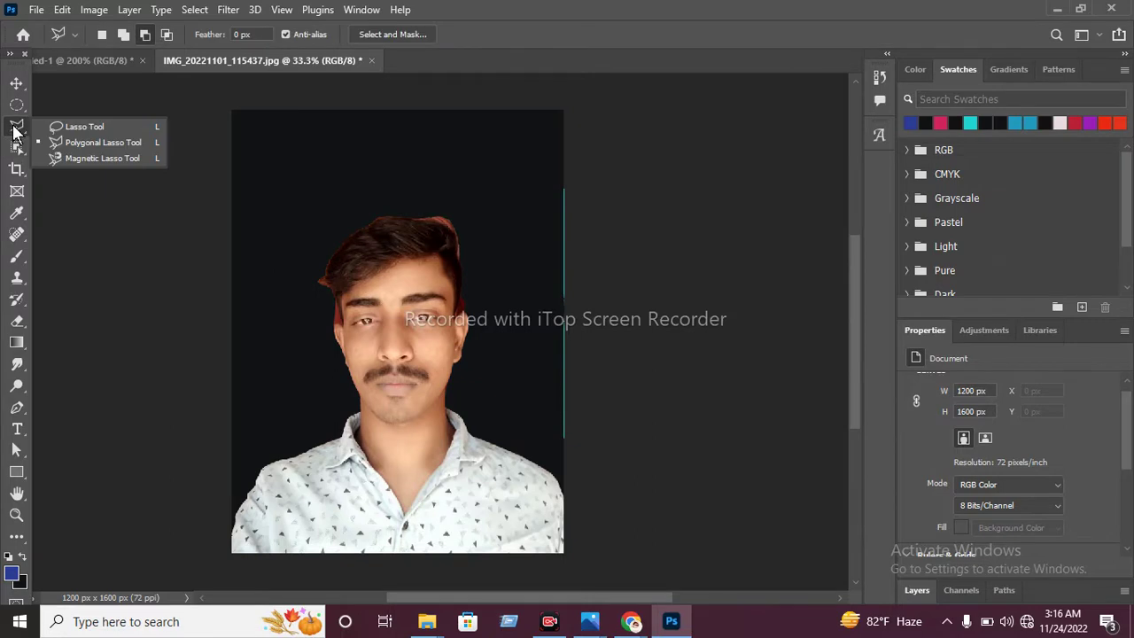
pyautogui.click(113, 147)
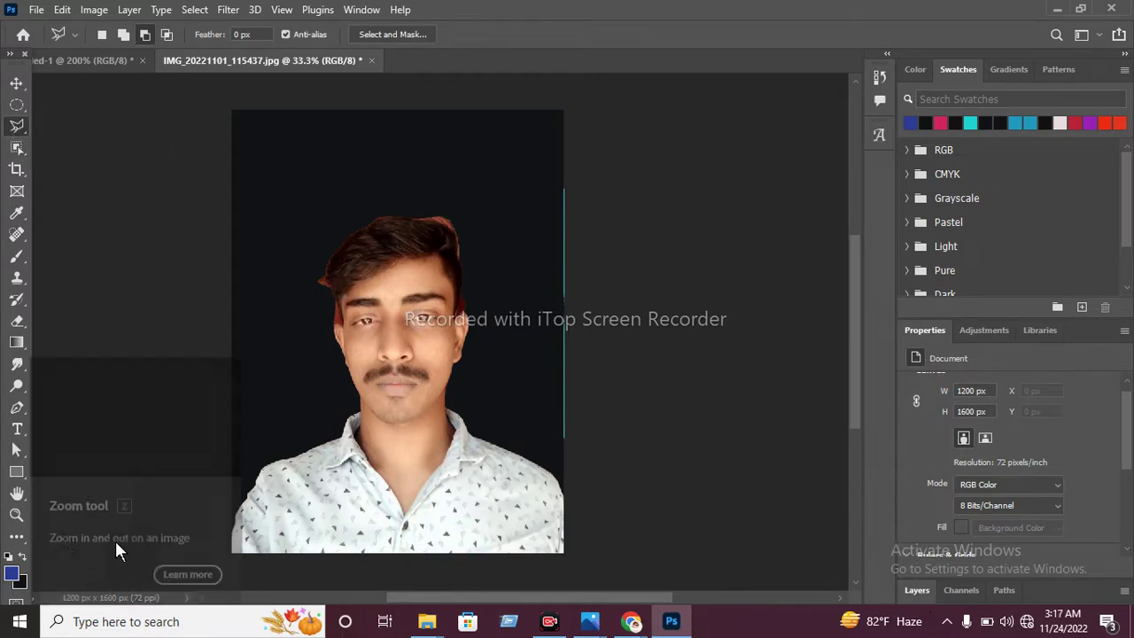
pyautogui.click(8, 516)
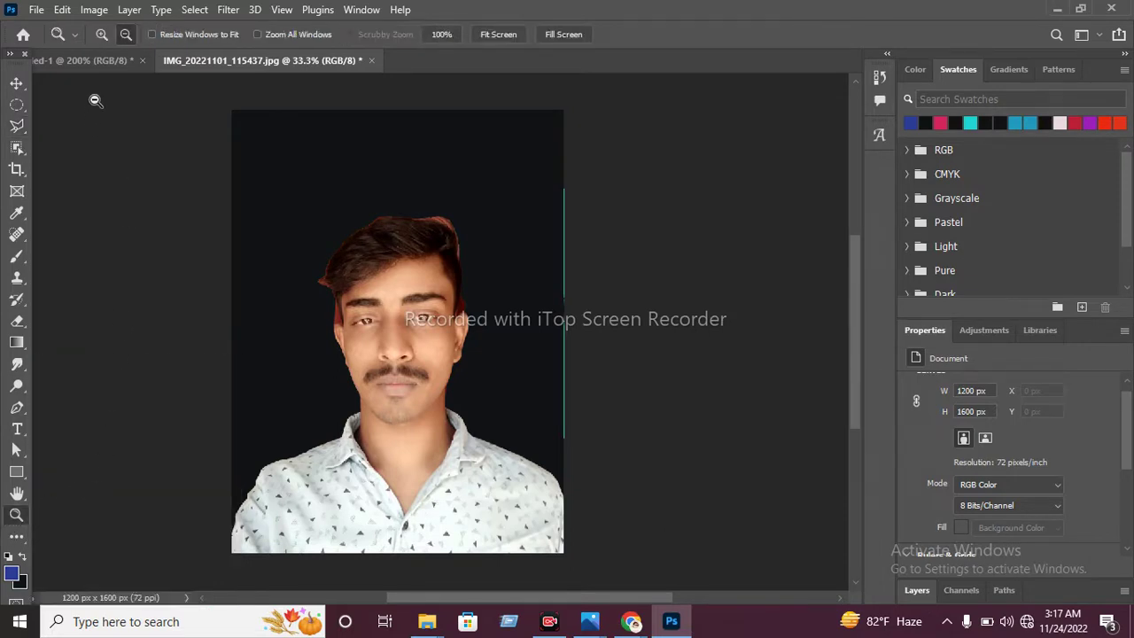
pyautogui.click(101, 35)
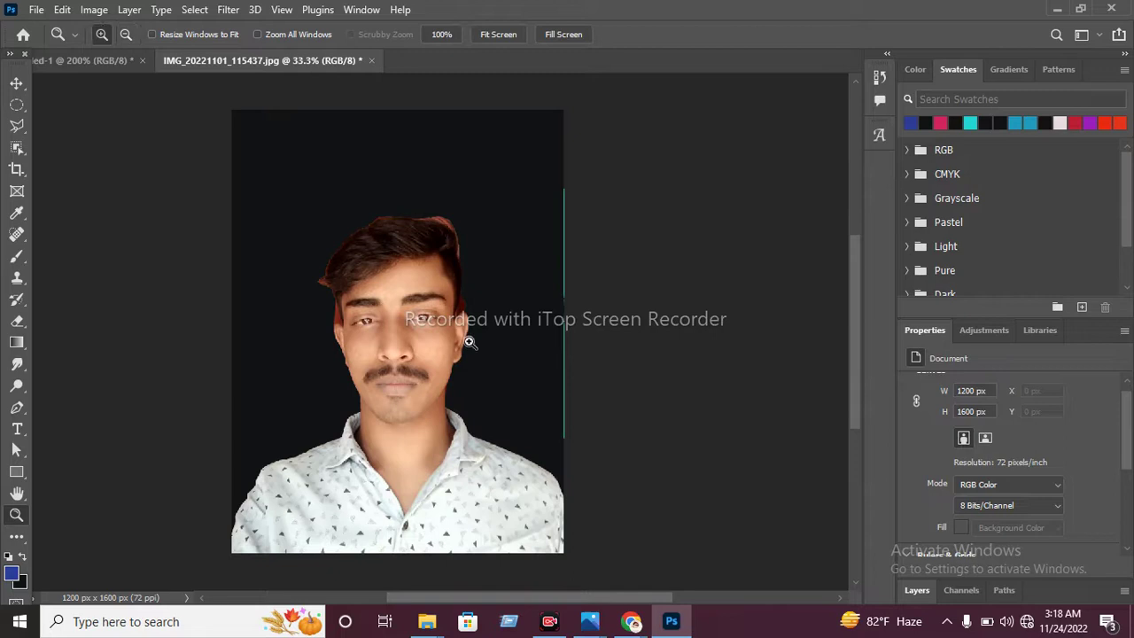
pyautogui.click(414, 334)
pyautogui.click(415, 333)
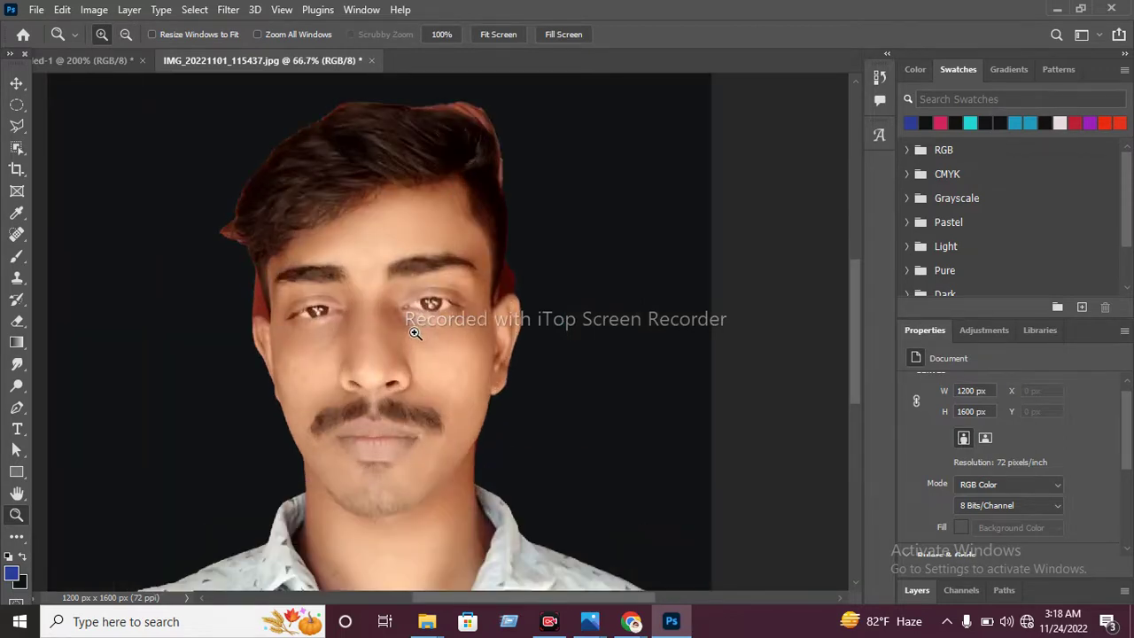
# Step: Trace a polygonal outline from the ear up along and across the top of the hair
pyautogui.rightClick(16, 129)
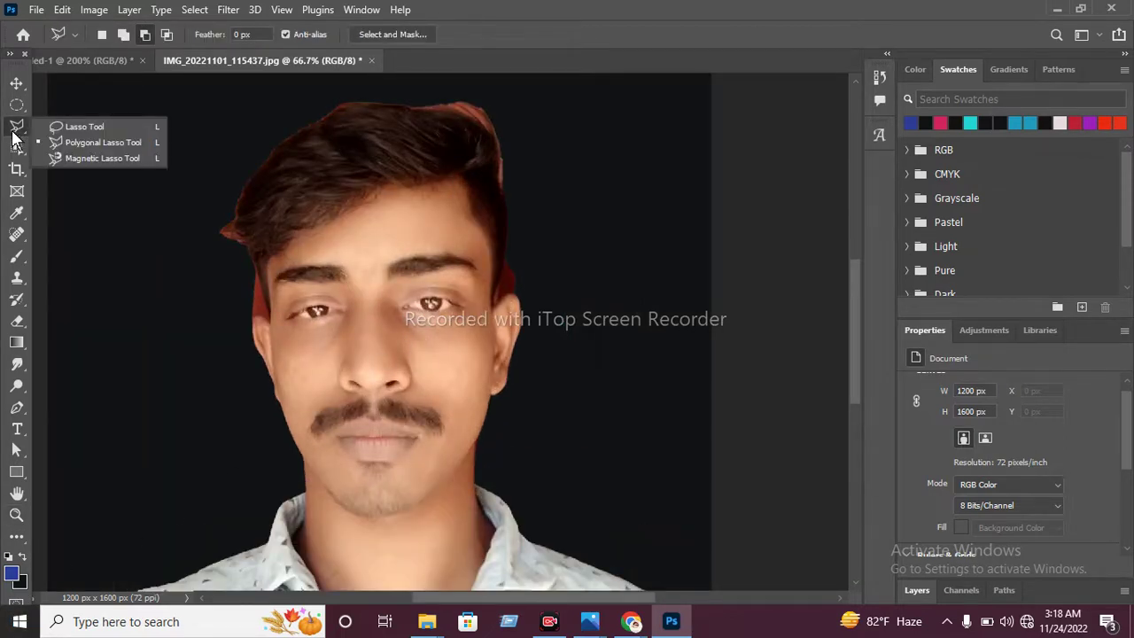
pyautogui.click(59, 140)
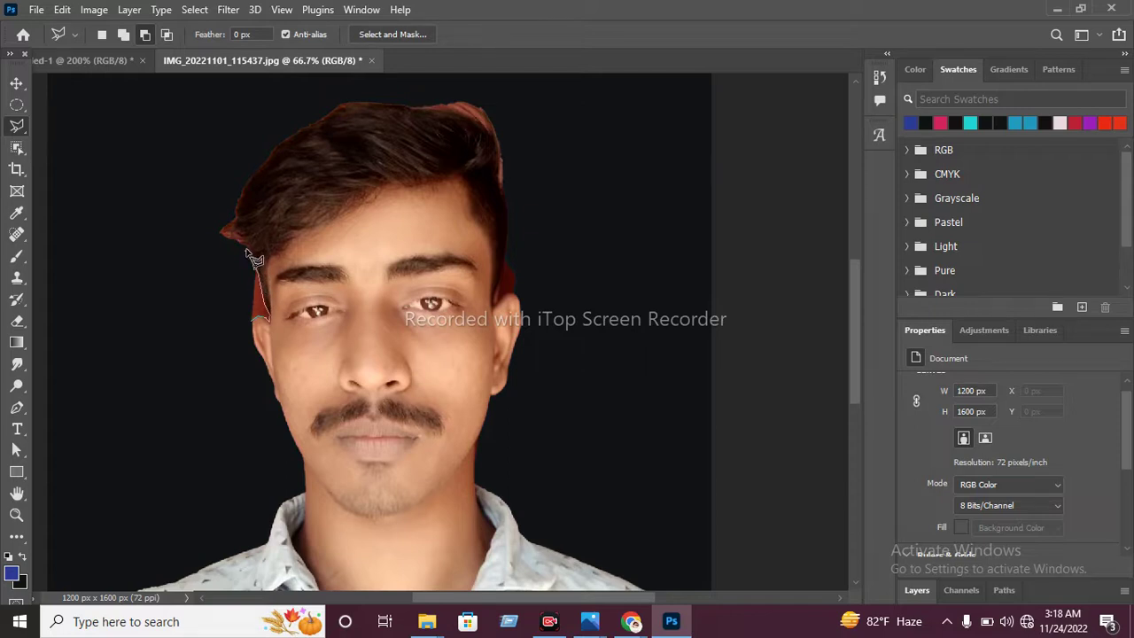
pyautogui.moveTo(250, 257)
pyautogui.mouseDown()
pyautogui.moveTo(244, 188)
pyautogui.moveTo(288, 141)
pyautogui.mouseUp()
pyautogui.moveTo(284, 140)
pyautogui.mouseDown()
pyautogui.moveTo(379, 111)
pyautogui.moveTo(478, 128)
pyautogui.moveTo(512, 219)
pyautogui.moveTo(496, 301)
pyautogui.moveTo(529, 289)
pyautogui.moveTo(537, 186)
pyautogui.moveTo(509, 119)
pyautogui.moveTo(479, 89)
pyautogui.moveTo(374, 84)
pyautogui.moveTo(235, 115)
pyautogui.moveTo(156, 186)
pyautogui.moveTo(167, 241)
pyautogui.moveTo(217, 312)
pyautogui.mouseUp()
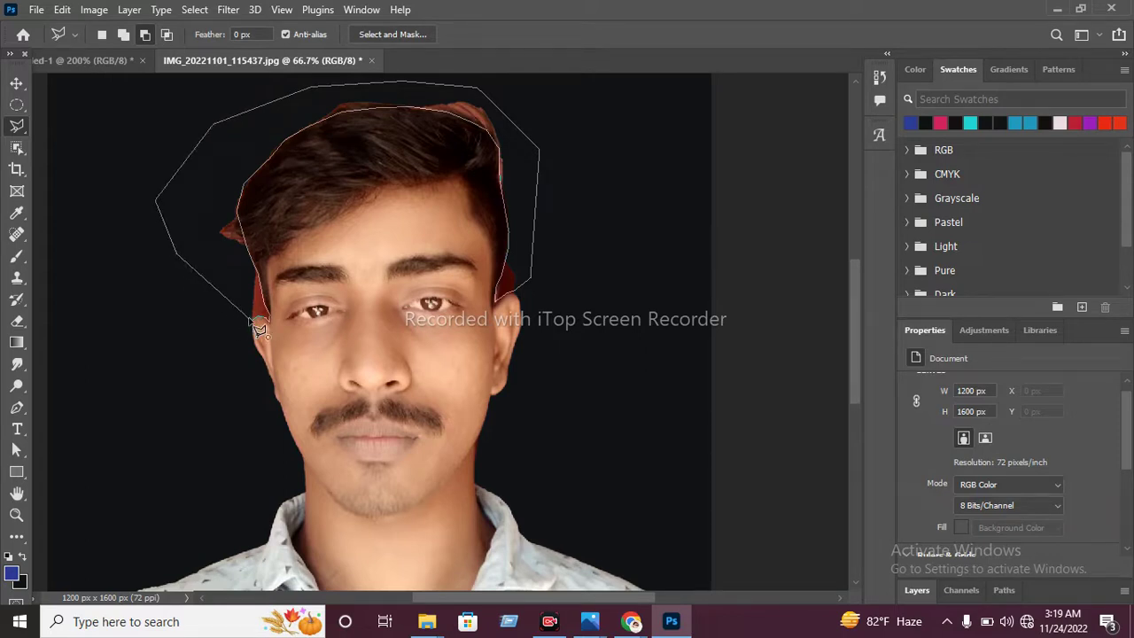
# Step: Close the hair outline, delete the reddish fringe, and outline a small left background patch
pyautogui.click(255, 322)
pyautogui.press('Delete')
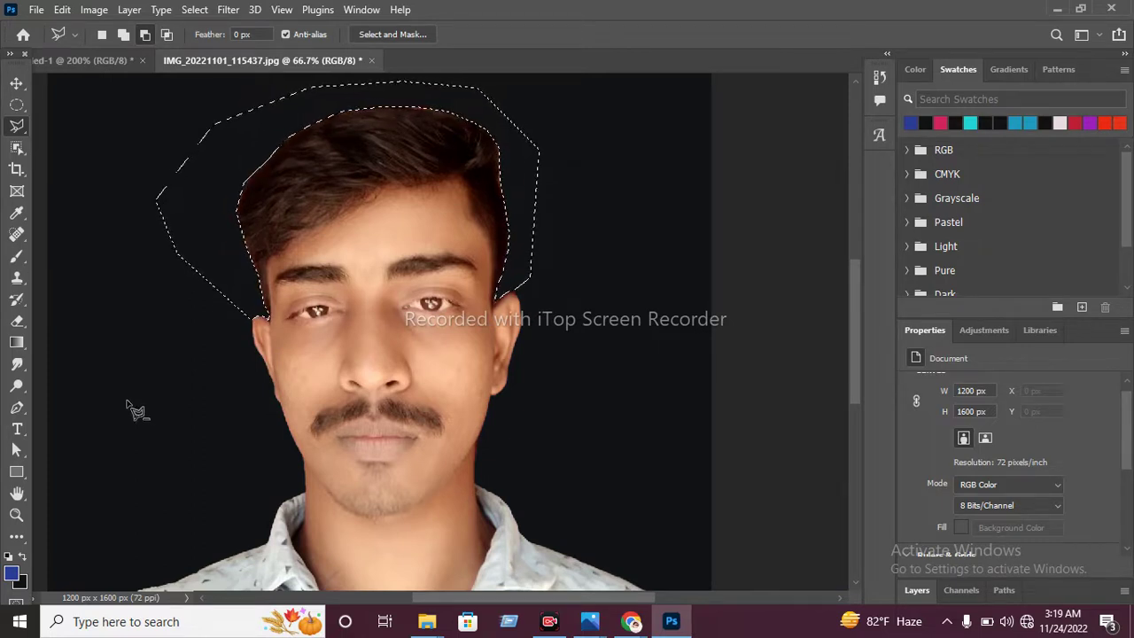
pyautogui.click(129, 404)
pyautogui.click(123, 425)
pyautogui.click(168, 406)
pyautogui.click(139, 391)
pyautogui.click(129, 406)
# Step: Deselect the small outline so nothing on the portrait is selected
pyautogui.rightClick(169, 346)
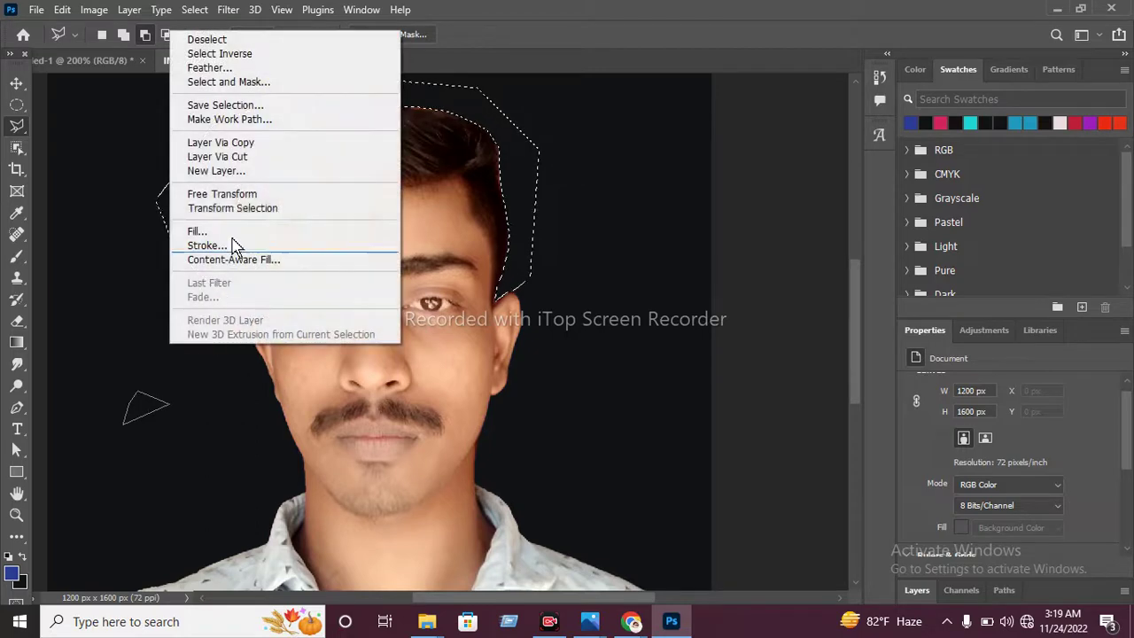
pyautogui.click(255, 45)
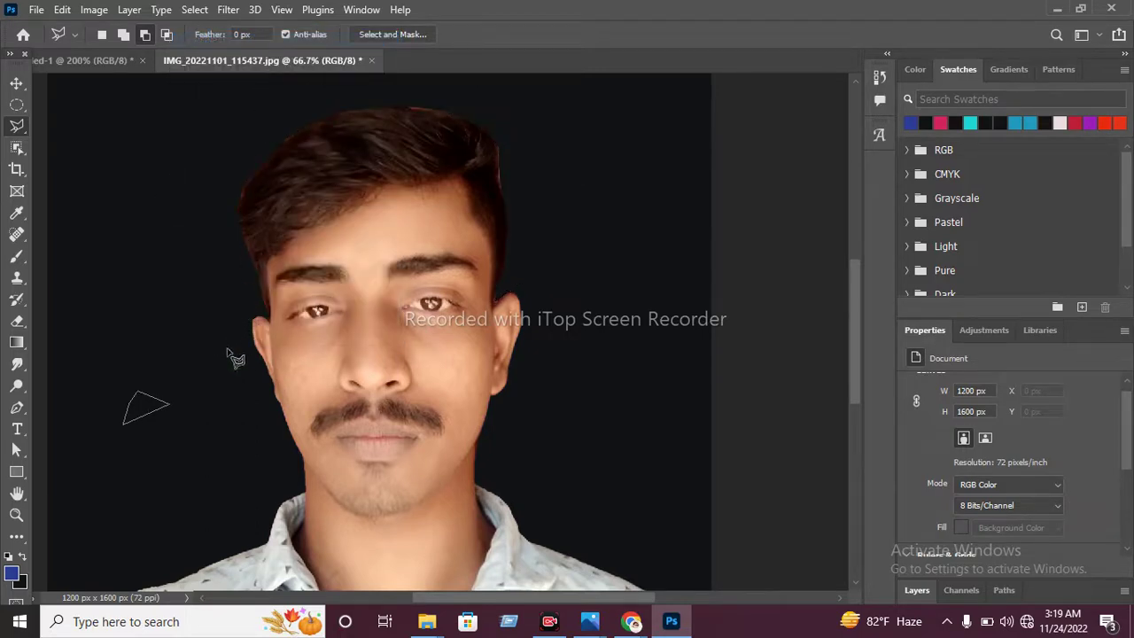
pyautogui.rightClick(179, 346)
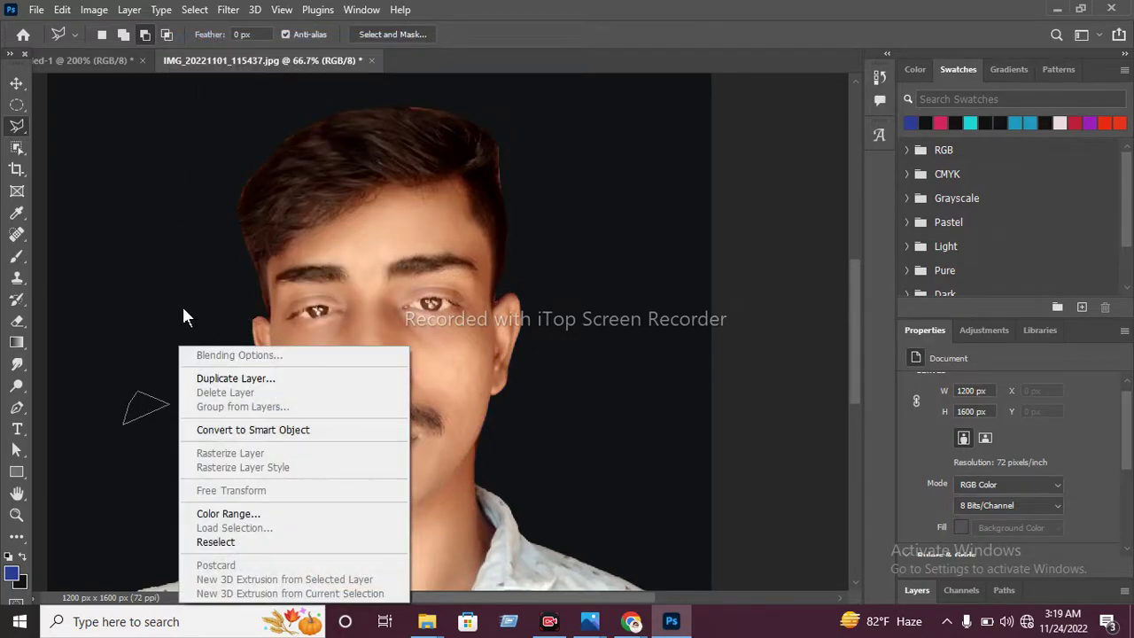
pyautogui.click(182, 316)
pyautogui.scroll(-1, 328, 363)
pyautogui.scroll(-1, 328, 363)
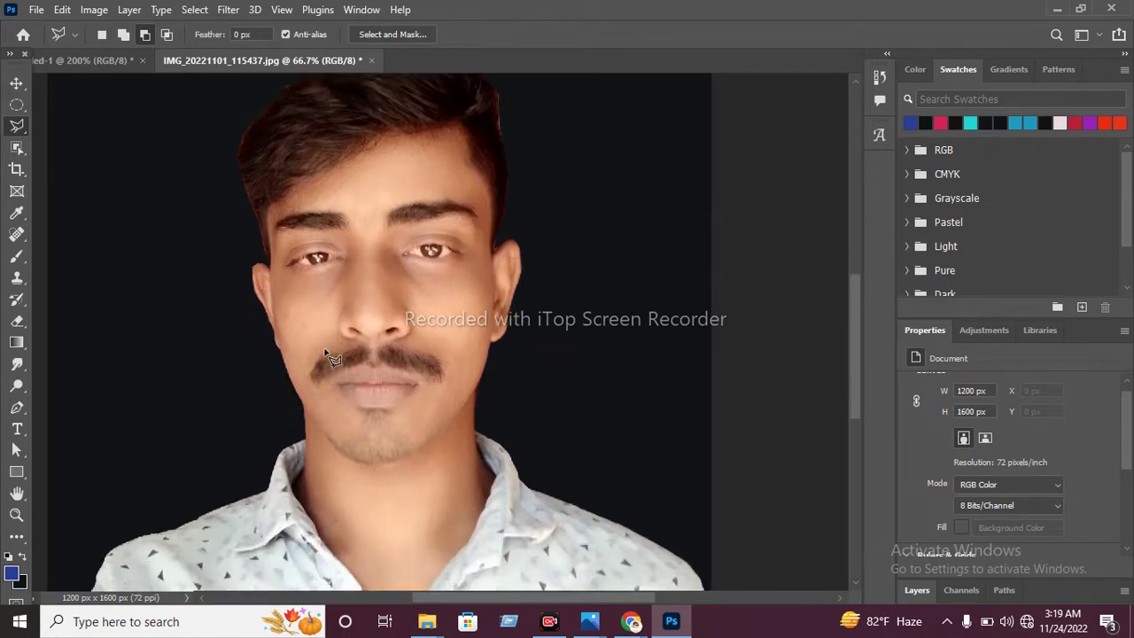
# Step: Zoom out to 33.3% to show the whole photo and choose the Object Selection tool
pyautogui.click(16, 514)
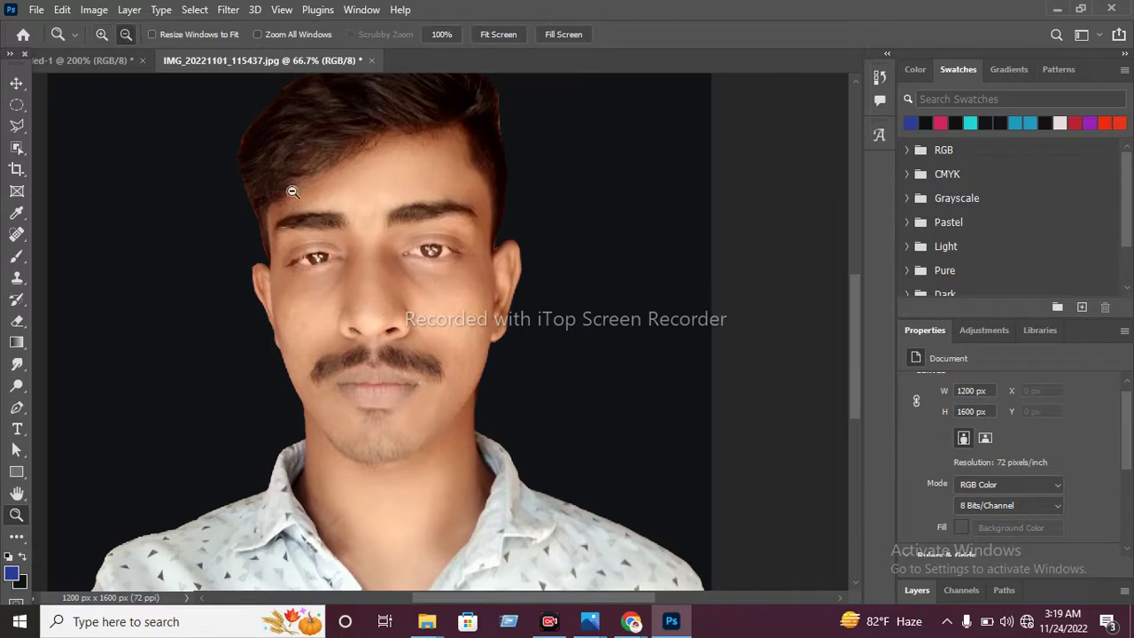
pyautogui.keyDown('alt'); pyautogui.click(390, 345); pyautogui.keyUp('alt')
pyautogui.keyDown('alt'); pyautogui.click(392, 350); pyautogui.keyUp('alt')
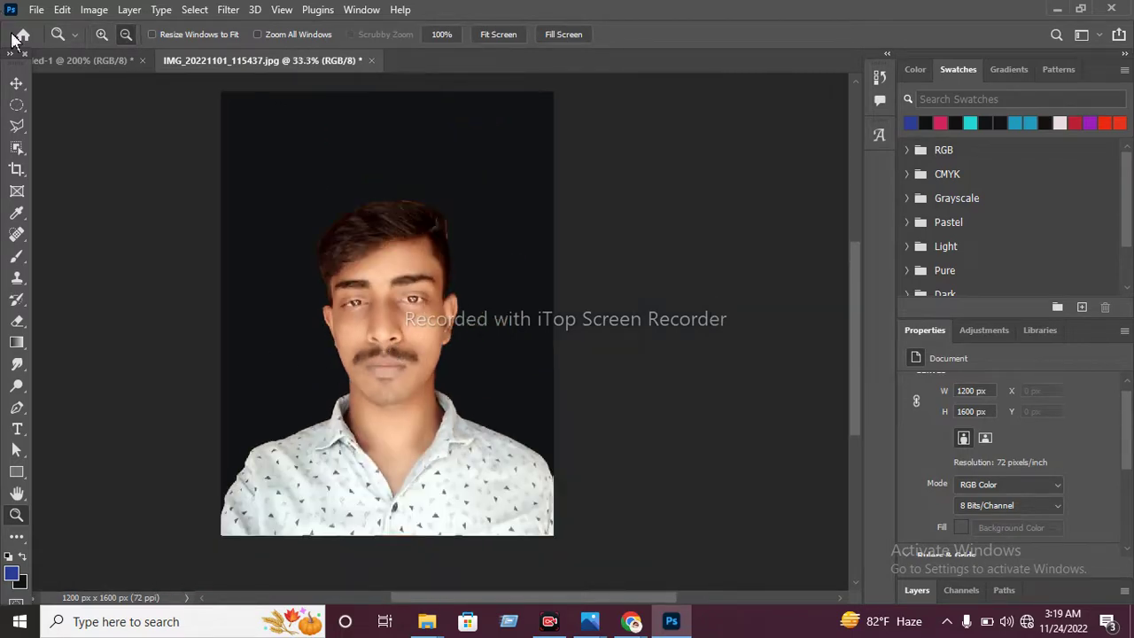
pyautogui.click(17, 105)
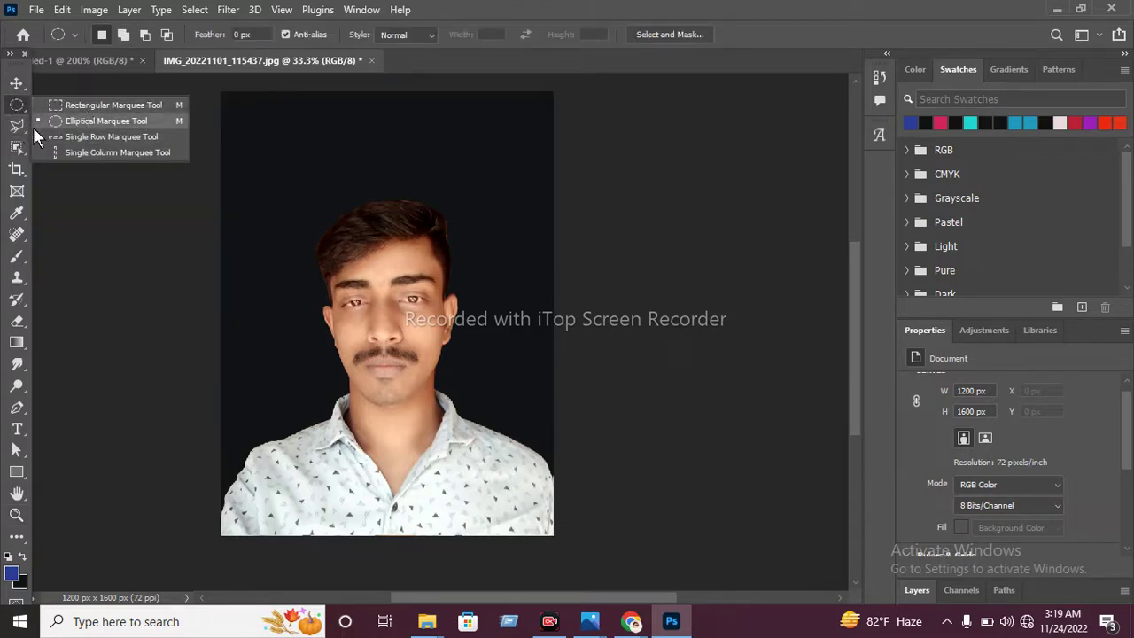
pyautogui.click(18, 125)
# Step: Drag an Object Selection box around the man to select him from hair to shirt
pyautogui.click(16, 148)
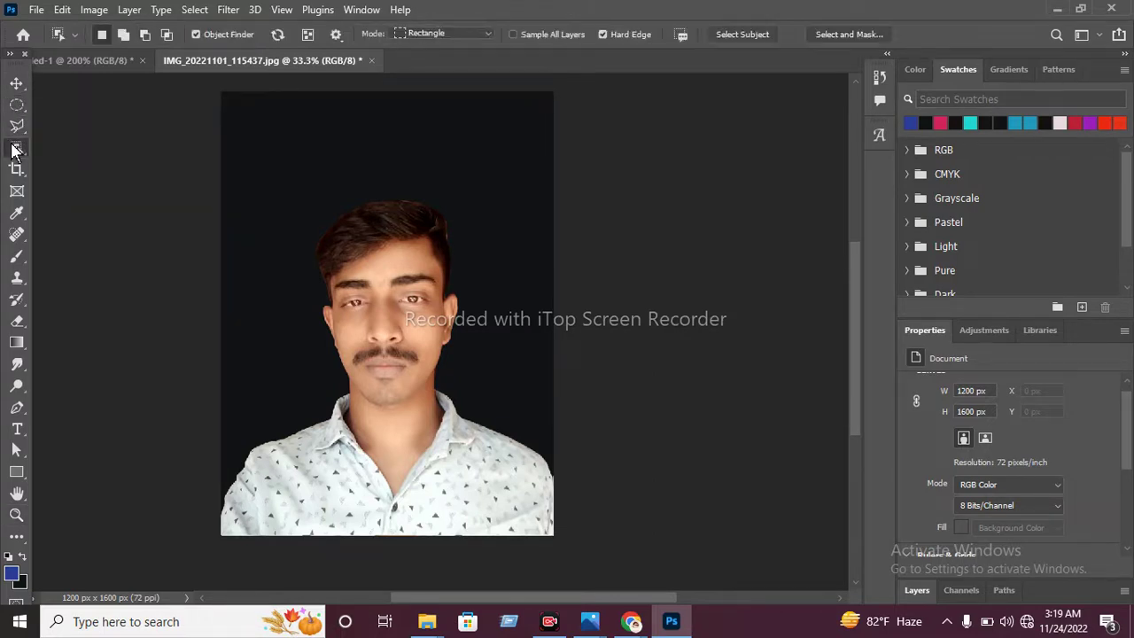
pyautogui.rightClick(16, 148)
pyautogui.click(76, 147)
pyautogui.moveTo(262, 192)
pyautogui.mouseDown()
pyautogui.moveTo(514, 429)
pyautogui.moveTo(552, 510)
pyautogui.mouseUp()
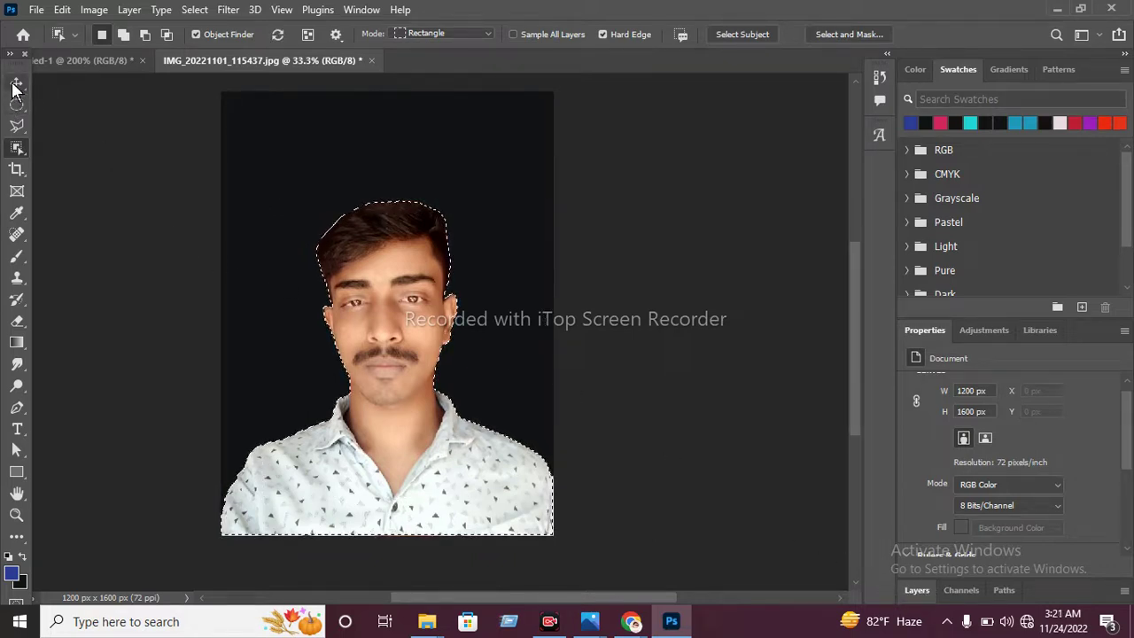
pyautogui.click(16, 84)
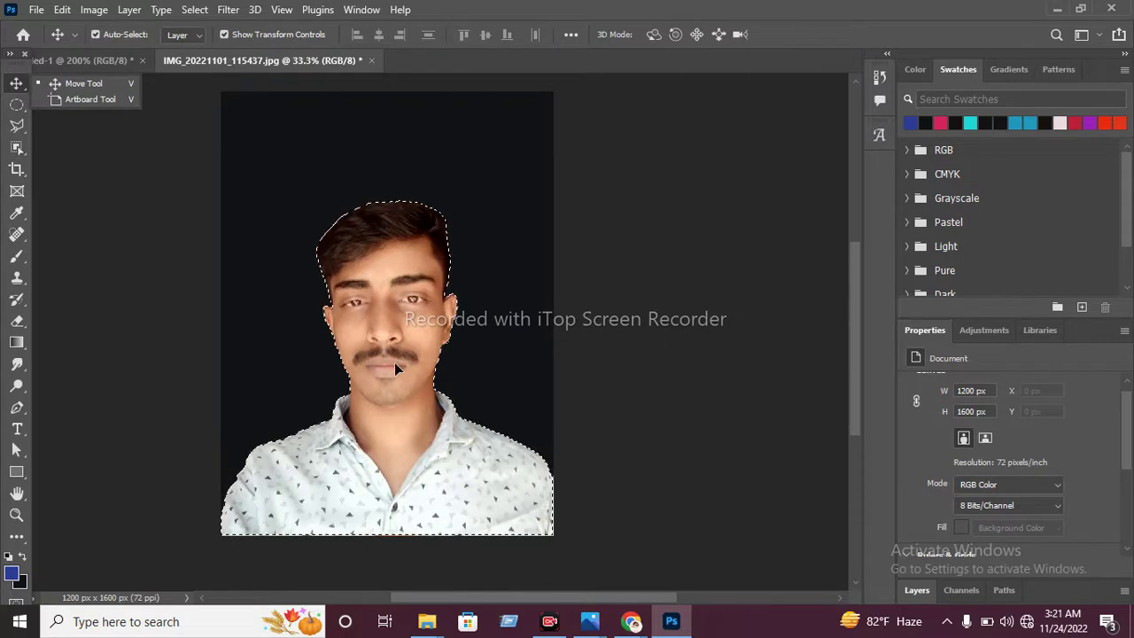
# Step: Drag the selected man onto the Untitled-1 banner canvas and nudge Layer 1 upward
pyautogui.click(368, 282)
pyautogui.moveTo(346, 198)
pyautogui.mouseDown()
pyautogui.moveTo(295, 69)
pyautogui.moveTo(105, 52)
pyautogui.mouseUp()
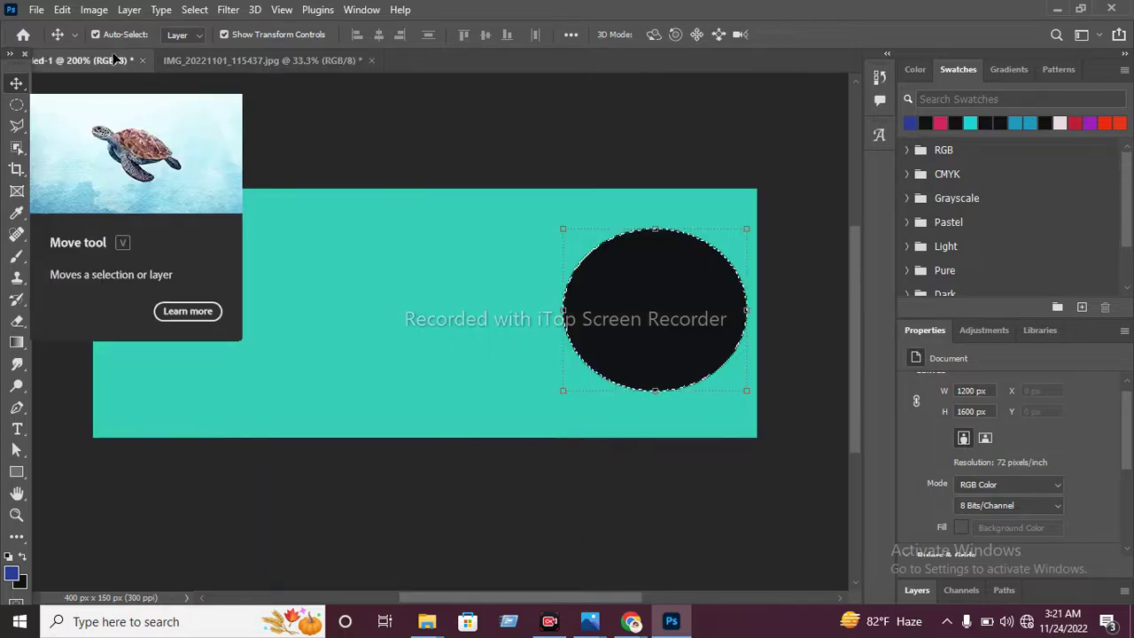
pyautogui.moveTo(105, 52); pyautogui.dragTo(416, 193)
pyautogui.moveTo(667, 309); pyautogui.dragTo(646, 418)
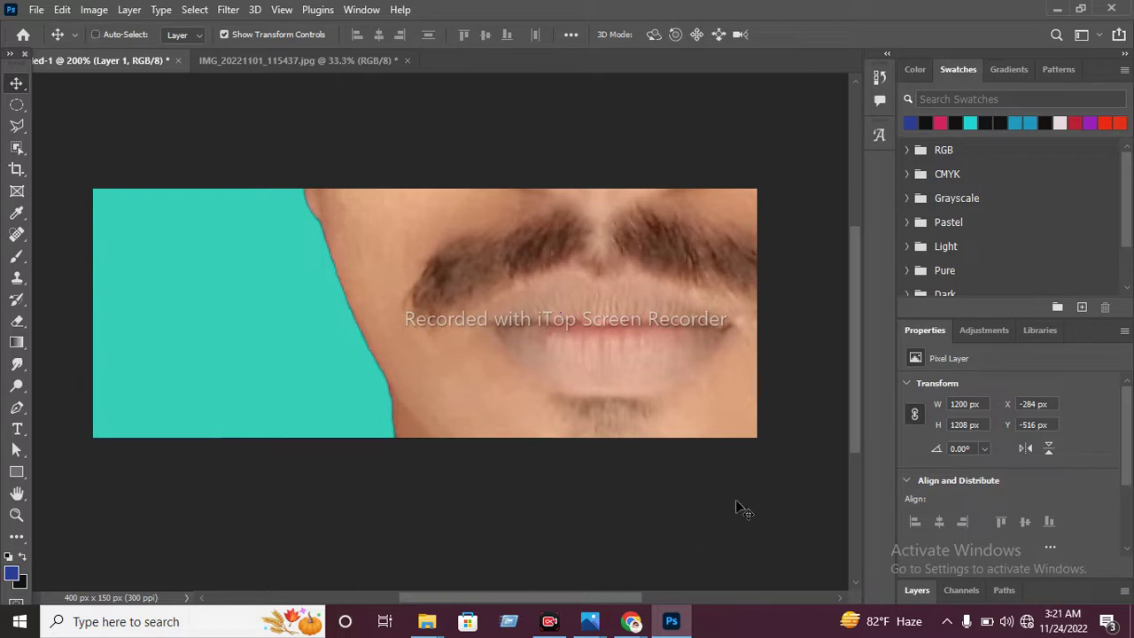
pyautogui.moveTo(813, 540)
pyautogui.mouseDown()
pyautogui.moveTo(784, 481)
pyautogui.moveTo(711, 443)
pyautogui.moveTo(550, 310)
pyautogui.moveTo(450, 281)
pyautogui.moveTo(598, 571)
pyautogui.moveTo(672, 395)
pyautogui.moveTo(650, 405)
pyautogui.moveTo(653, 530)
pyautogui.moveTo(704, 541)
pyautogui.mouseUp()
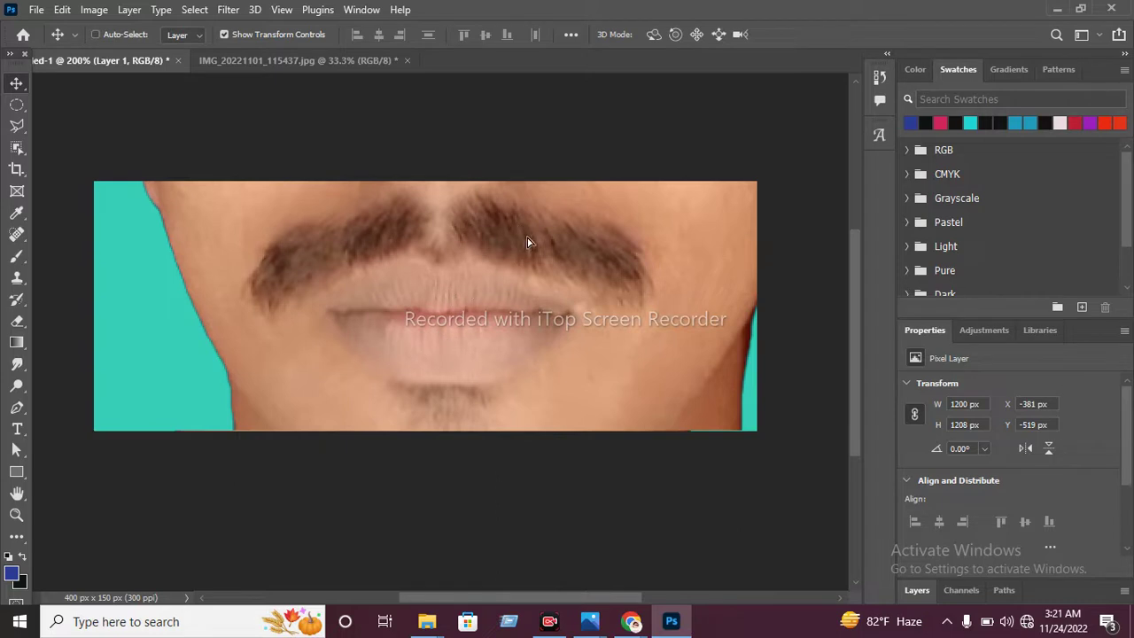
# Step: Move the portrait layer to X -368 px, Y -390 px and zoom the banner to 100%
pyautogui.moveTo(529, 240)
pyautogui.mouseDown()
pyautogui.moveTo(721, 485)
pyautogui.moveTo(575, 599)
pyautogui.moveTo(561, 594)
pyautogui.moveTo(544, 369)
pyautogui.moveTo(526, 352)
pyautogui.mouseUp()
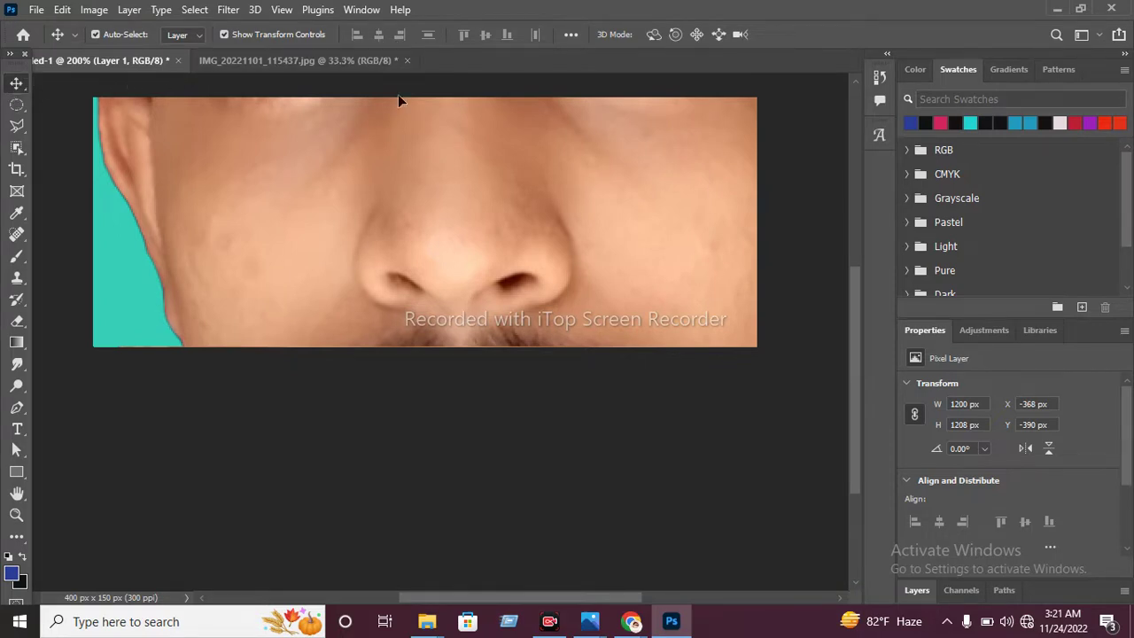
pyautogui.scroll(1, 431, 373)
pyautogui.scroll(1, 431, 372)
pyautogui.scroll(1, 430, 372)
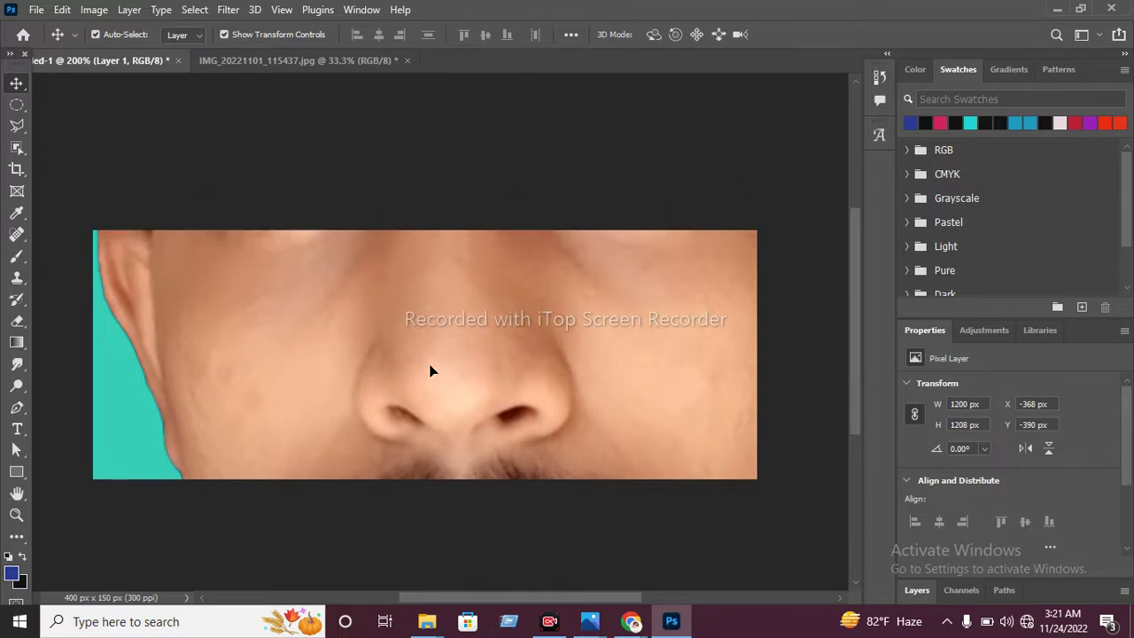
pyautogui.scroll(1, 408, 390)
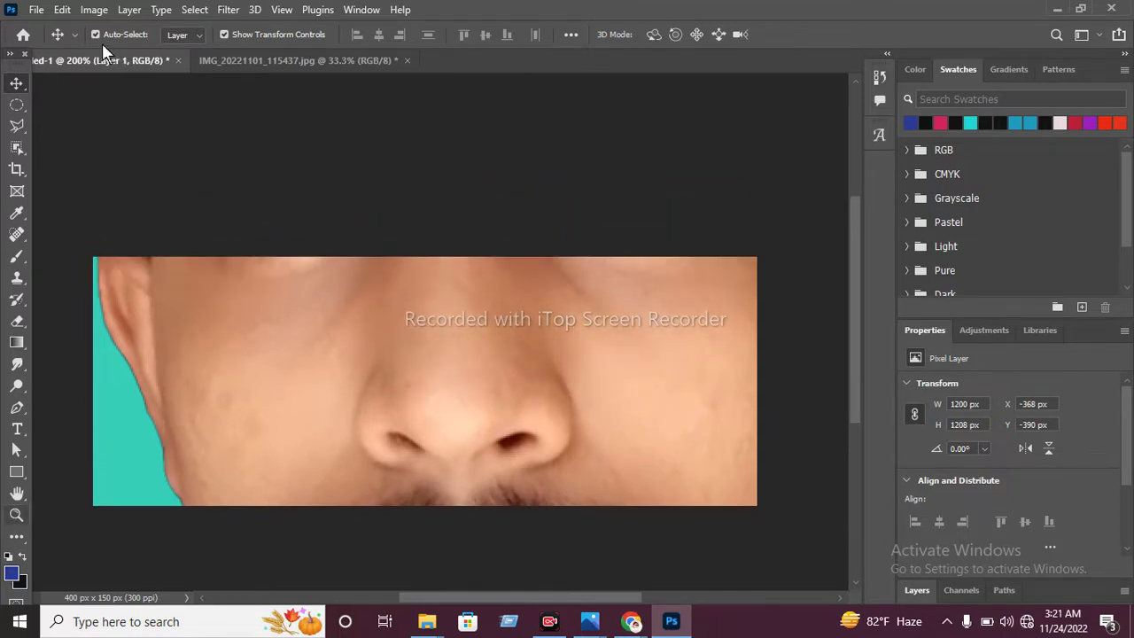
pyautogui.press('z')
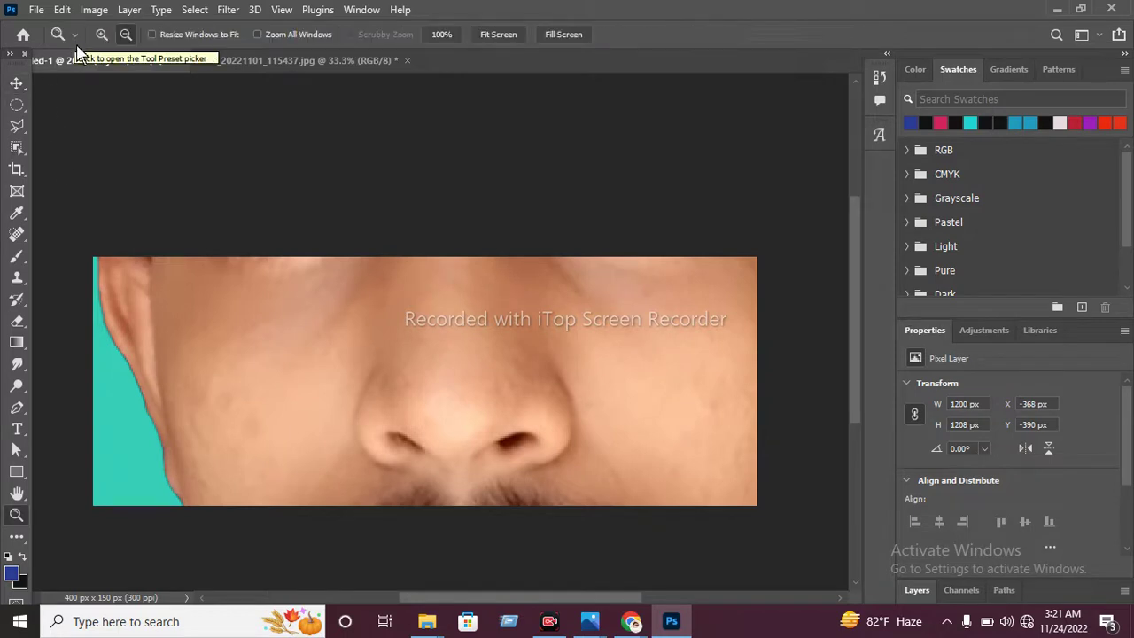
pyautogui.keyDown('alt'); pyautogui.click(443, 448); pyautogui.keyUp('alt')
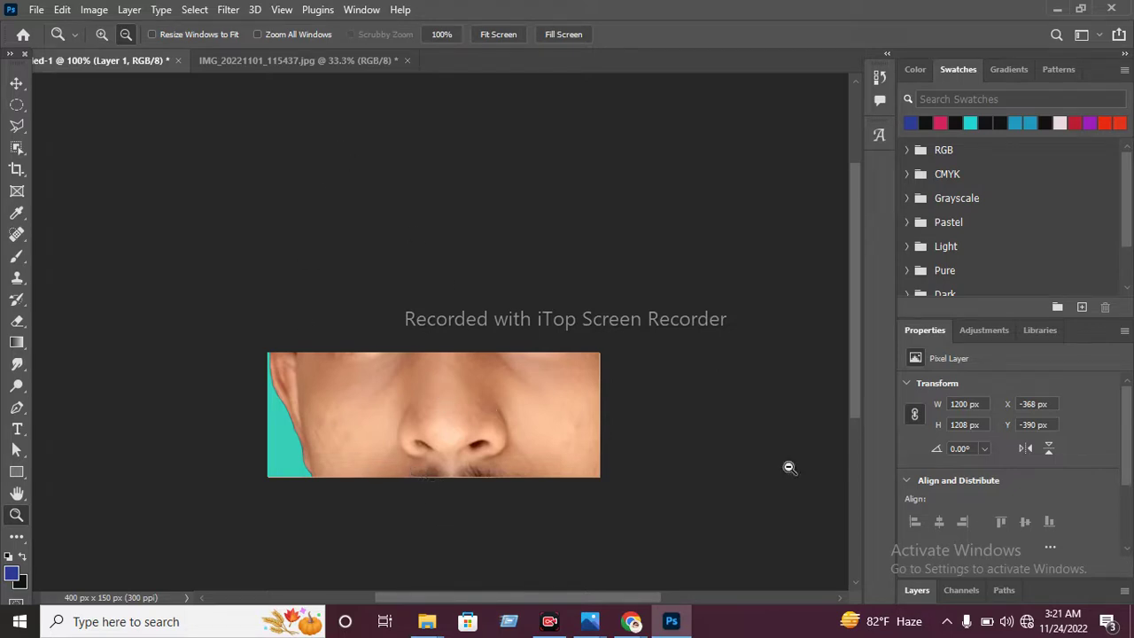
# Step: Show the Layers panel, add an empty Layer 2, and reselect Layer 1 with the Move tool
pyautogui.click(352, 11)
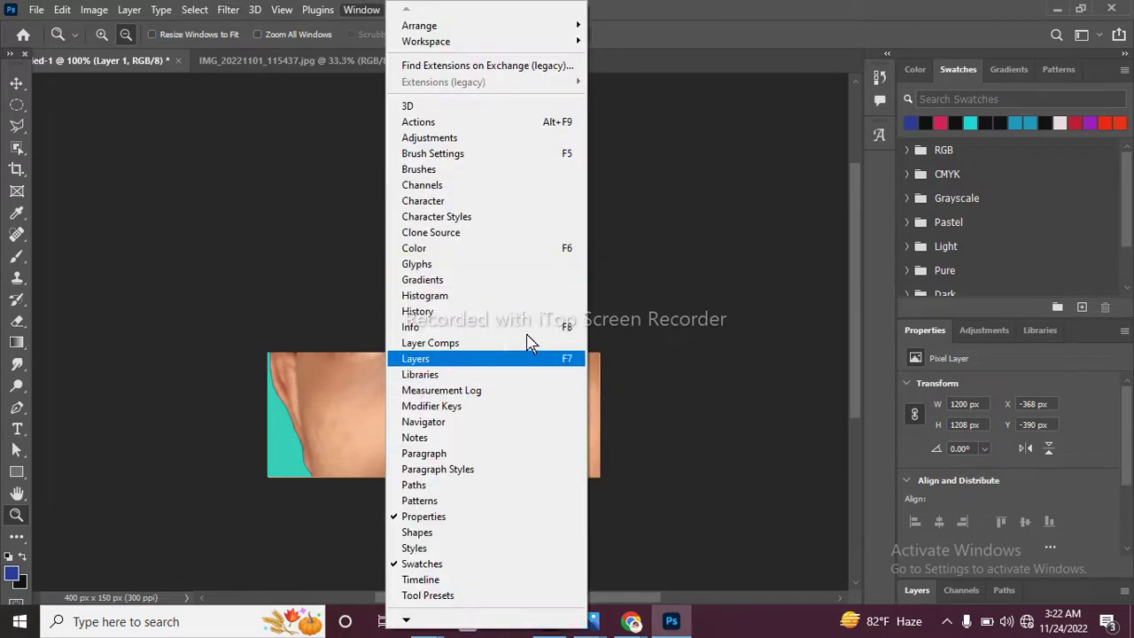
pyautogui.click(547, 359)
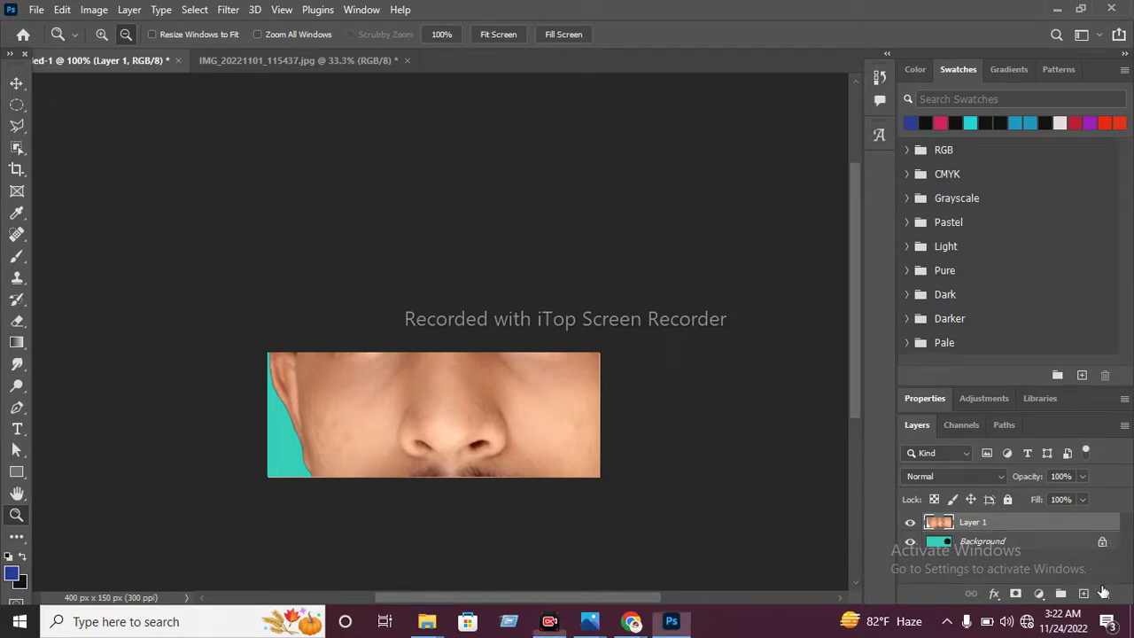
pyautogui.click(1083, 593)
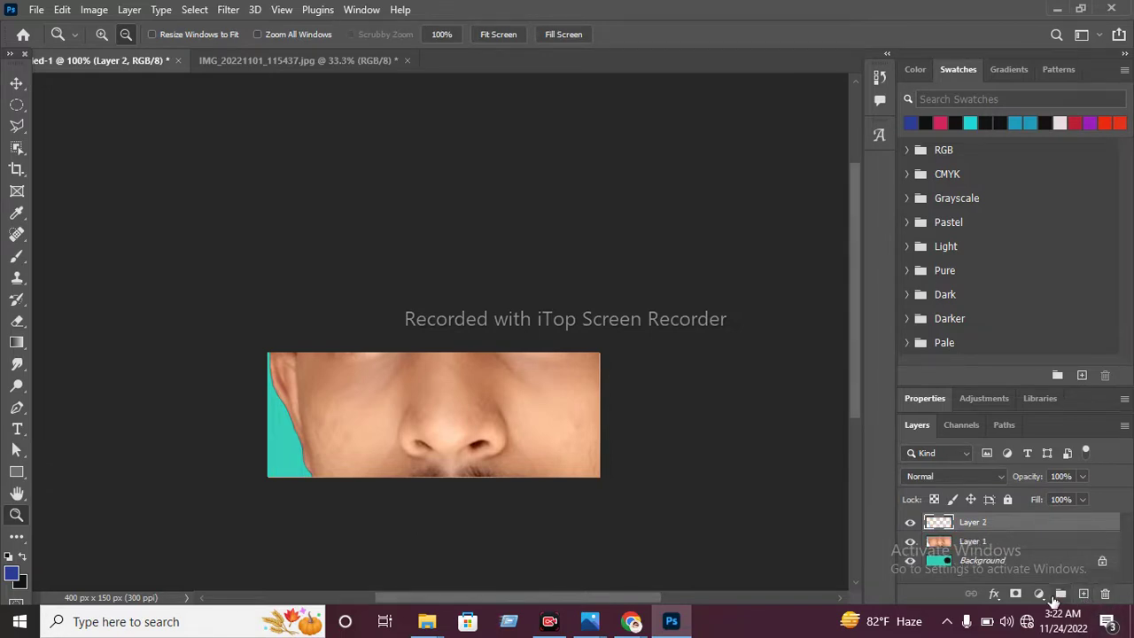
pyautogui.click(975, 543)
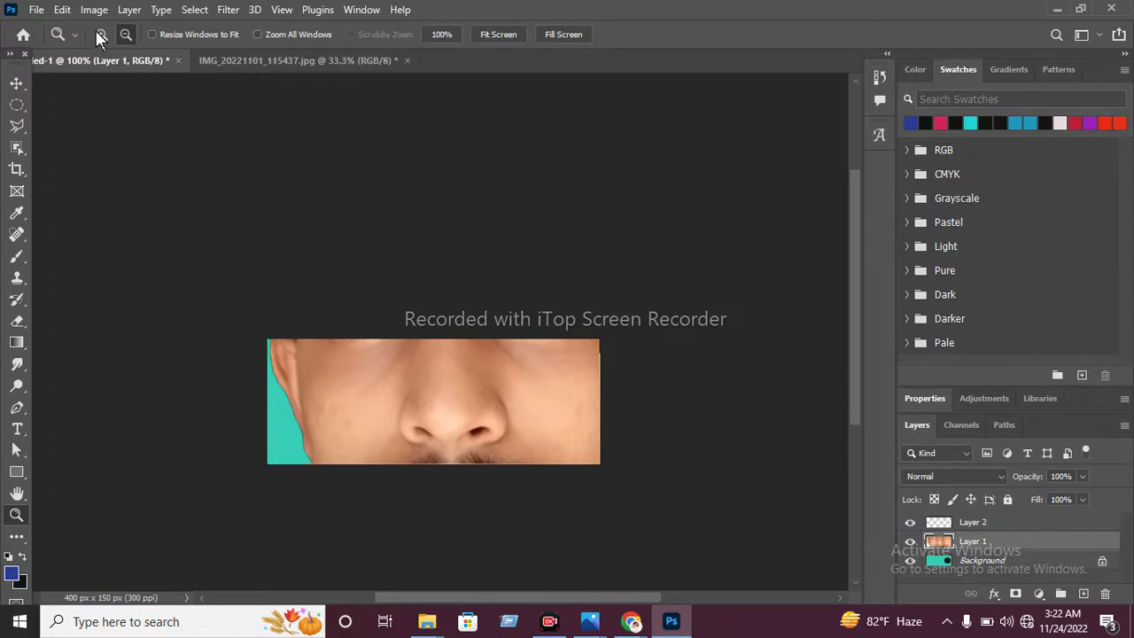
pyautogui.click(12, 83)
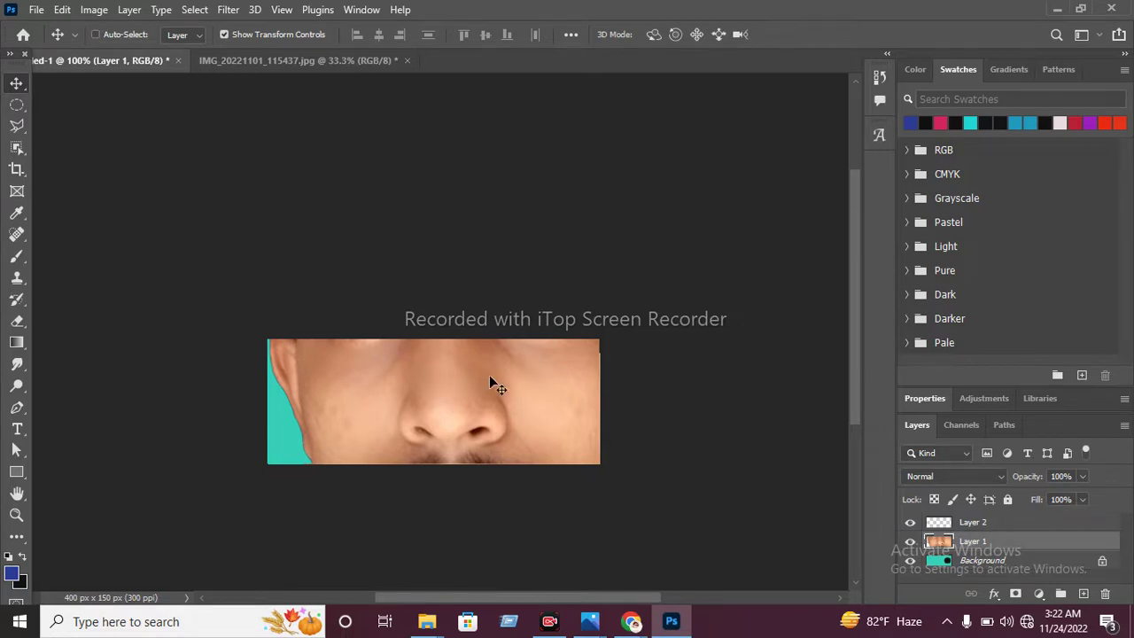
# Step: Move the portrait down in the banner and scale it to about 78%
pyautogui.moveTo(490, 382)
pyautogui.mouseDown()
pyautogui.moveTo(455, 526)
pyautogui.moveTo(376, 593)
pyautogui.moveTo(433, 605)
pyautogui.mouseUp()
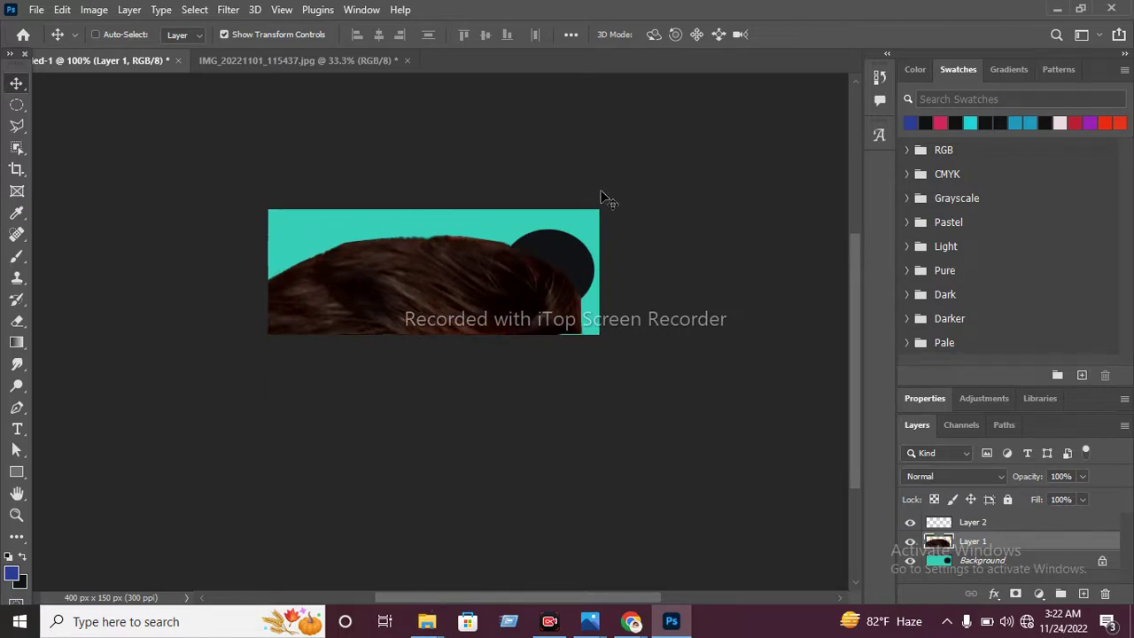
pyautogui.moveTo(505, 232); pyautogui.dragTo(501, 242)
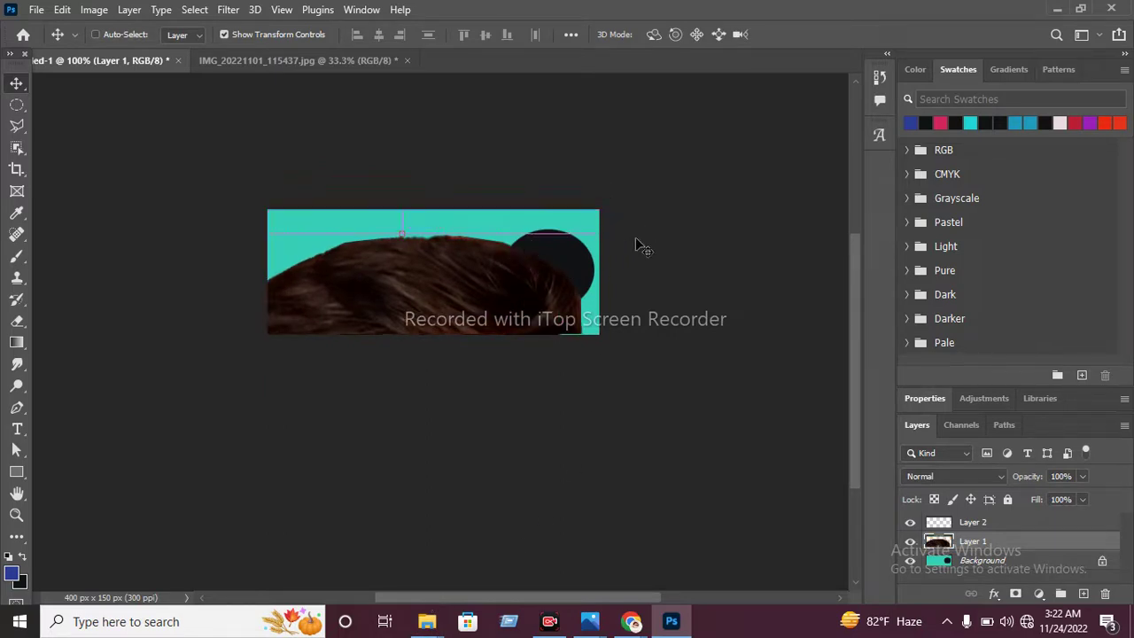
pyautogui.moveTo(407, 232); pyautogui.dragTo(406, 231)
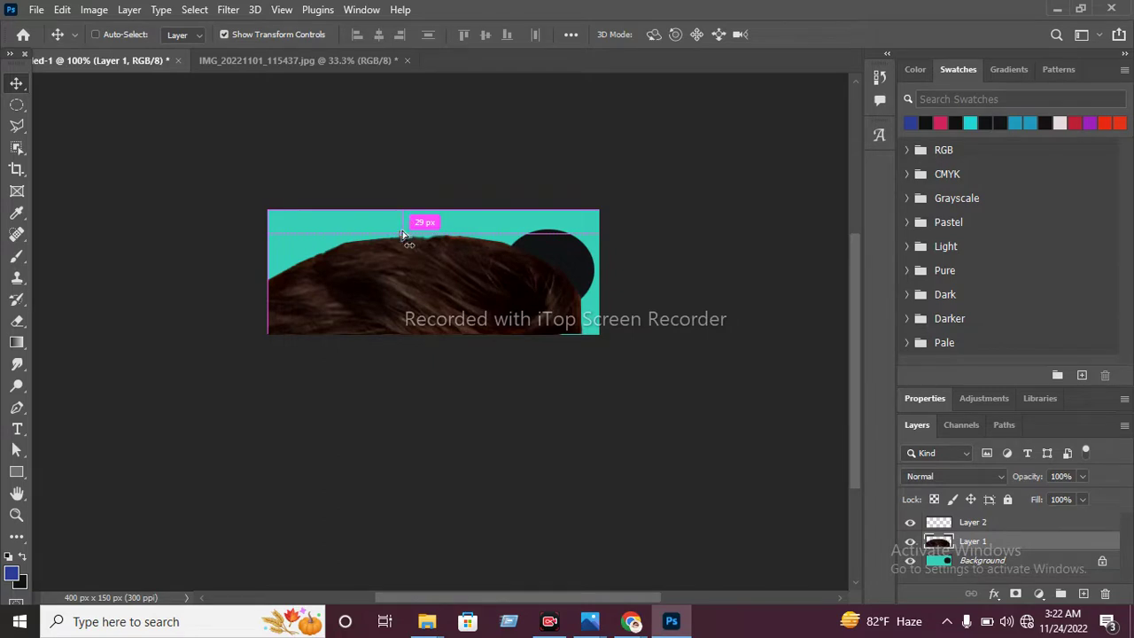
pyautogui.hotkey('ctrl', 't')
pyautogui.moveTo(406, 235)
pyautogui.mouseDown()
pyautogui.moveTo(403, 264)
pyautogui.moveTo(418, 258)
pyautogui.moveTo(426, 312)
pyautogui.mouseUp()
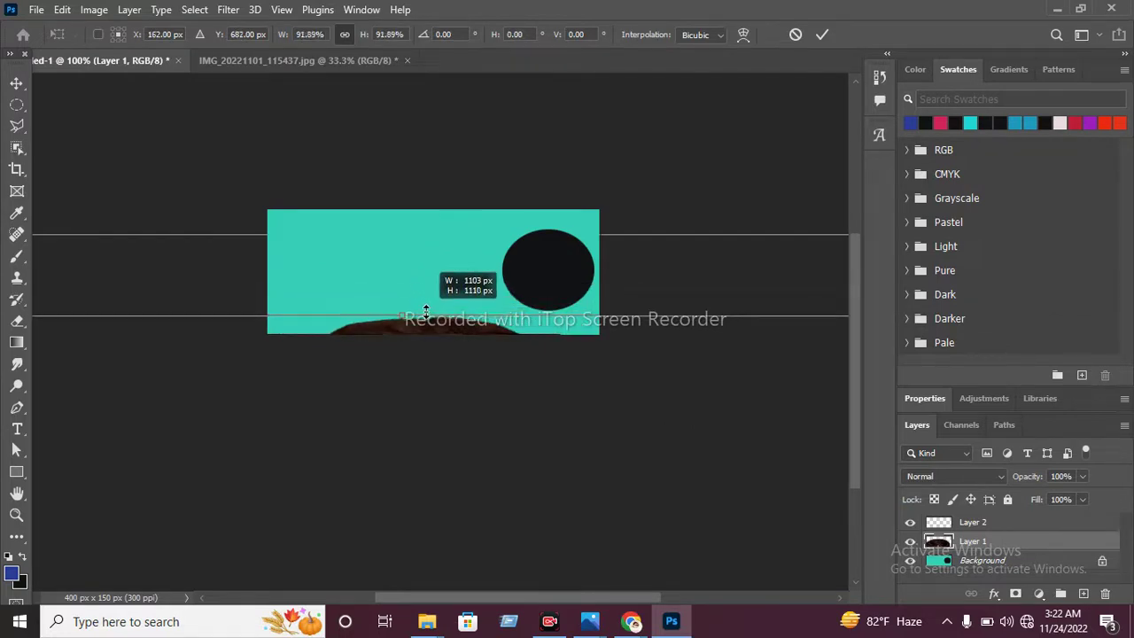
pyautogui.moveTo(426, 312); pyautogui.dragTo(428, 334)
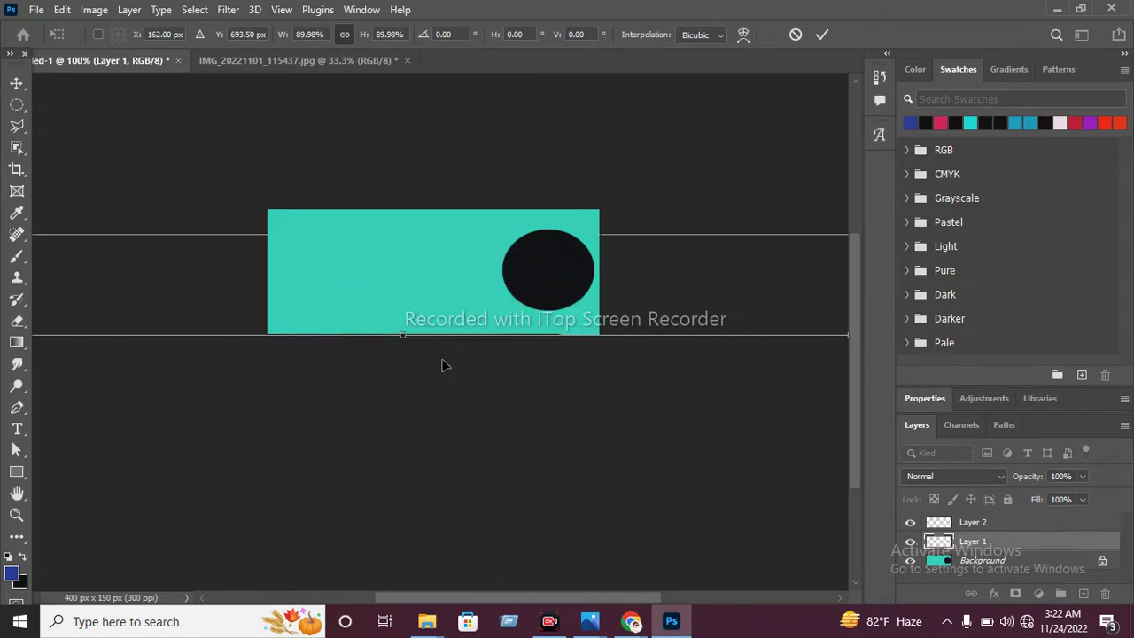
pyautogui.moveTo(444, 366); pyautogui.dragTo(437, 171)
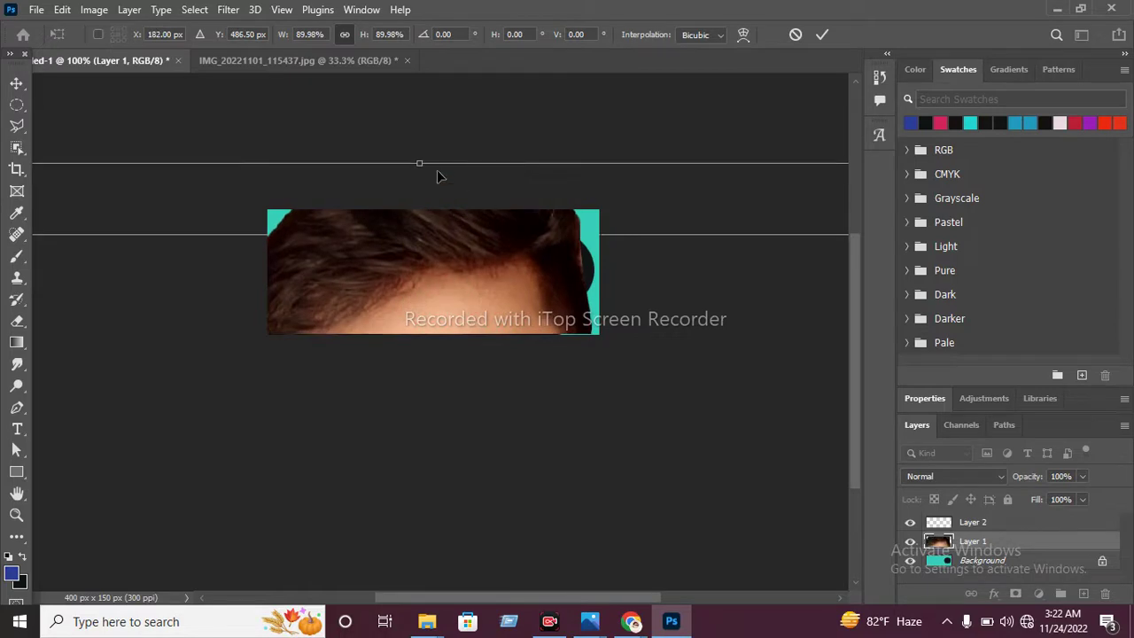
pyautogui.moveTo(421, 163); pyautogui.dragTo(429, 306)
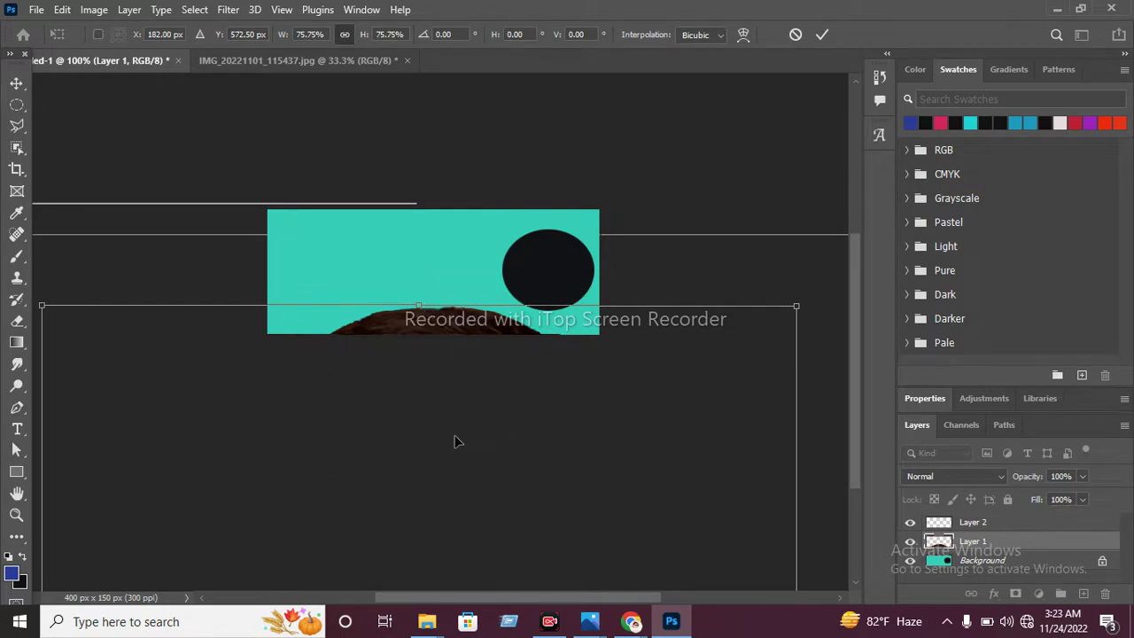
pyautogui.click(18, 86)
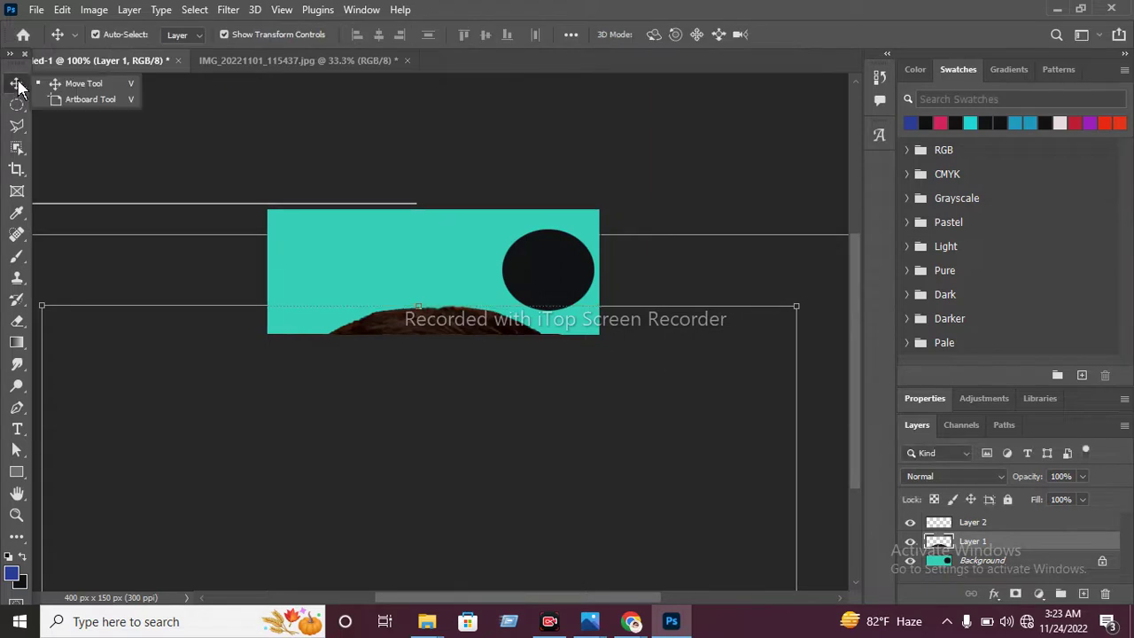
# Step: Shift the photo further down and scale it from its corner toward about 90%
pyautogui.click(482, 376)
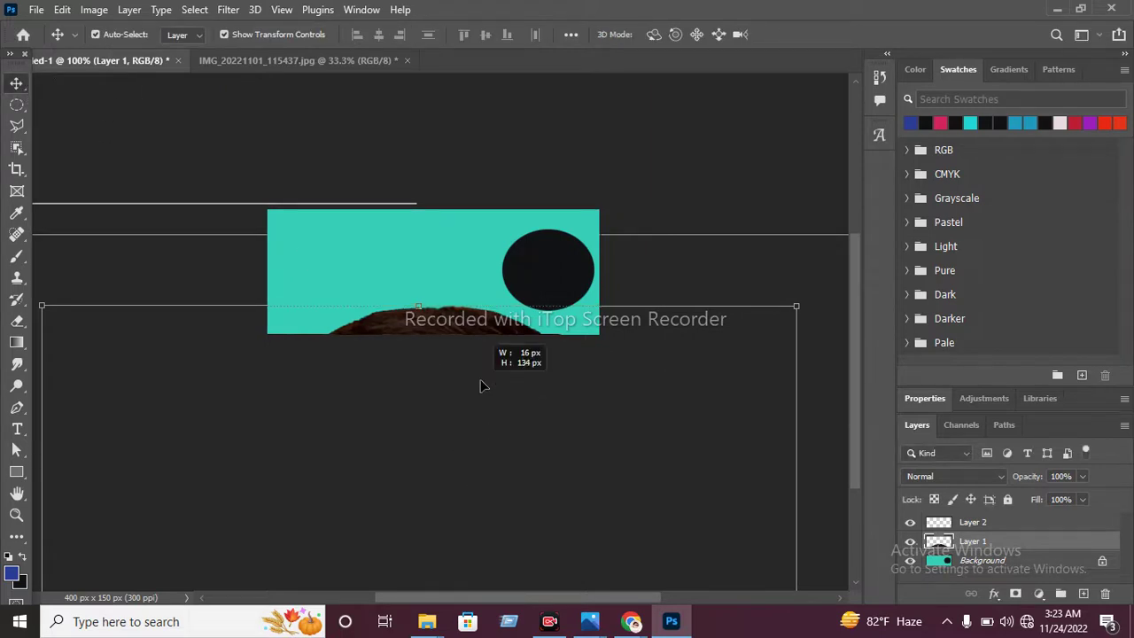
pyautogui.moveTo(449, 327); pyautogui.dragTo(453, 292)
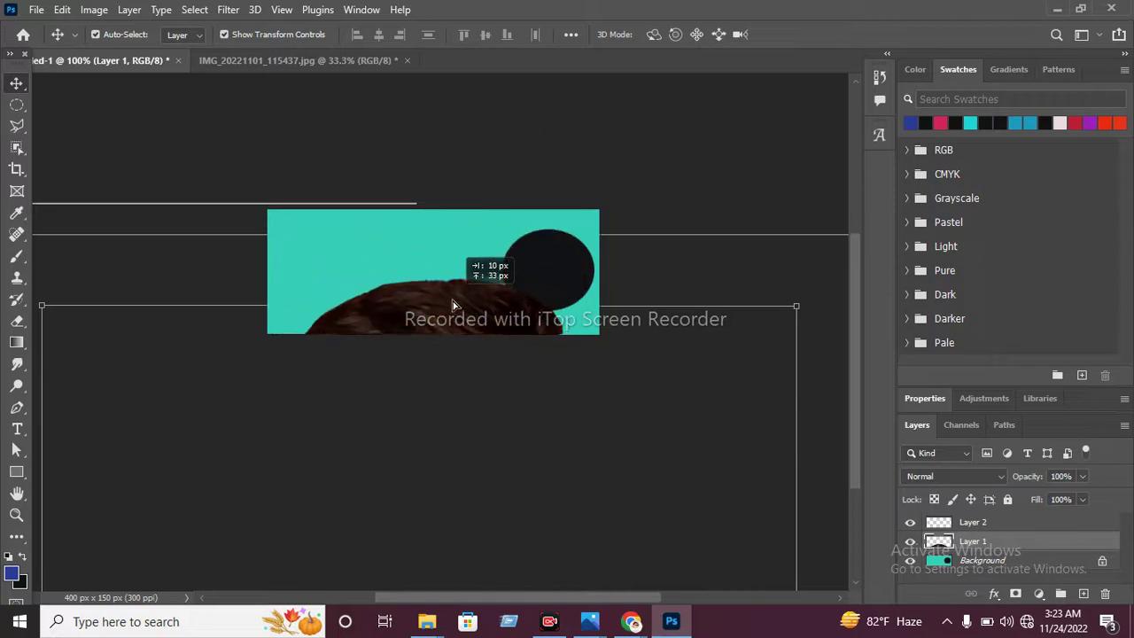
pyautogui.moveTo(453, 292); pyautogui.dragTo(452, 335)
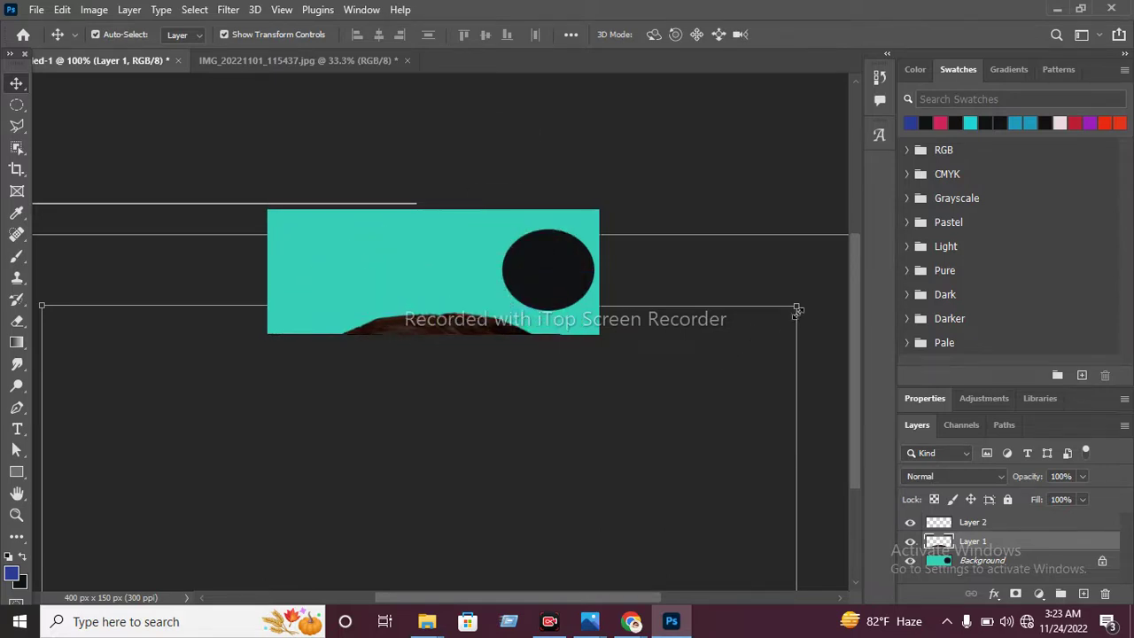
pyautogui.press('ctrl')
pyautogui.moveTo(797, 309)
pyautogui.mouseDown()
pyautogui.moveTo(735, 346)
pyautogui.moveTo(797, 308)
pyautogui.mouseUp()
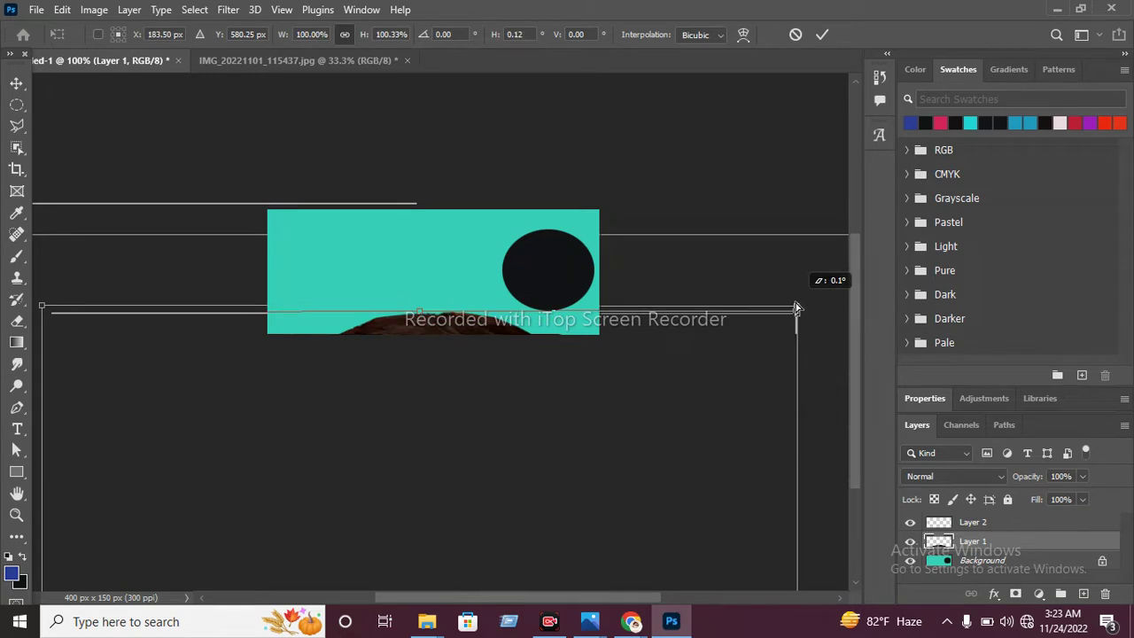
pyautogui.moveTo(797, 308)
pyautogui.mouseDown()
pyautogui.moveTo(706, 378)
pyautogui.moveTo(645, 509)
pyautogui.mouseUp()
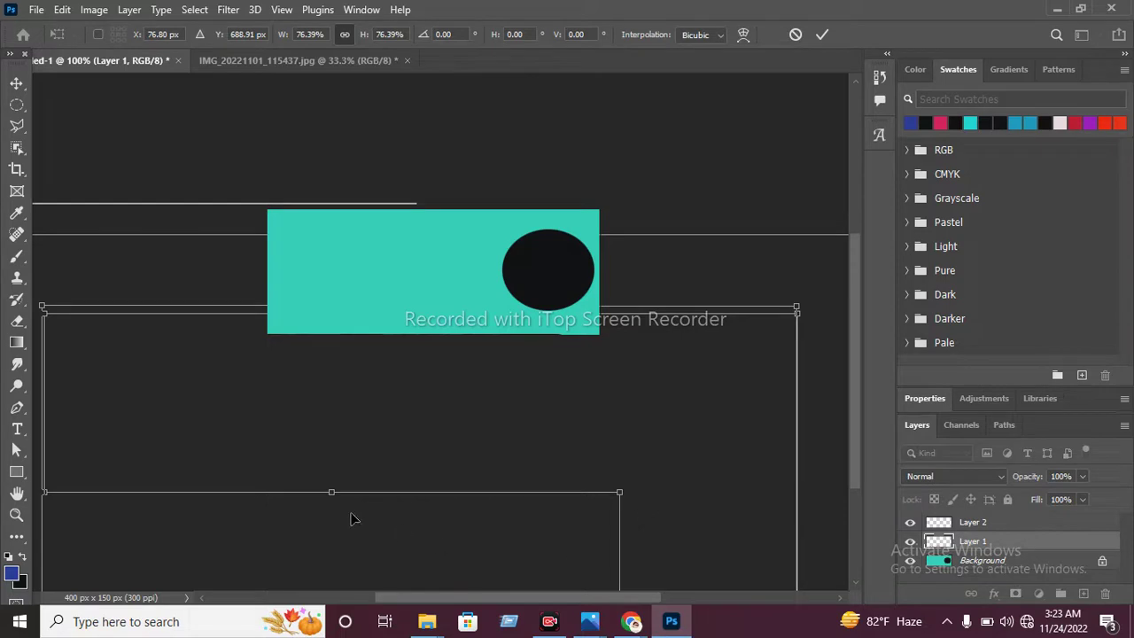
# Step: Move the photo up over the banner and scale it down to about 80%
pyautogui.click(16, 83)
pyautogui.moveTo(283, 580); pyautogui.dragTo(330, 496)
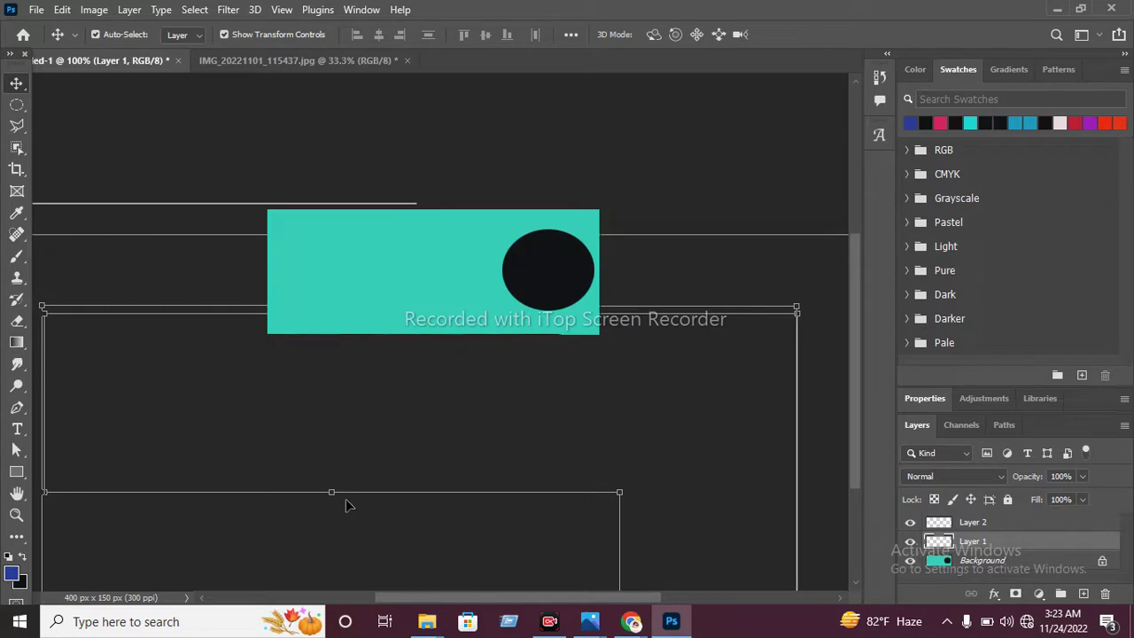
pyautogui.moveTo(332, 493)
pyautogui.mouseDown()
pyautogui.moveTo(384, 275)
pyautogui.moveTo(349, 279)
pyautogui.moveTo(330, 321)
pyautogui.moveTo(349, 399)
pyautogui.moveTo(332, 497)
pyautogui.mouseUp()
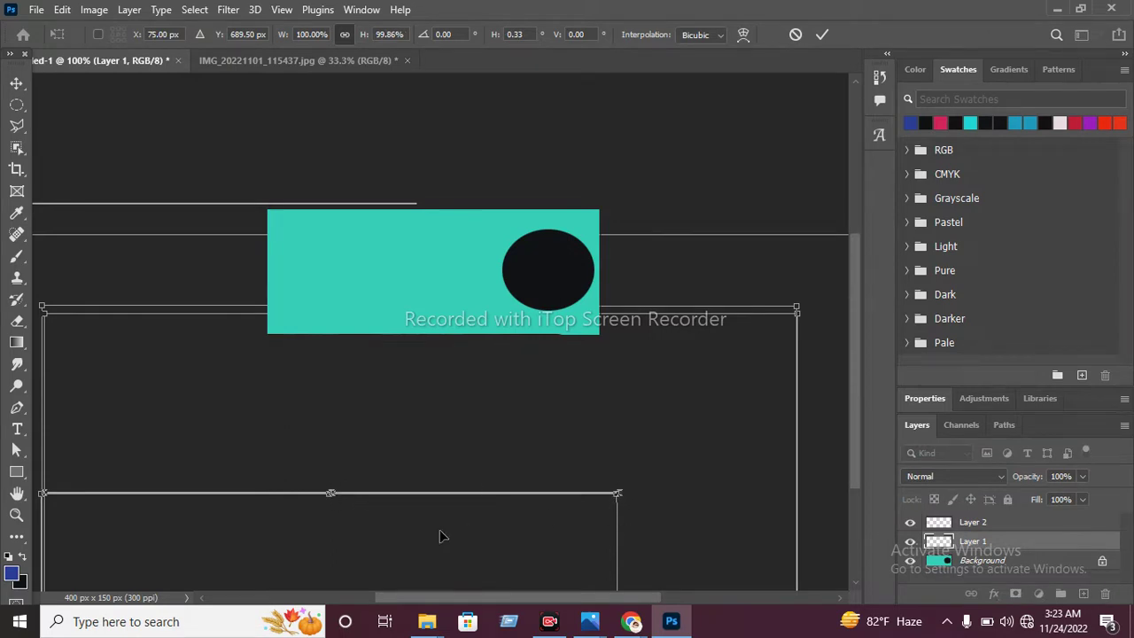
pyautogui.moveTo(394, 527); pyautogui.dragTo(489, 131)
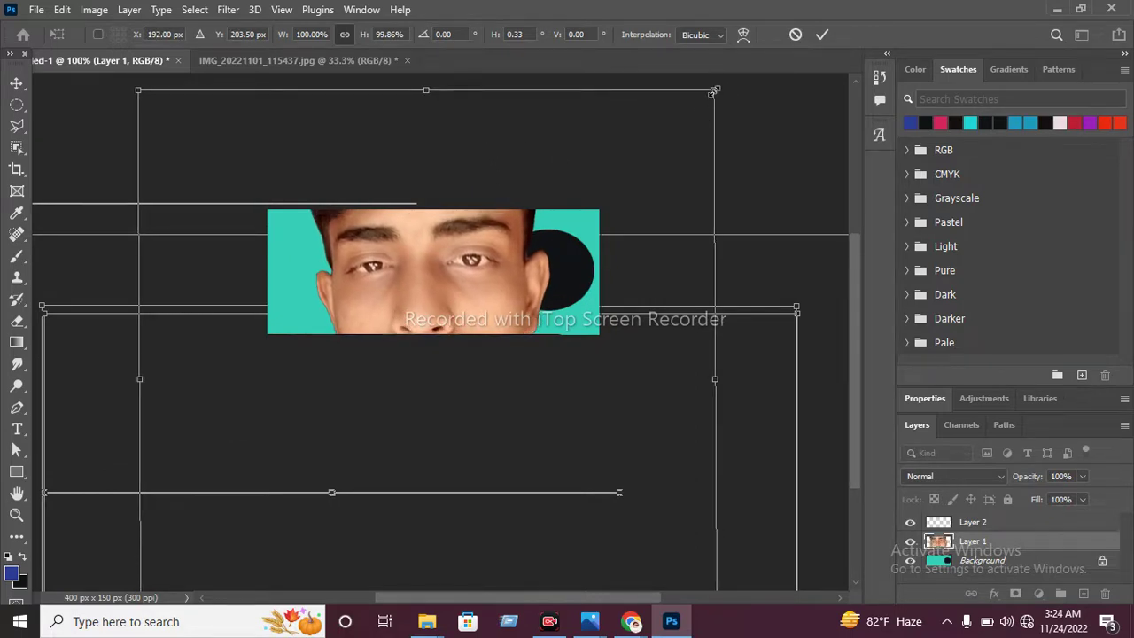
pyautogui.moveTo(718, 90); pyautogui.dragTo(563, 570)
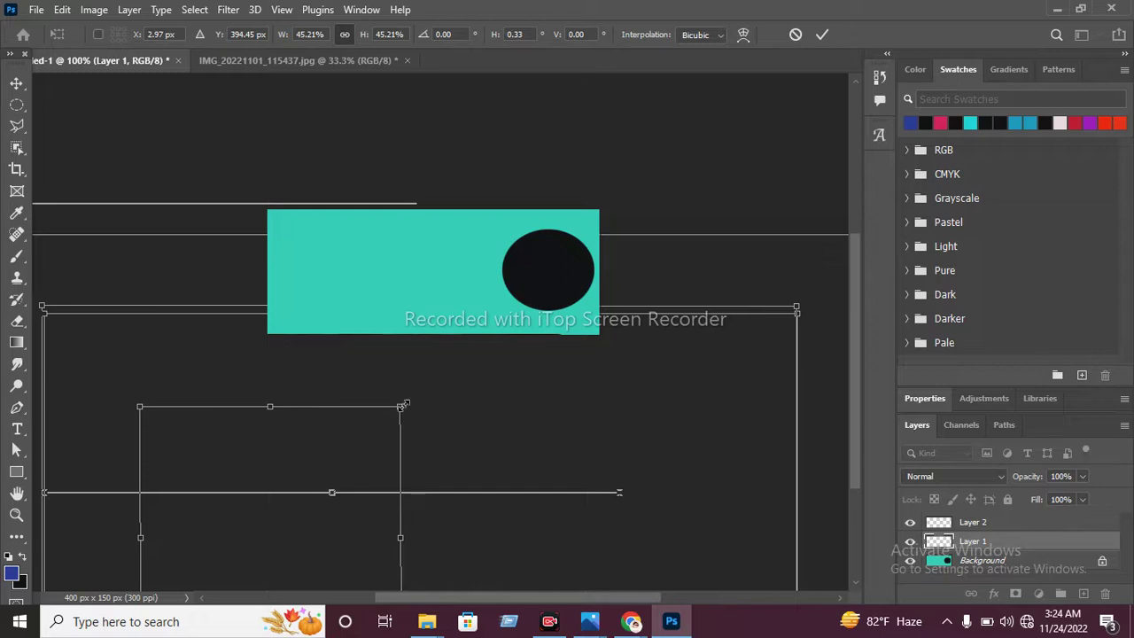
# Step: Keep the photo level, shrink it to about 24%, and set it inside the dark circle
pyautogui.moveTo(400, 410)
pyautogui.mouseDown()
pyautogui.moveTo(417, 398)
pyautogui.moveTo(403, 419)
pyautogui.mouseUp()
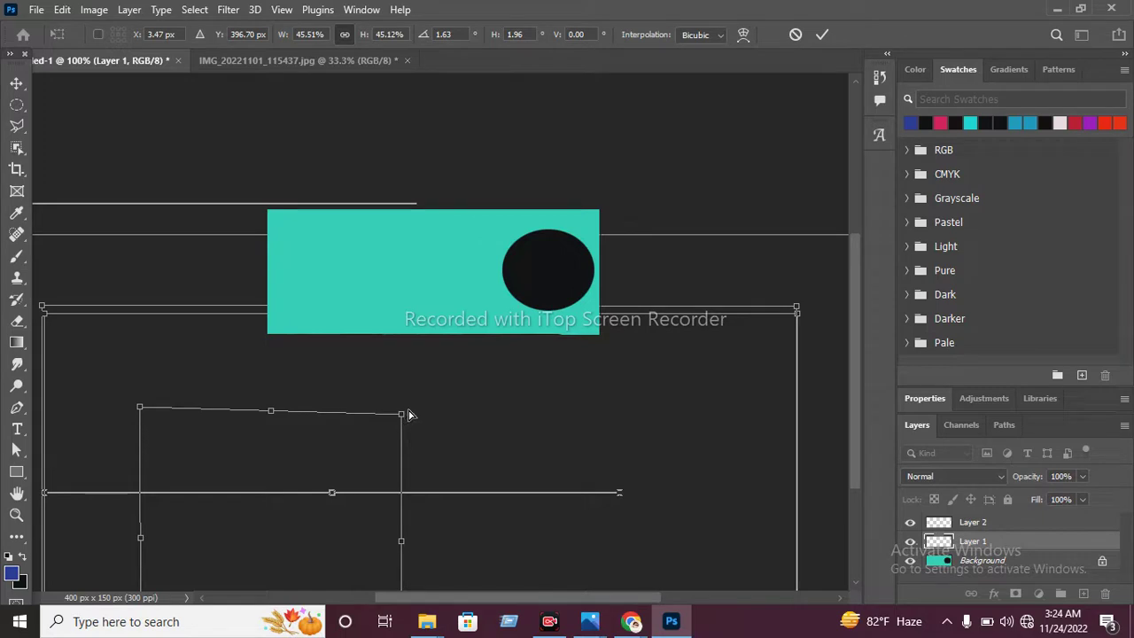
pyautogui.moveTo(401, 417)
pyautogui.mouseDown()
pyautogui.moveTo(506, 258)
pyautogui.moveTo(517, 213)
pyautogui.mouseUp()
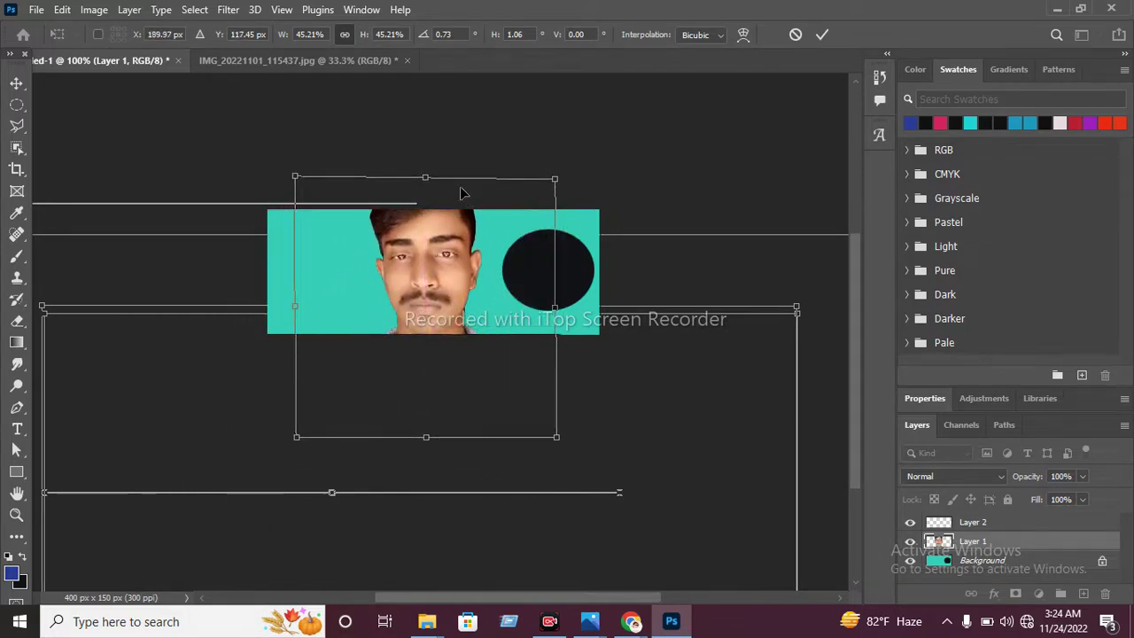
pyautogui.moveTo(425, 178); pyautogui.dragTo(440, 298)
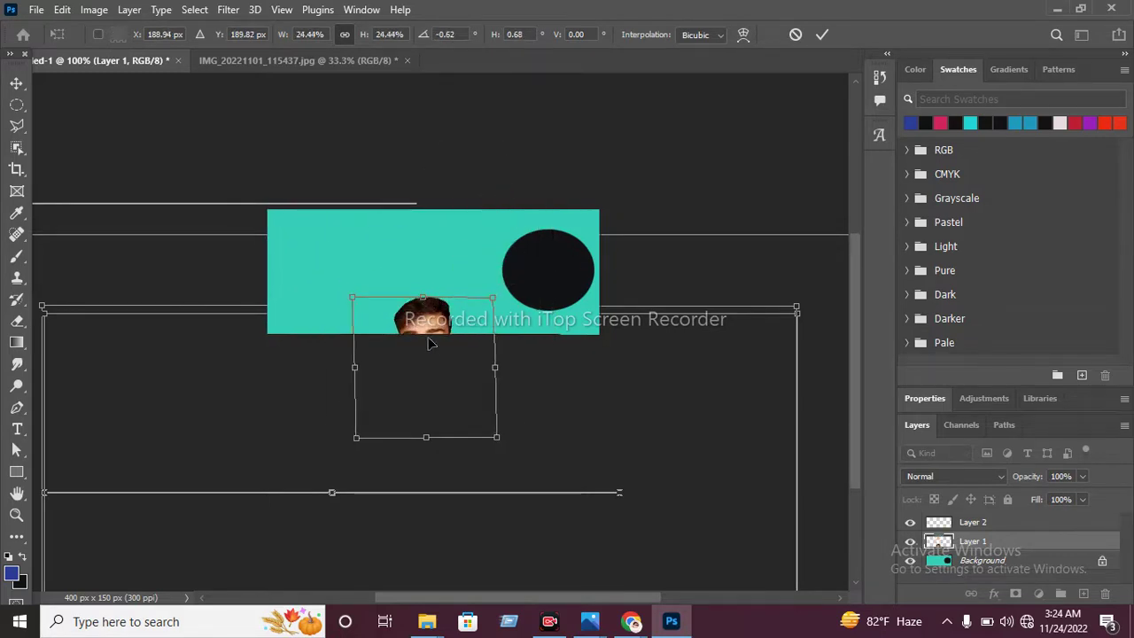
pyautogui.moveTo(429, 338)
pyautogui.mouseDown()
pyautogui.moveTo(558, 263)
pyautogui.moveTo(552, 250)
pyautogui.mouseUp()
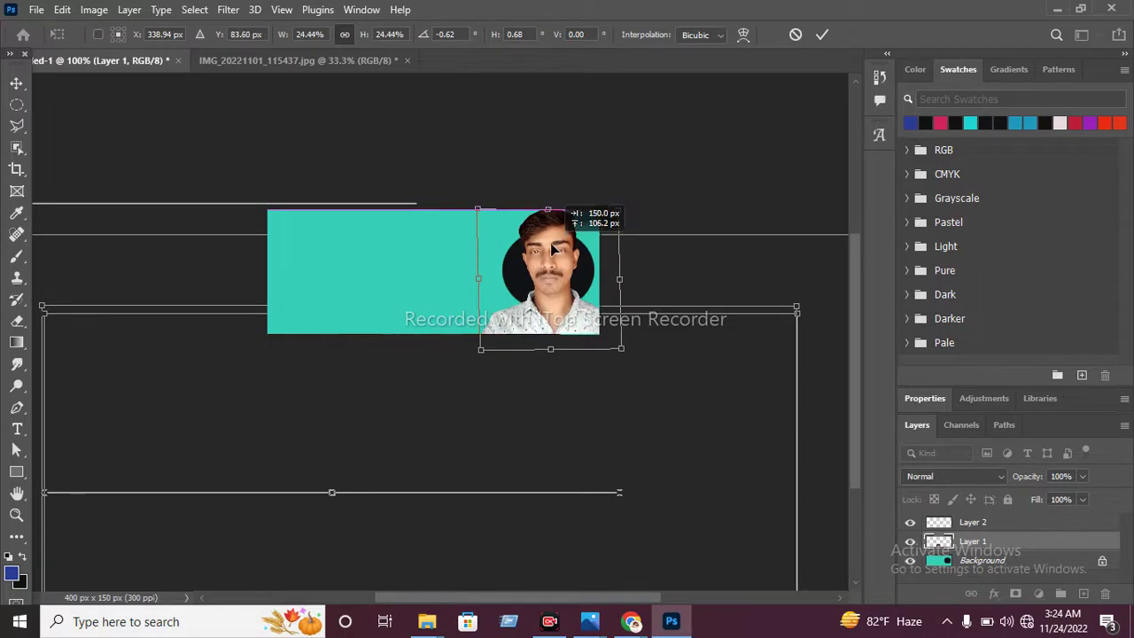
pyautogui.moveTo(552, 250); pyautogui.dragTo(550, 249)
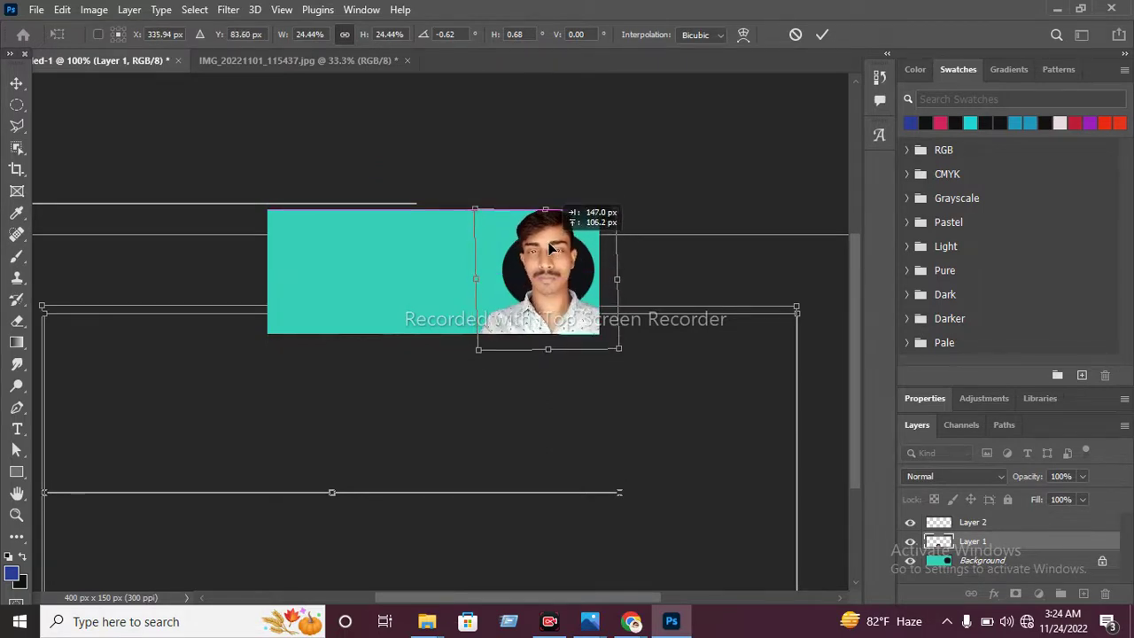
pyautogui.moveTo(549, 250); pyautogui.dragTo(549, 250)
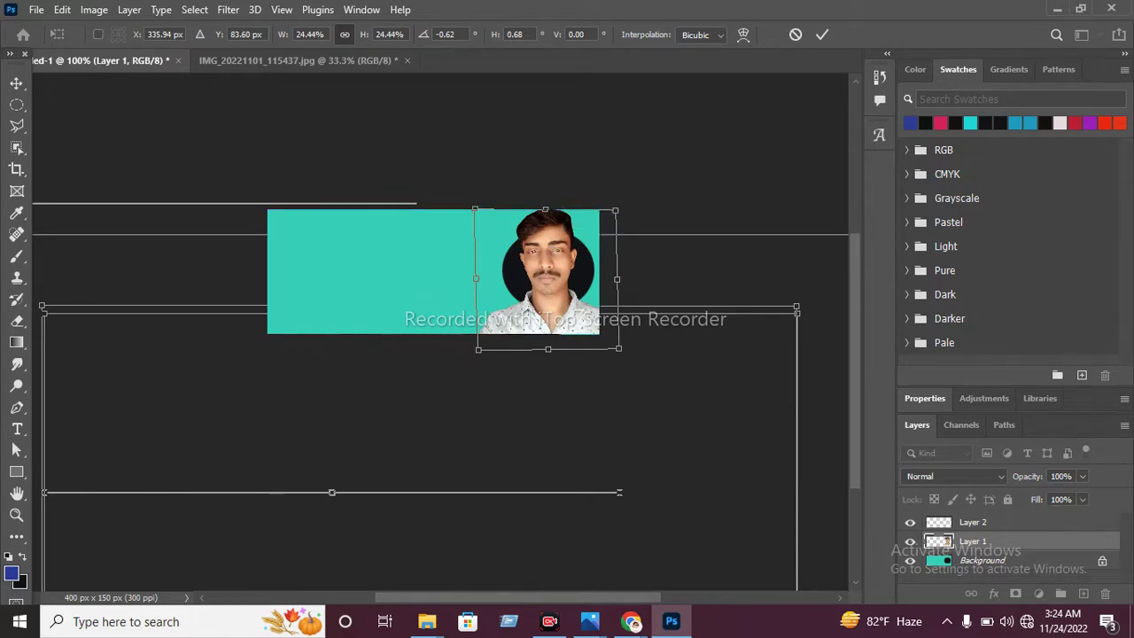
# Step: Commit the portrait placement and unlock Background into an editable Layer 0
pyautogui.click(1028, 561)
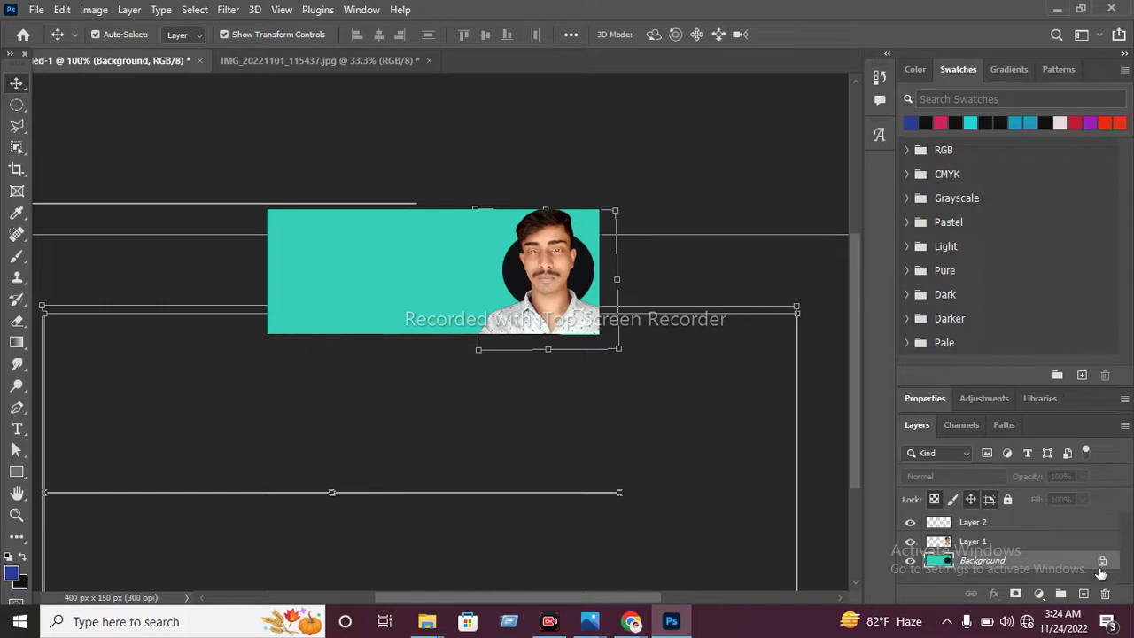
pyautogui.click(1102, 561)
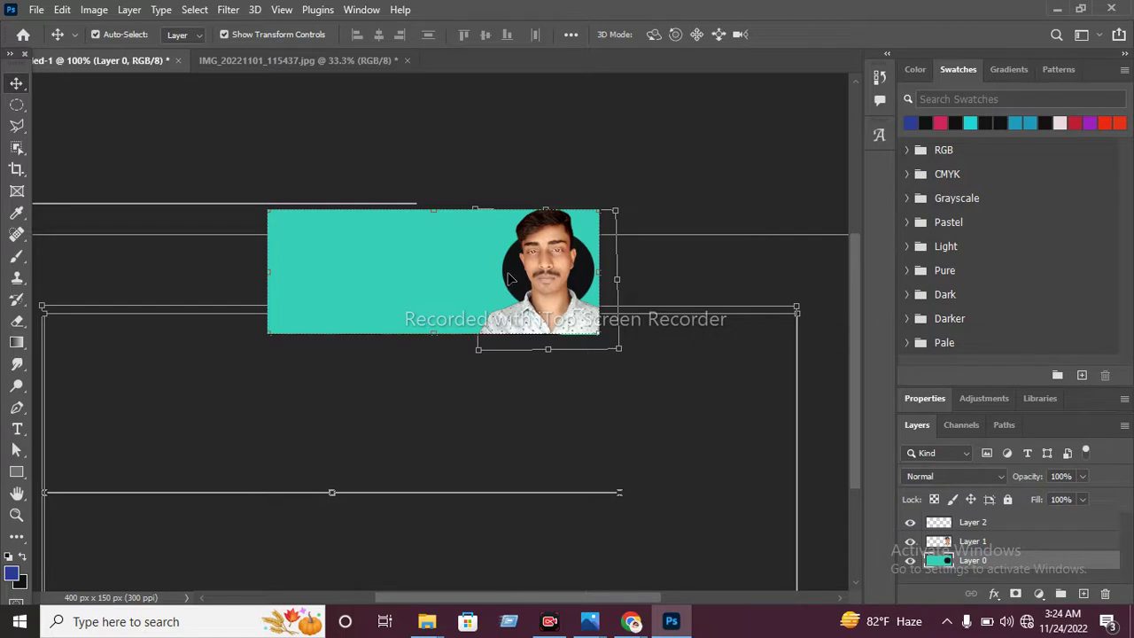
pyautogui.moveTo(510, 280); pyautogui.dragTo(509, 276)
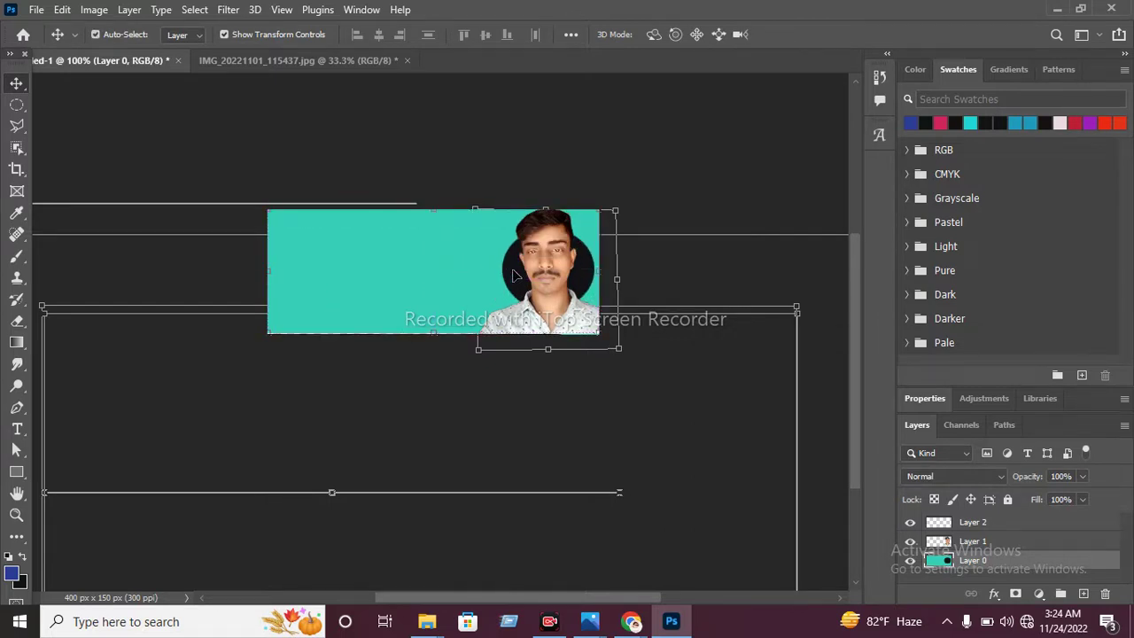
pyautogui.keyDown('ctrl'); pyautogui.click(512, 279); pyautogui.keyUp('ctrl')
pyautogui.moveTo(513, 277); pyautogui.dragTo(514, 279)
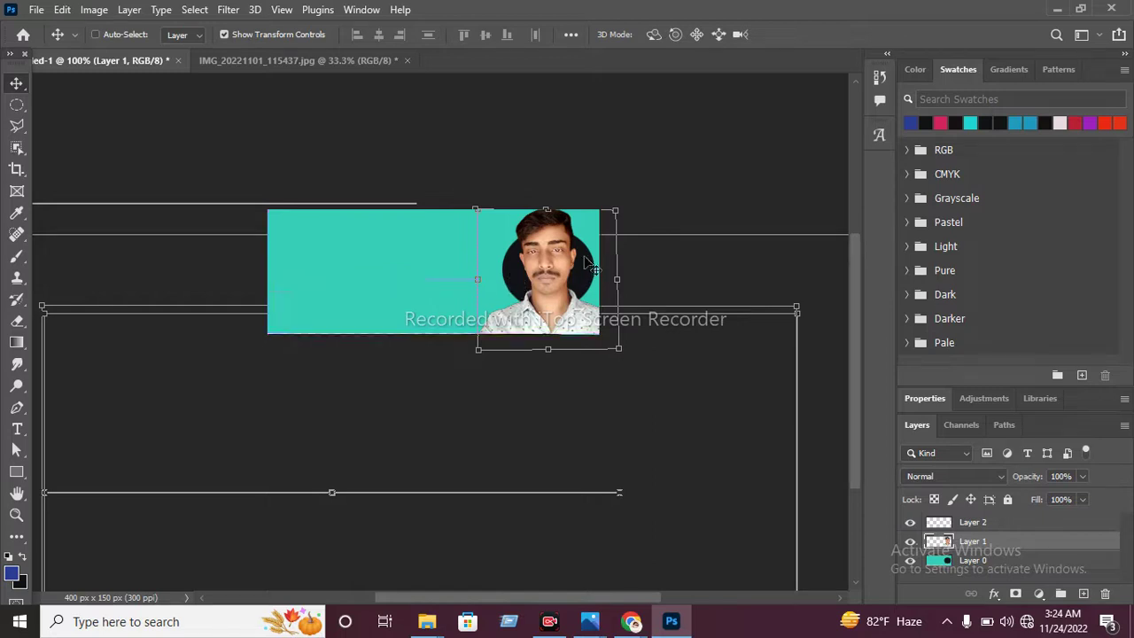
# Step: Nudge the teal Layer 0 a few pixels down, leaving a thin transparent top strip
pyautogui.click(512, 280)
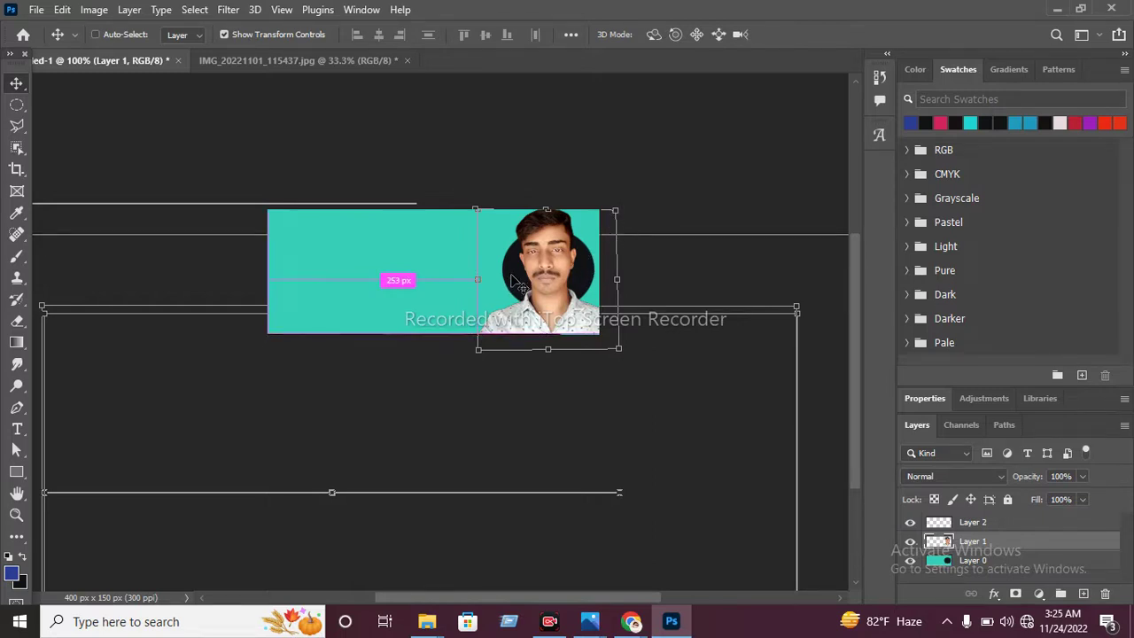
pyautogui.click(512, 280)
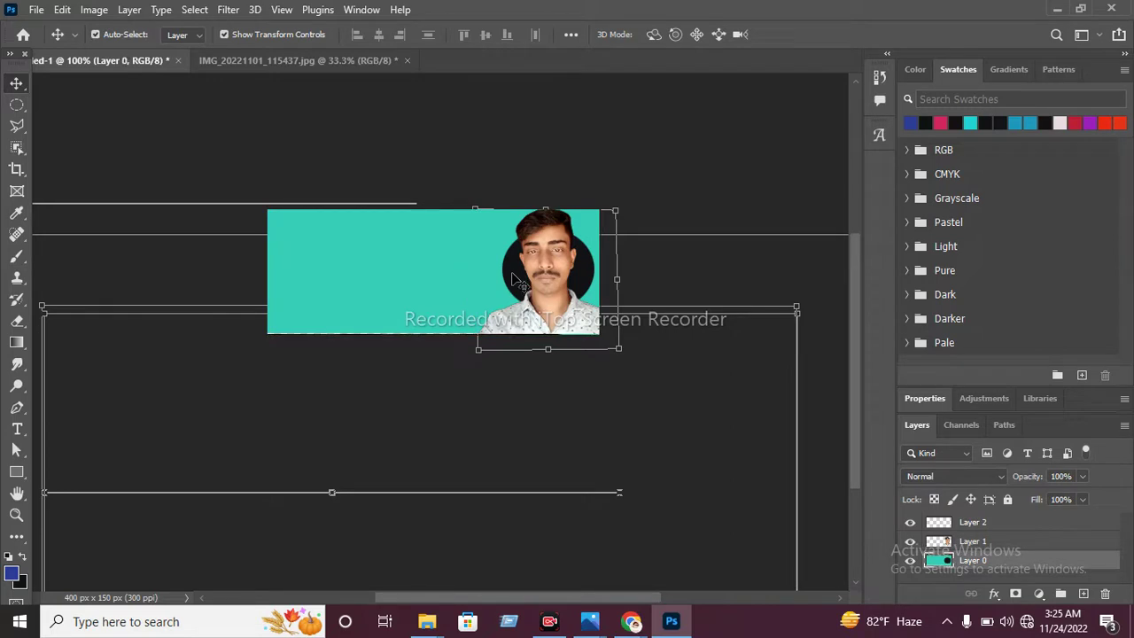
pyautogui.press('ctrl')
pyautogui.moveTo(517, 280); pyautogui.dragTo(517, 278)
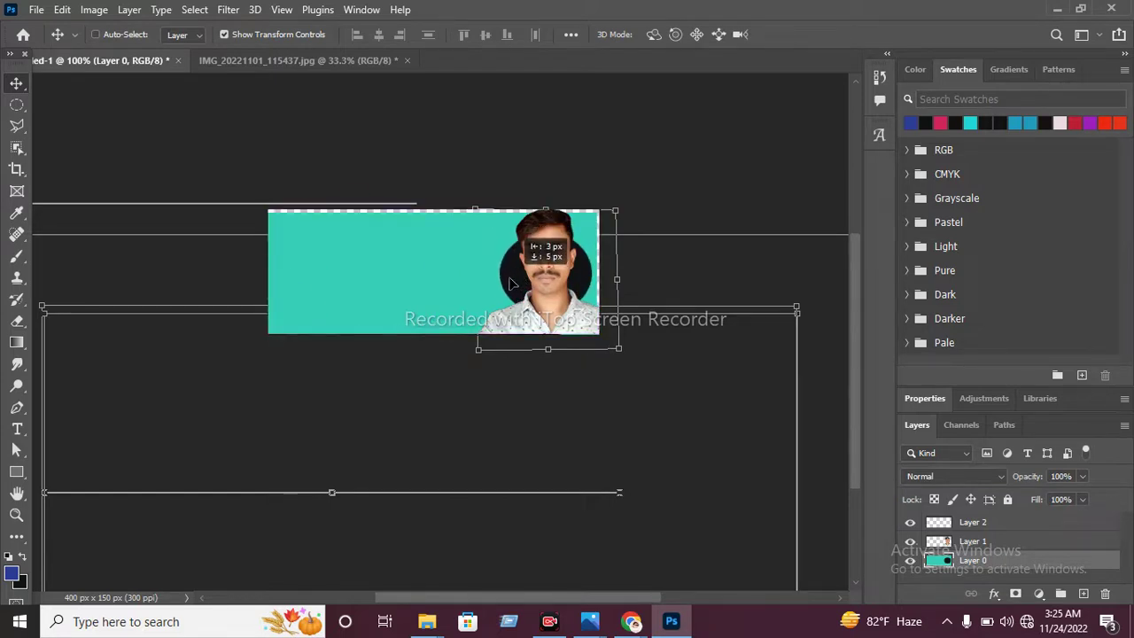
pyautogui.moveTo(517, 277); pyautogui.dragTo(514, 283)
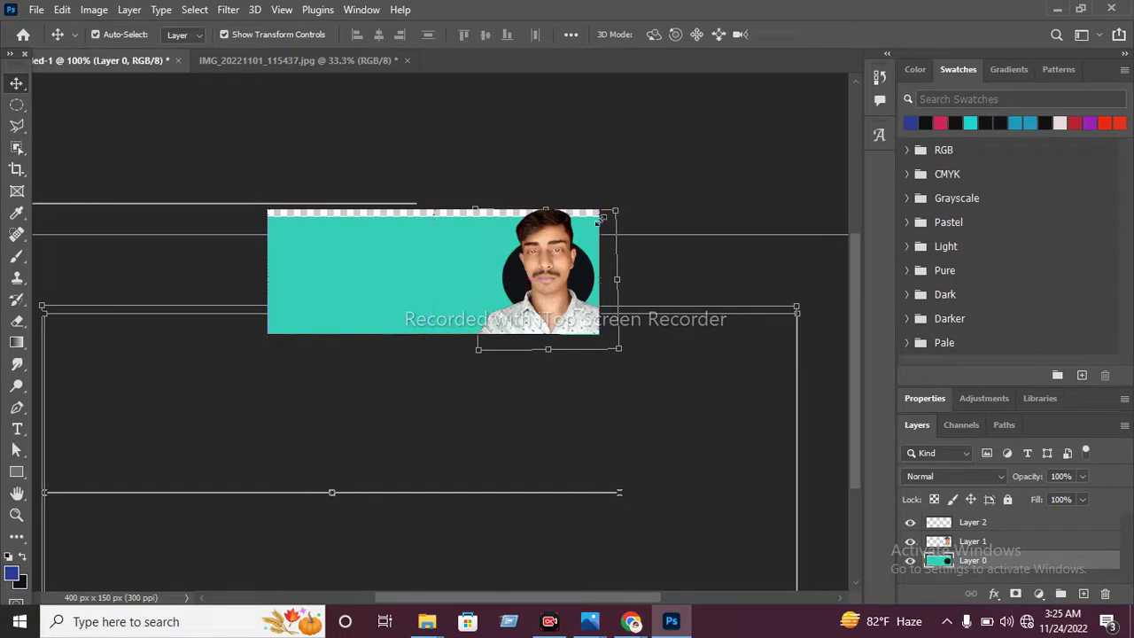
# Step: Enlarge the teal Layer 0 to about 216% and shift it left and down
pyautogui.press('ctrl')
pyautogui.press('ctrl')
pyautogui.moveTo(596, 216); pyautogui.dragTo(738, 116)
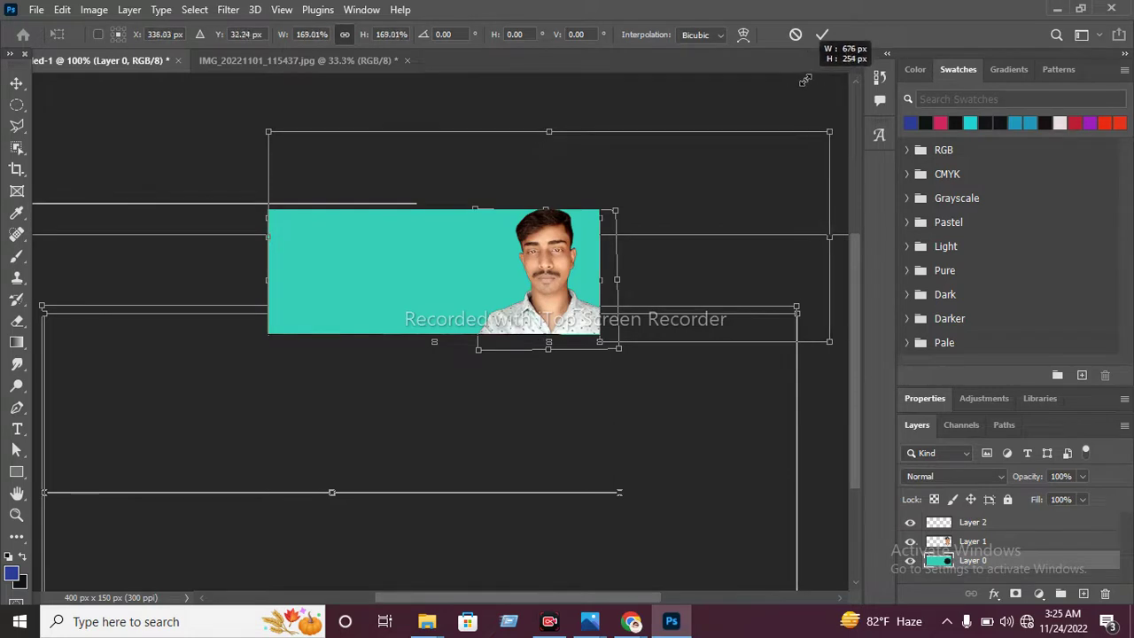
pyautogui.moveTo(739, 115); pyautogui.dragTo(807, 80)
pyautogui.moveTo(651, 220); pyautogui.dragTo(456, 262)
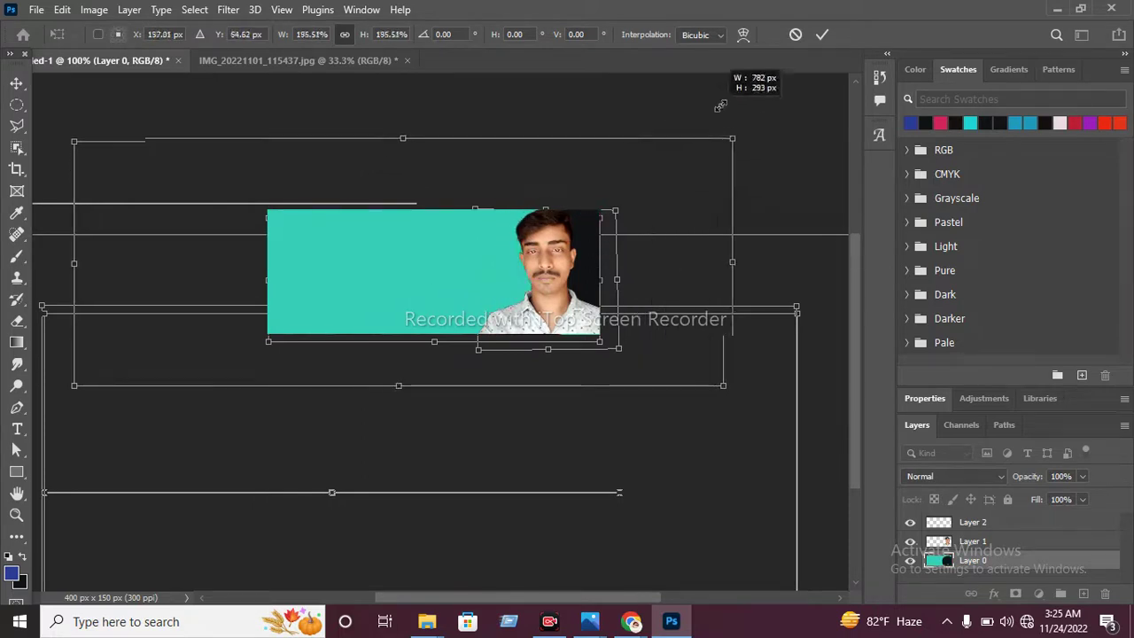
pyautogui.moveTo(634, 179); pyautogui.dragTo(789, 118)
pyautogui.moveTo(481, 242)
pyautogui.mouseDown()
pyautogui.moveTo(375, 298)
pyautogui.moveTo(357, 282)
pyautogui.mouseUp()
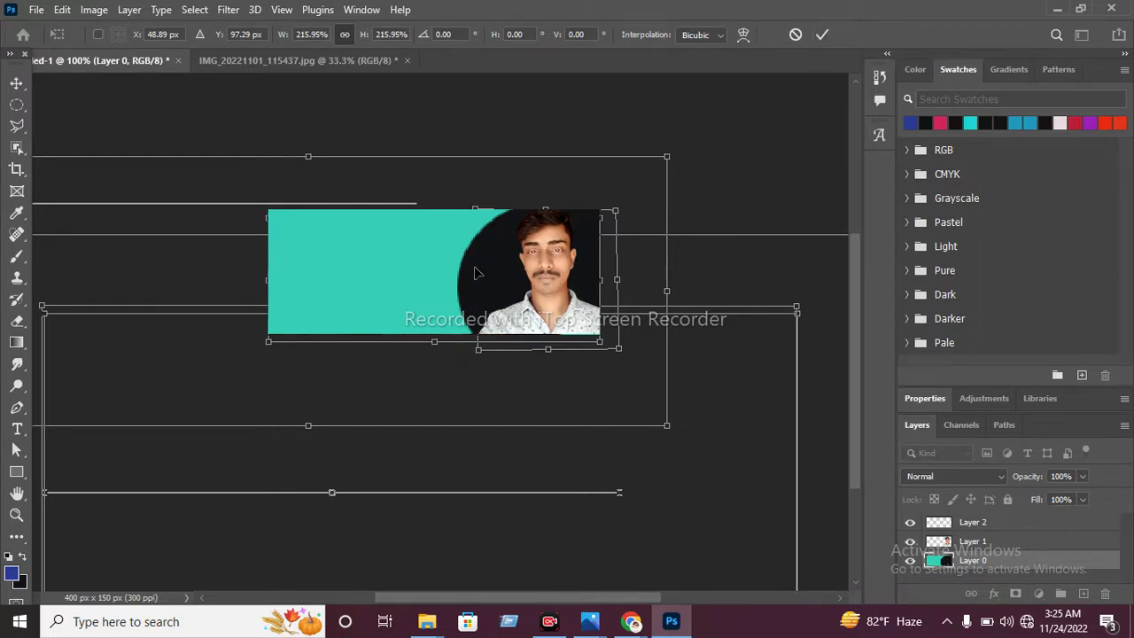
pyautogui.moveTo(479, 275); pyautogui.dragTo(486, 283)
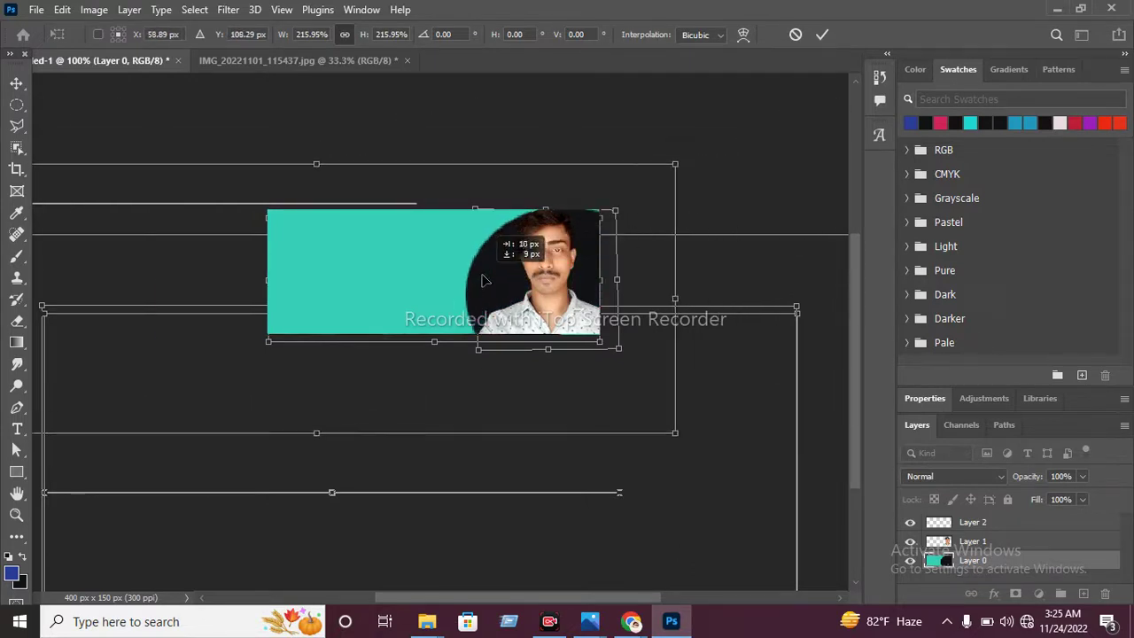
pyautogui.moveTo(486, 283); pyautogui.dragTo(480, 282)
# Step: Skew Layer 0 by its corner, place the dark curve behind the portrait, and commit
pyautogui.moveTo(674, 168); pyautogui.dragTo(646, 113)
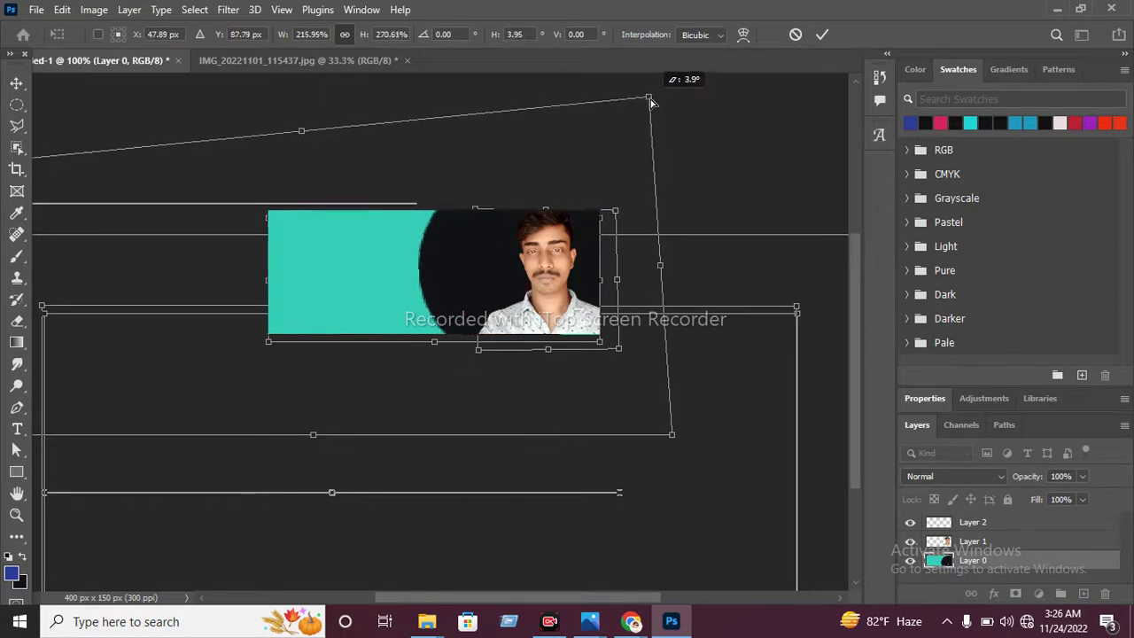
pyautogui.moveTo(646, 113); pyautogui.dragTo(683, 76)
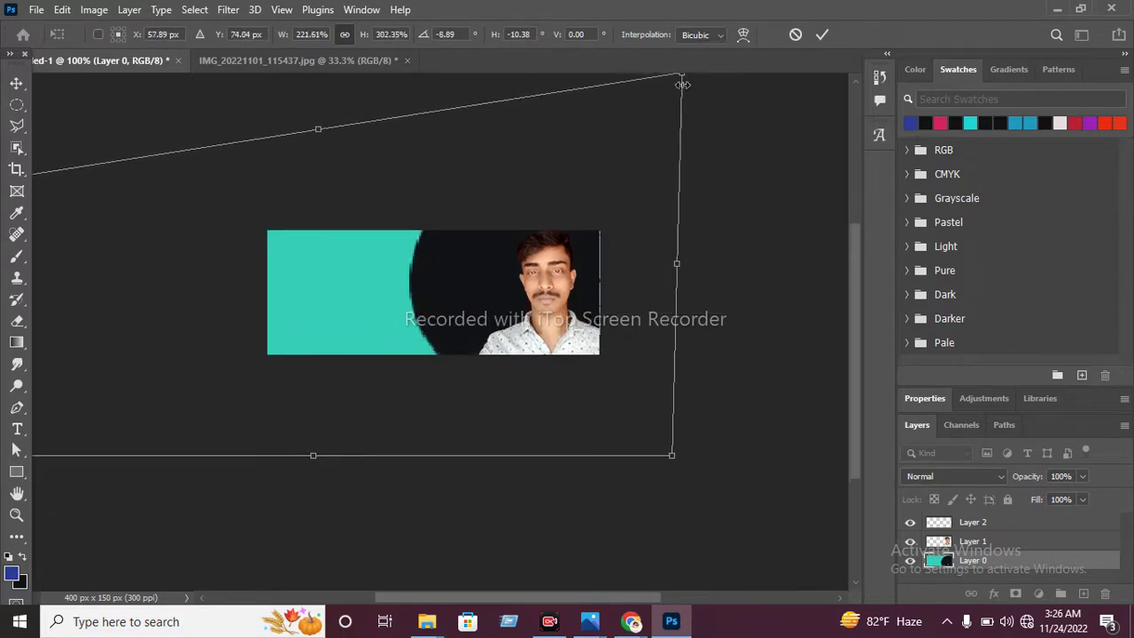
pyautogui.moveTo(498, 293)
pyautogui.mouseDown()
pyautogui.moveTo(564, 334)
pyautogui.moveTo(563, 350)
pyautogui.moveTo(532, 359)
pyautogui.moveTo(528, 378)
pyautogui.moveTo(531, 355)
pyautogui.mouseUp()
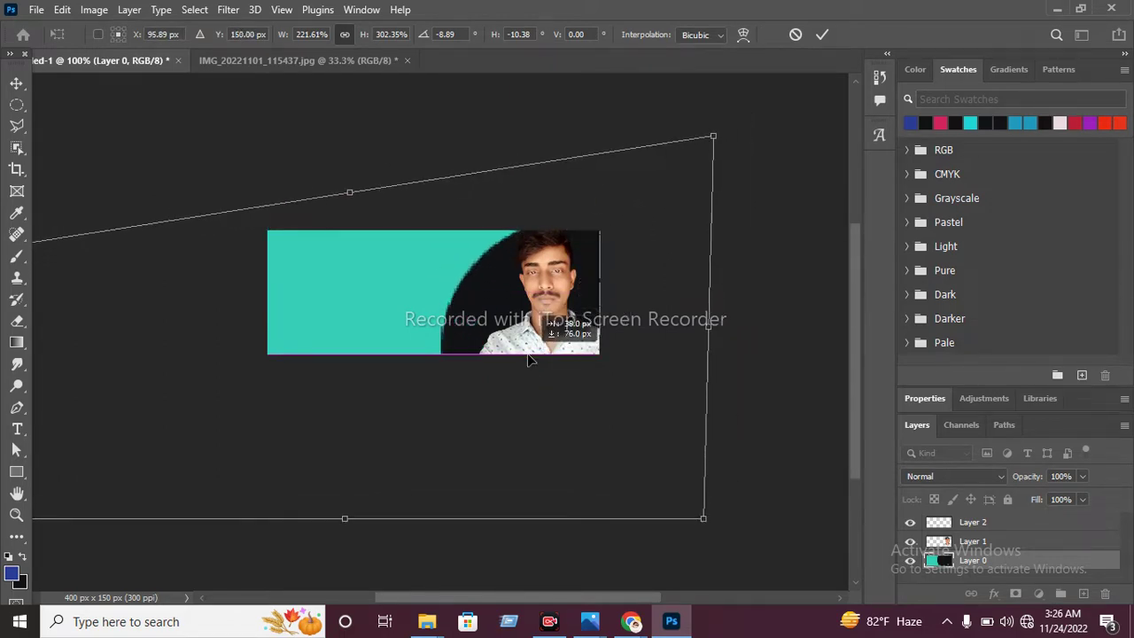
pyautogui.moveTo(347, 414)
pyautogui.mouseDown()
pyautogui.moveTo(377, 409)
pyautogui.moveTo(322, 419)
pyautogui.mouseUp()
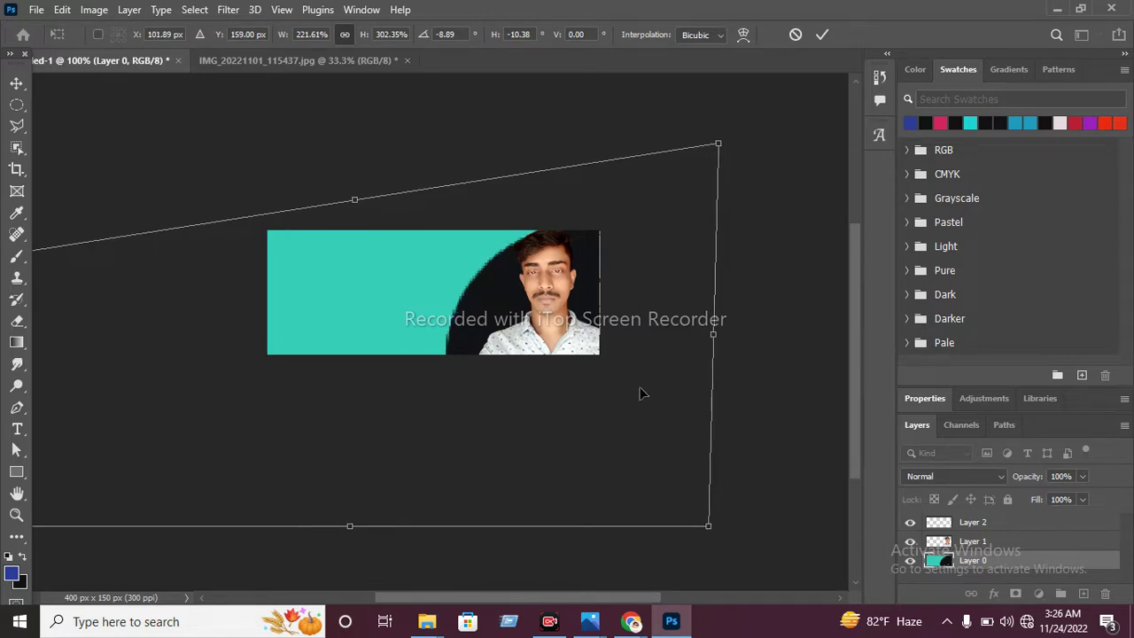
pyautogui.click(822, 35)
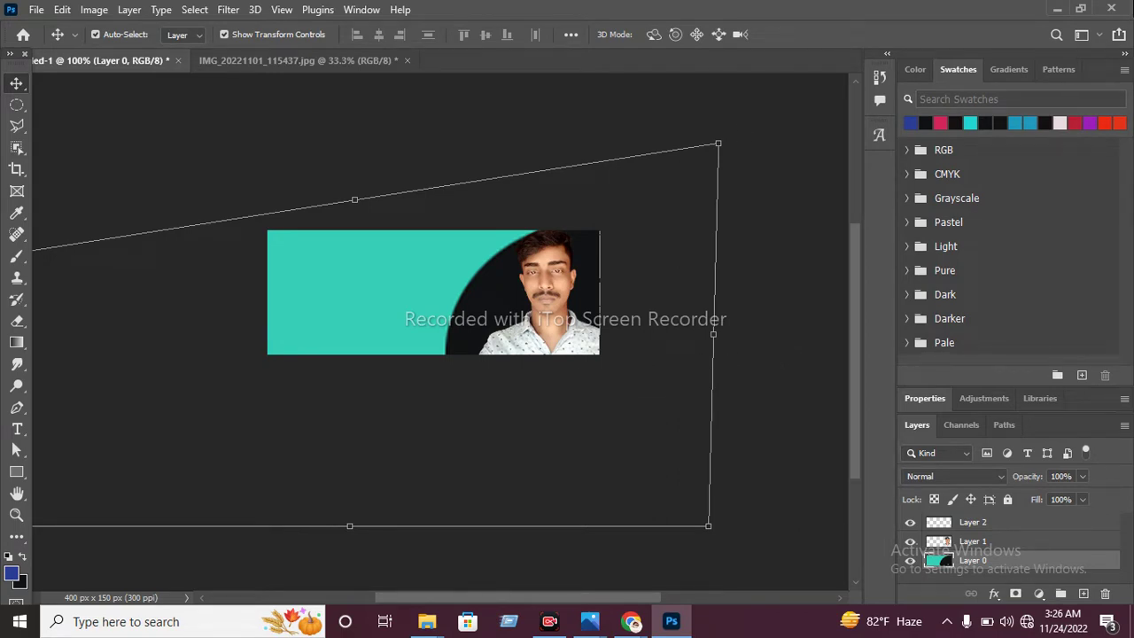
pyautogui.click(14, 517)
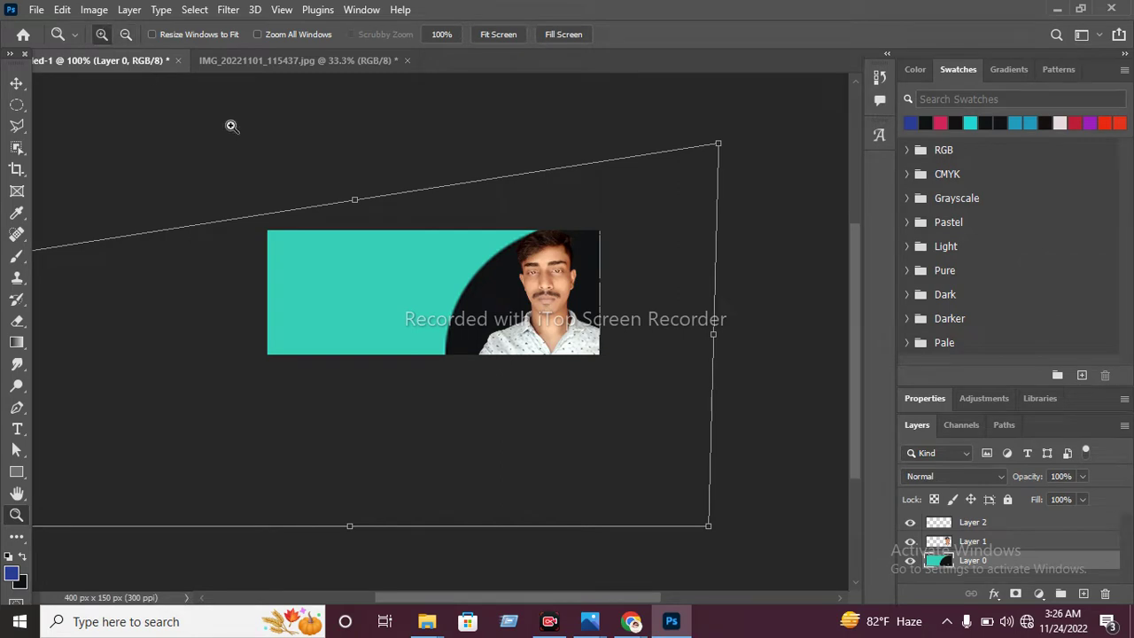
pyautogui.click(436, 305)
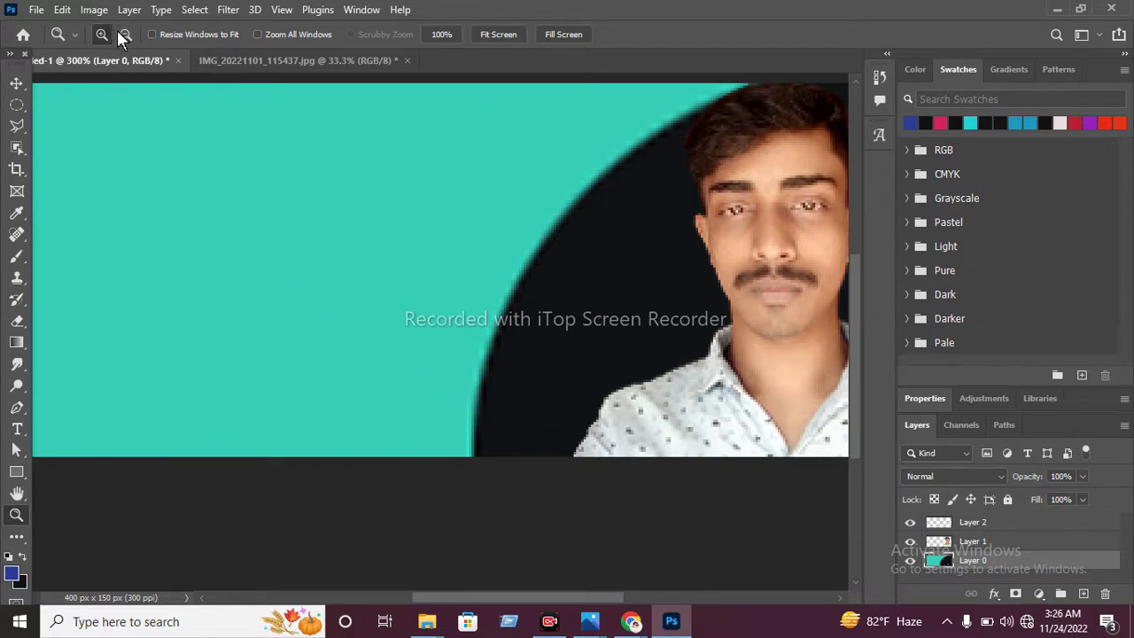
pyautogui.click(126, 35)
pyautogui.click(466, 213)
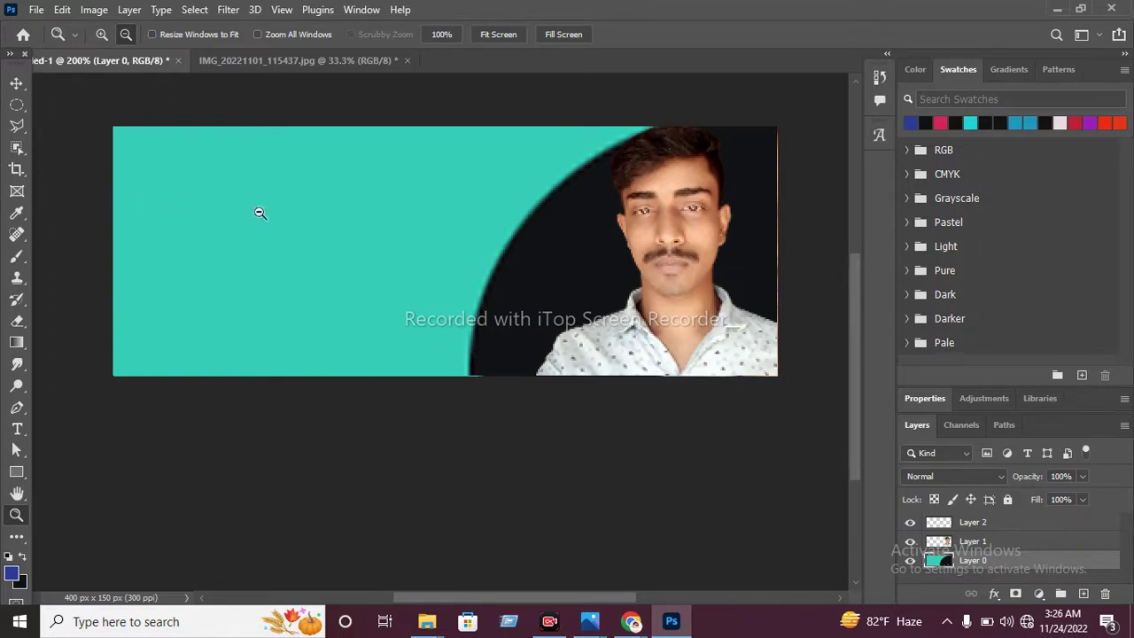
pyautogui.click(191, 195)
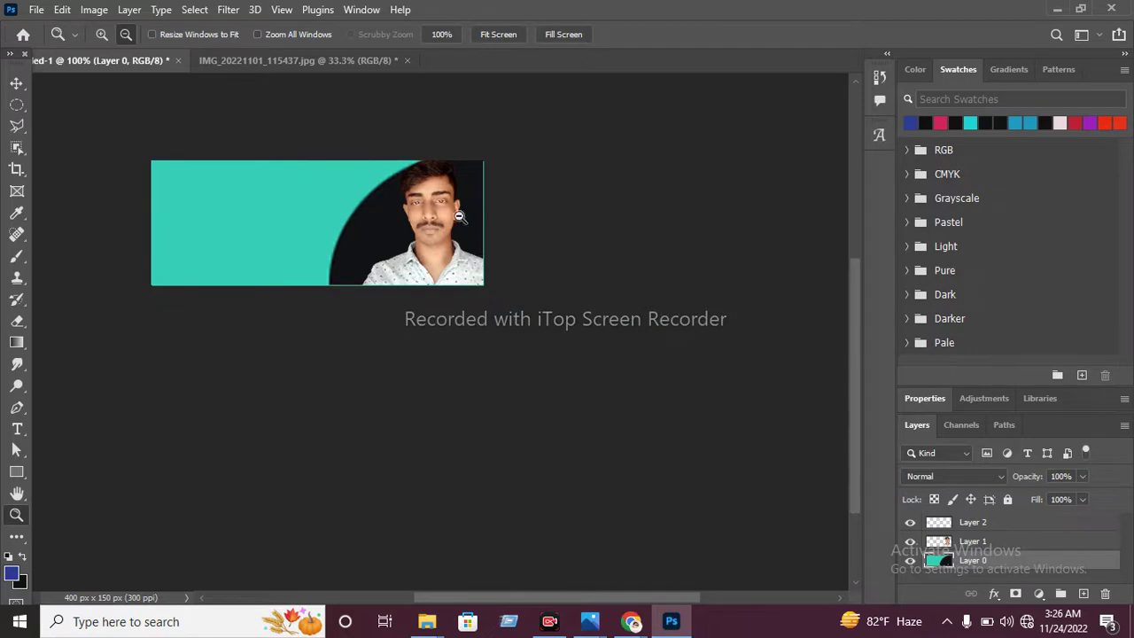
pyautogui.click(102, 40)
pyautogui.click(316, 210)
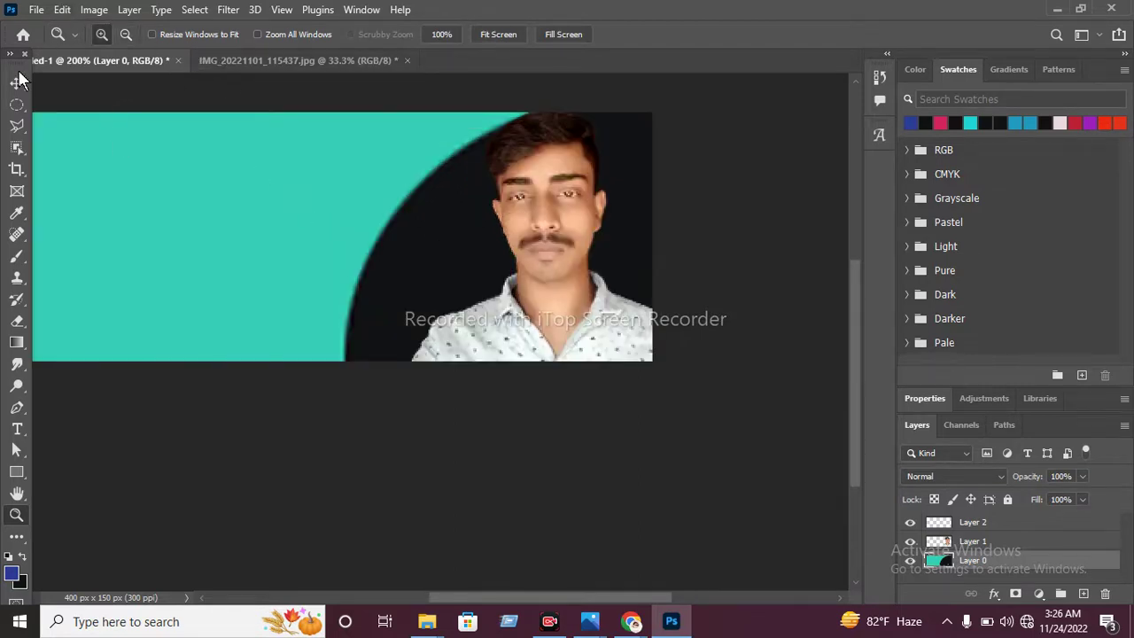
# Step: Nudge Layer 0's dark circle behind the portrait, keep it beneath the photo layer, and deselect
pyautogui.click(16, 83)
pyautogui.moveTo(277, 191); pyautogui.dragTo(258, 203)
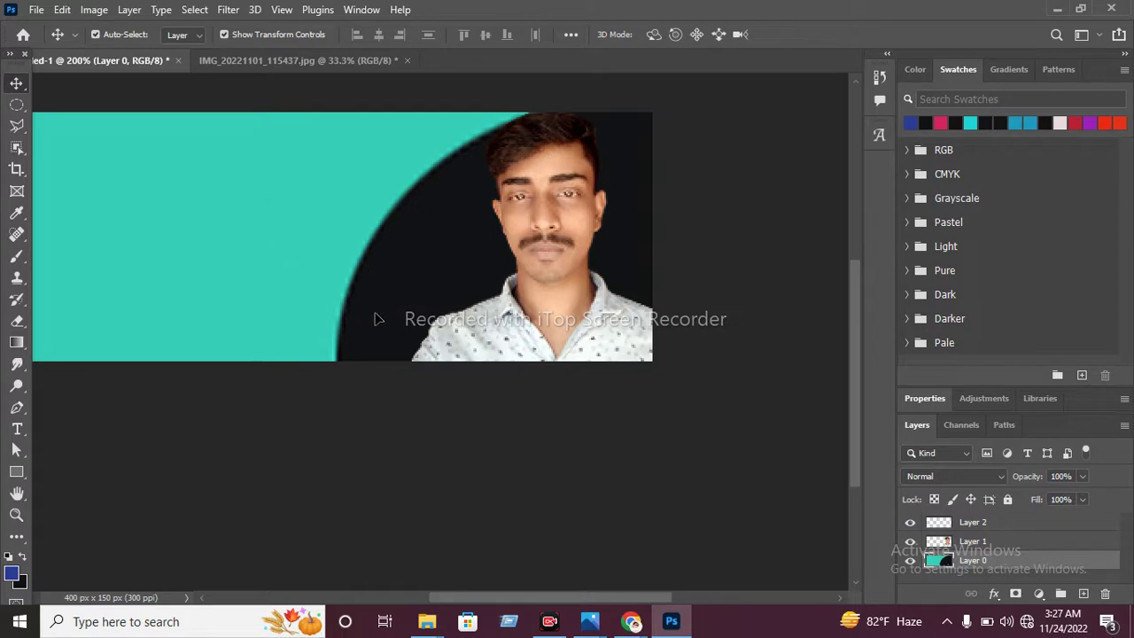
pyautogui.moveTo(376, 319)
pyautogui.mouseDown()
pyautogui.moveTo(377, 301)
pyautogui.moveTo(361, 327)
pyautogui.moveTo(428, 282)
pyautogui.mouseUp()
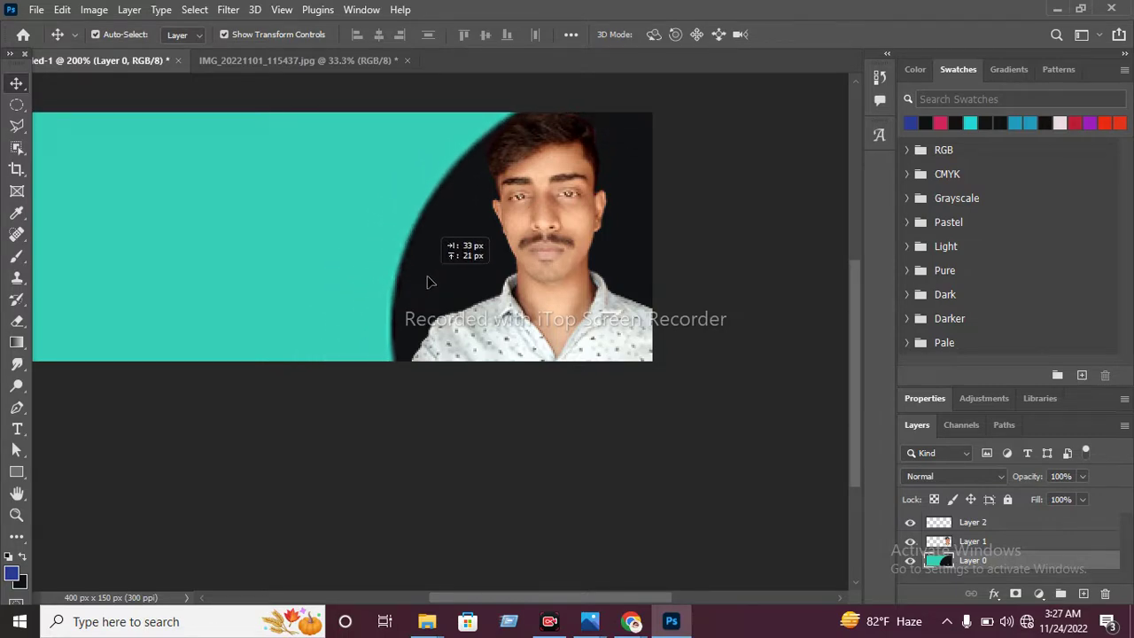
pyautogui.moveTo(427, 282); pyautogui.dragTo(427, 282)
pyautogui.moveTo(993, 561); pyautogui.dragTo(998, 531)
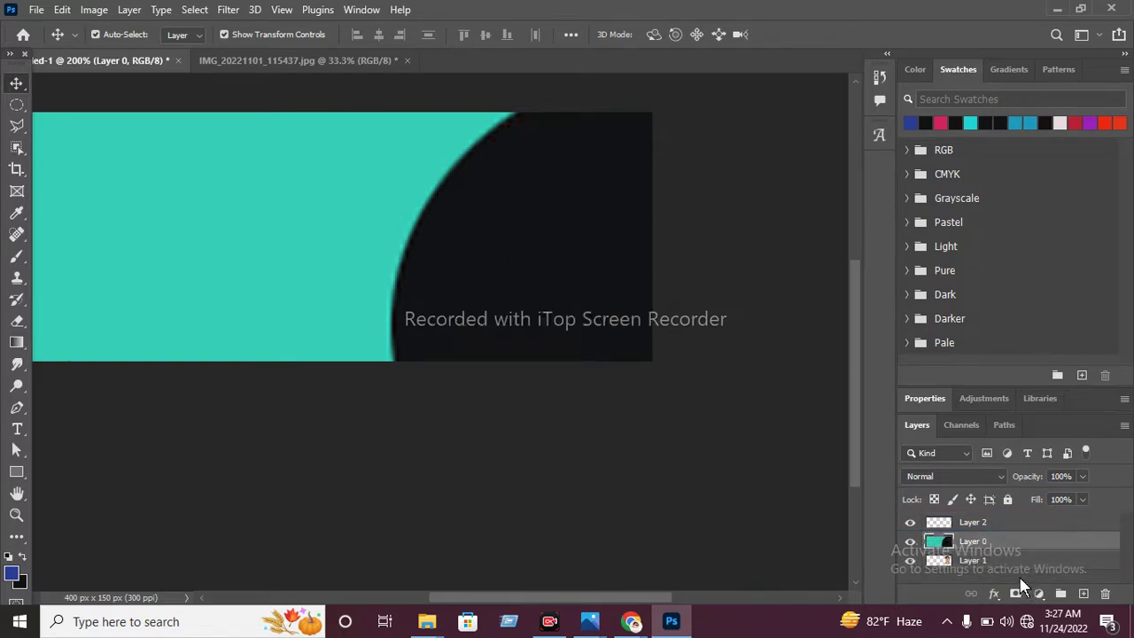
pyautogui.moveTo(993, 543); pyautogui.dragTo(1003, 568)
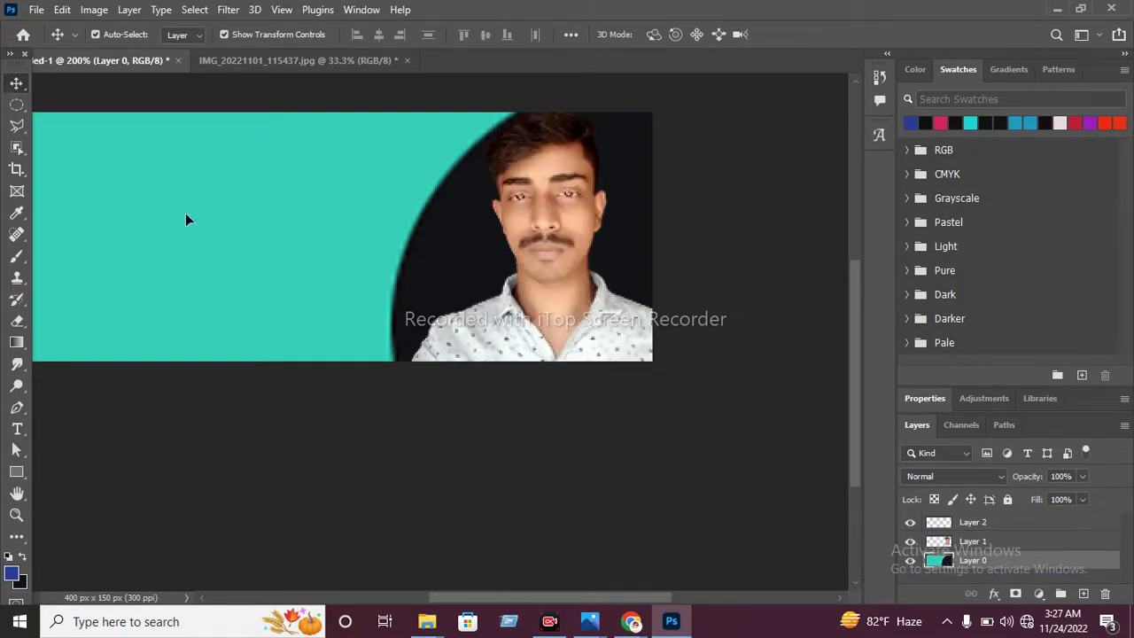
pyautogui.moveTo(186, 220); pyautogui.dragTo(174, 222)
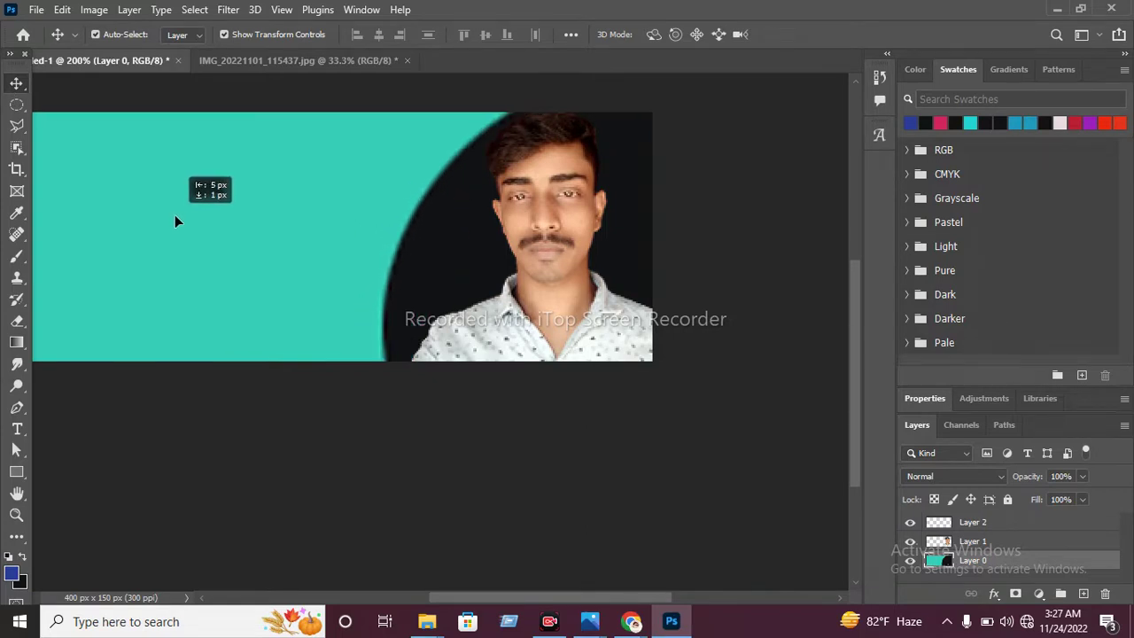
pyautogui.moveTo(588, 599); pyautogui.dragTo(556, 599)
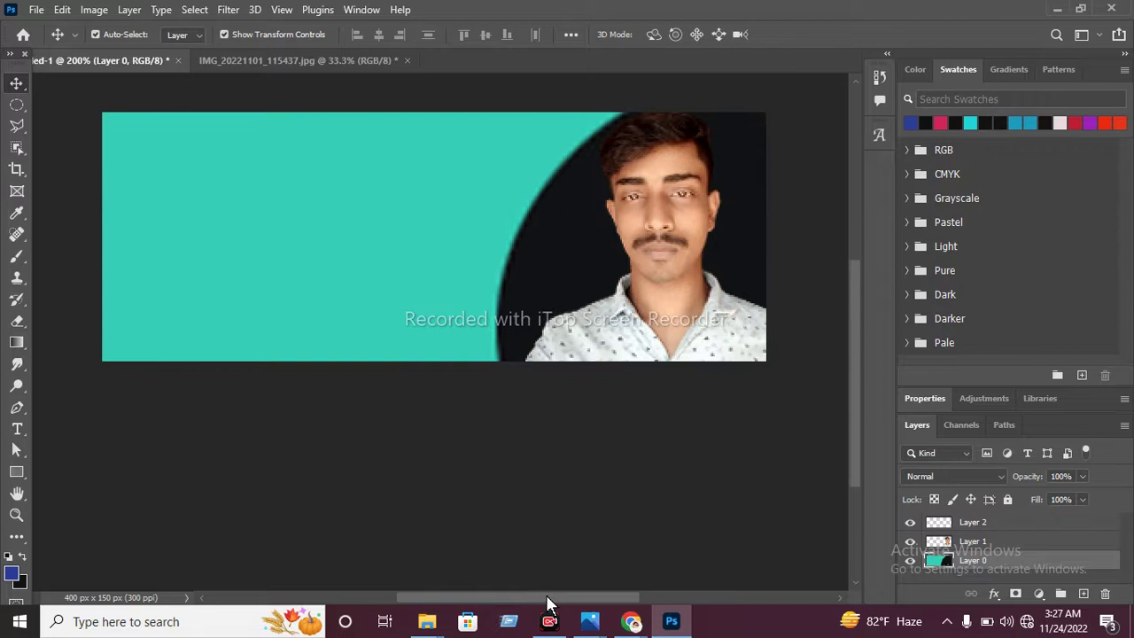
pyautogui.click(554, 452)
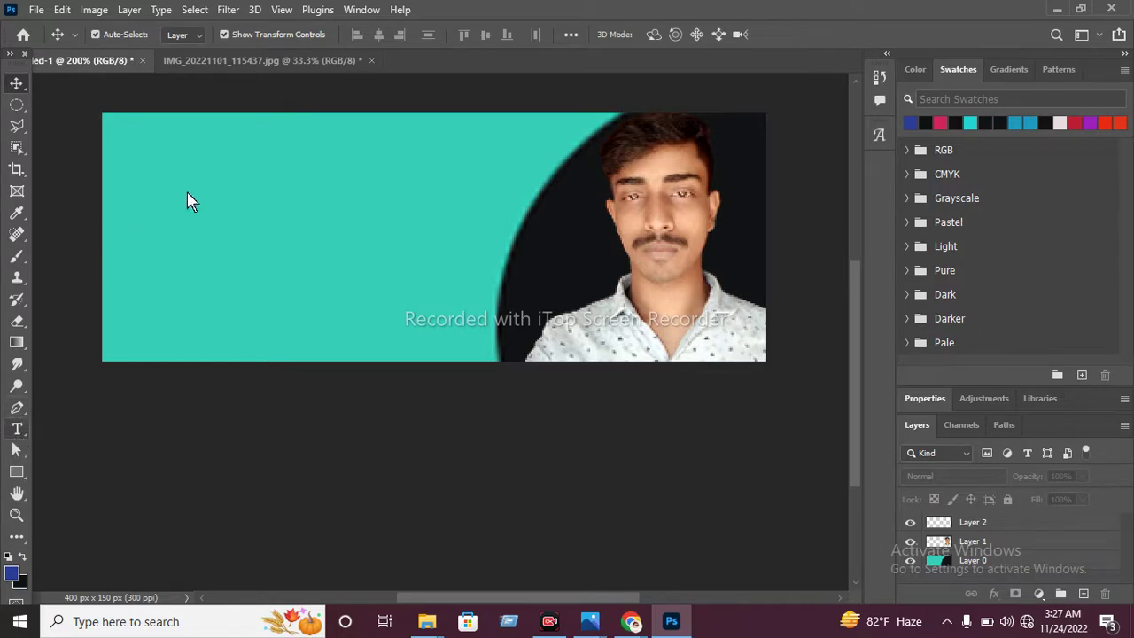
# Step: Select the Horizontal Type Tool with the Impact font
pyautogui.click(17, 429)
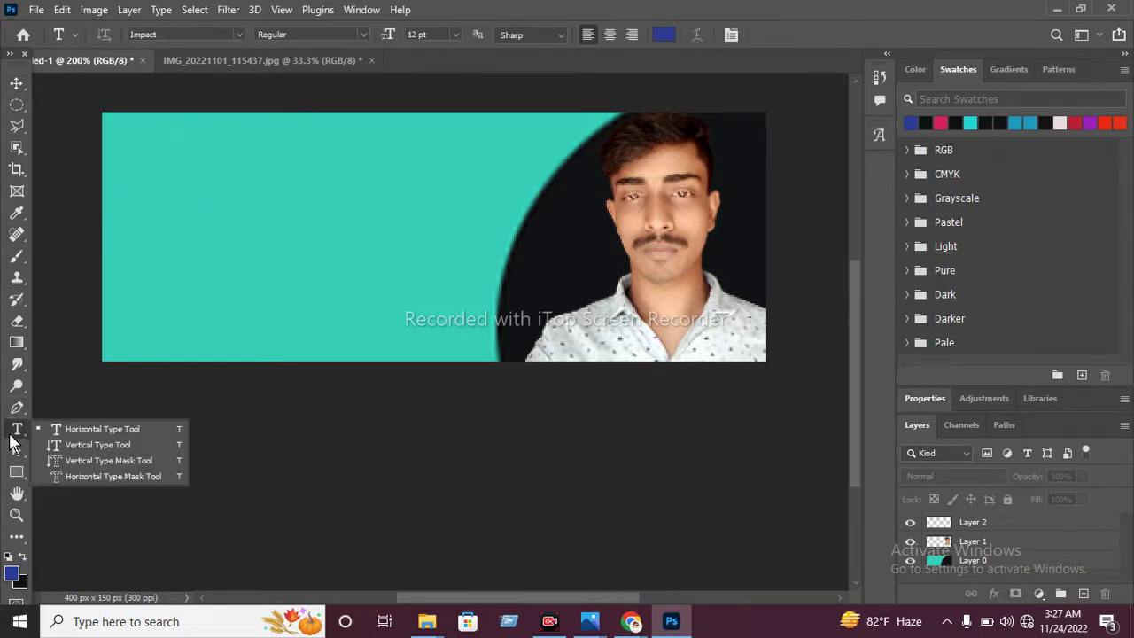
pyautogui.click(105, 432)
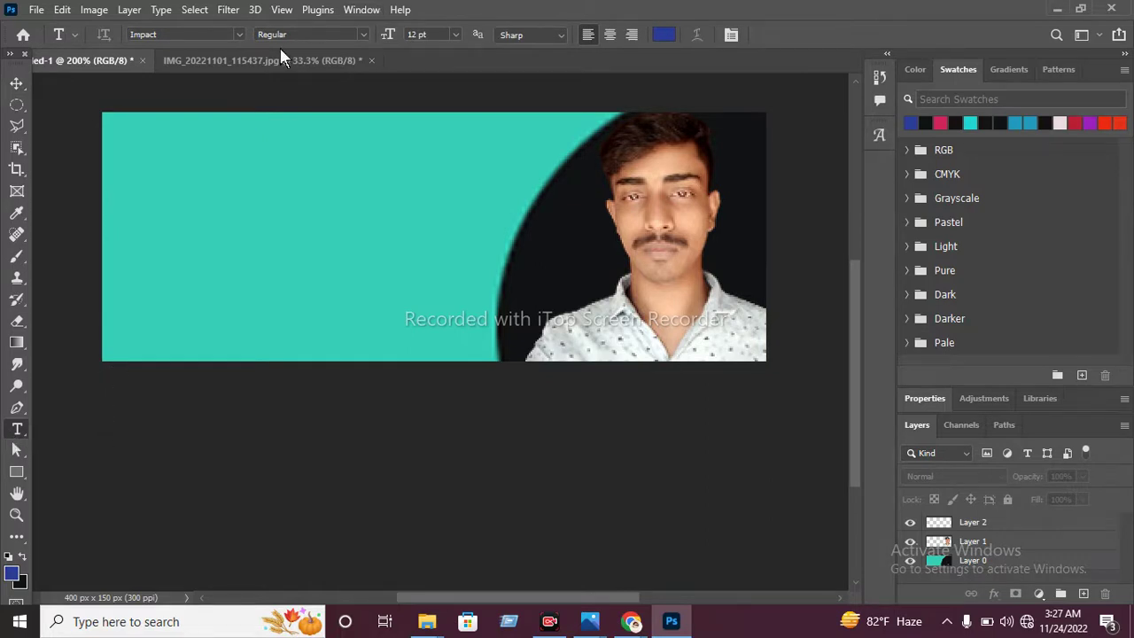
pyautogui.click(240, 34)
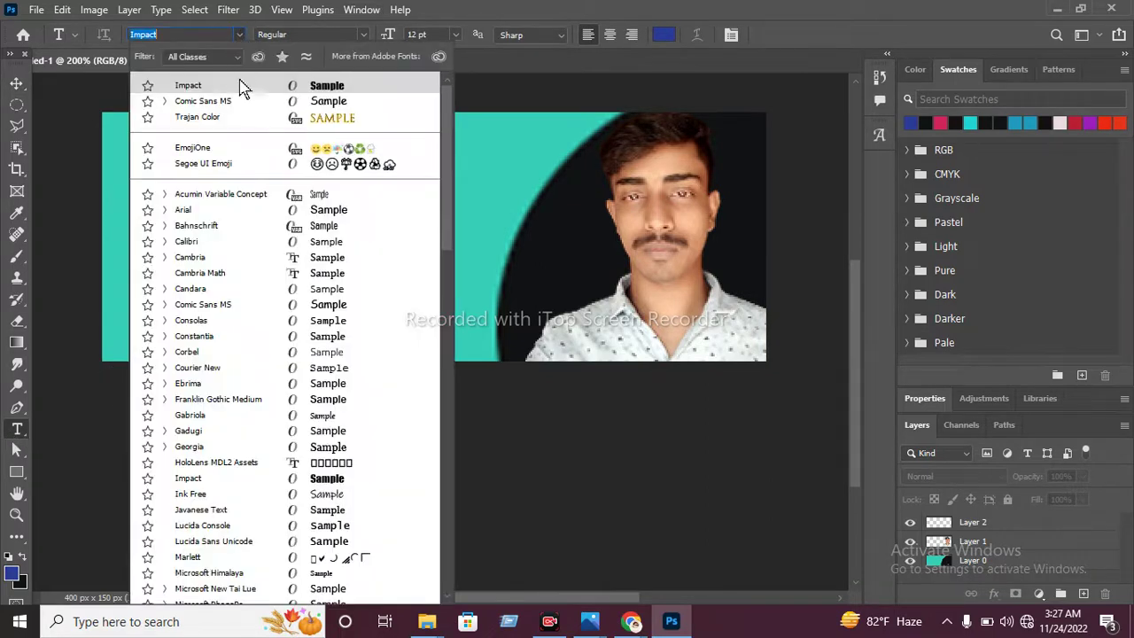
pyautogui.click(295, 86)
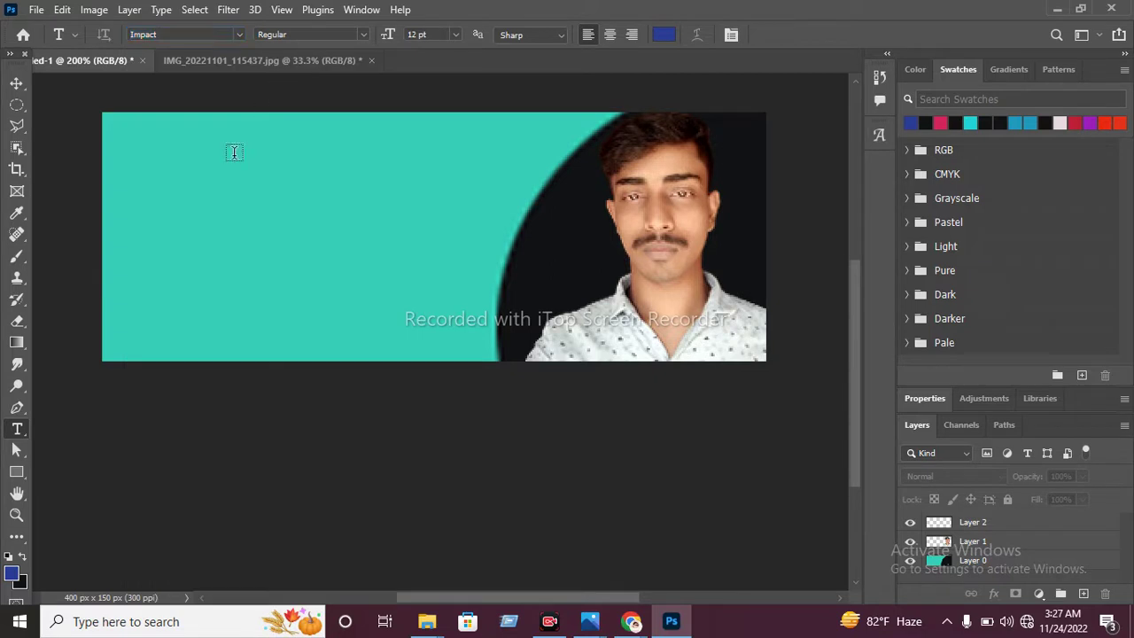
# Step: Type the two-line heading 'ADVENTURS' and 'LEARN' at the banner's top left
pyautogui.click(140, 161)
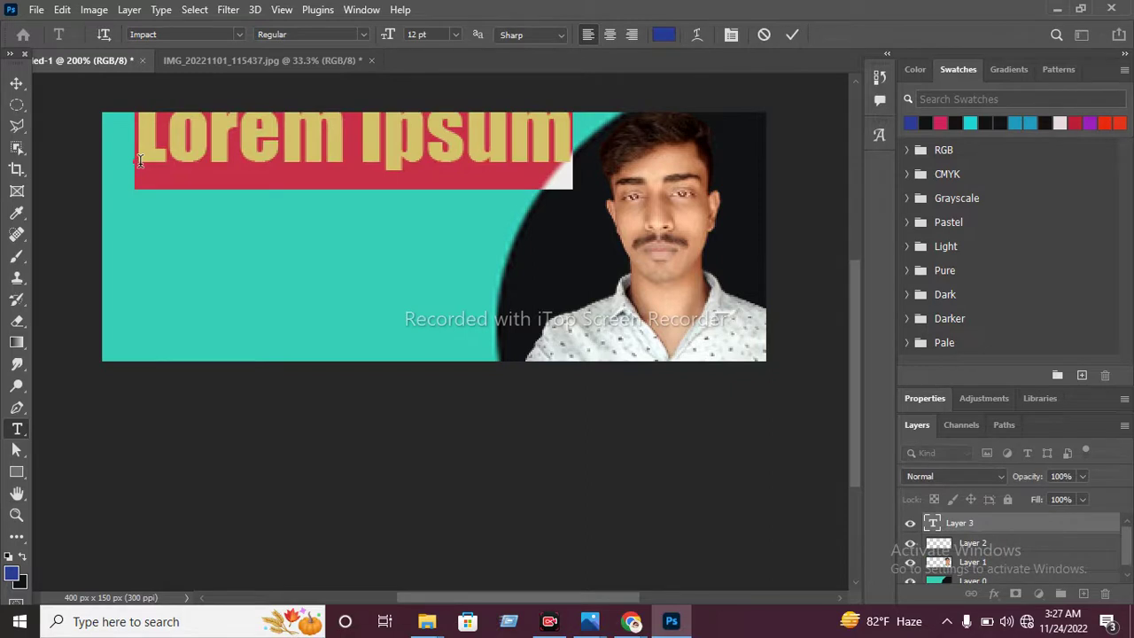
pyautogui.write('a')
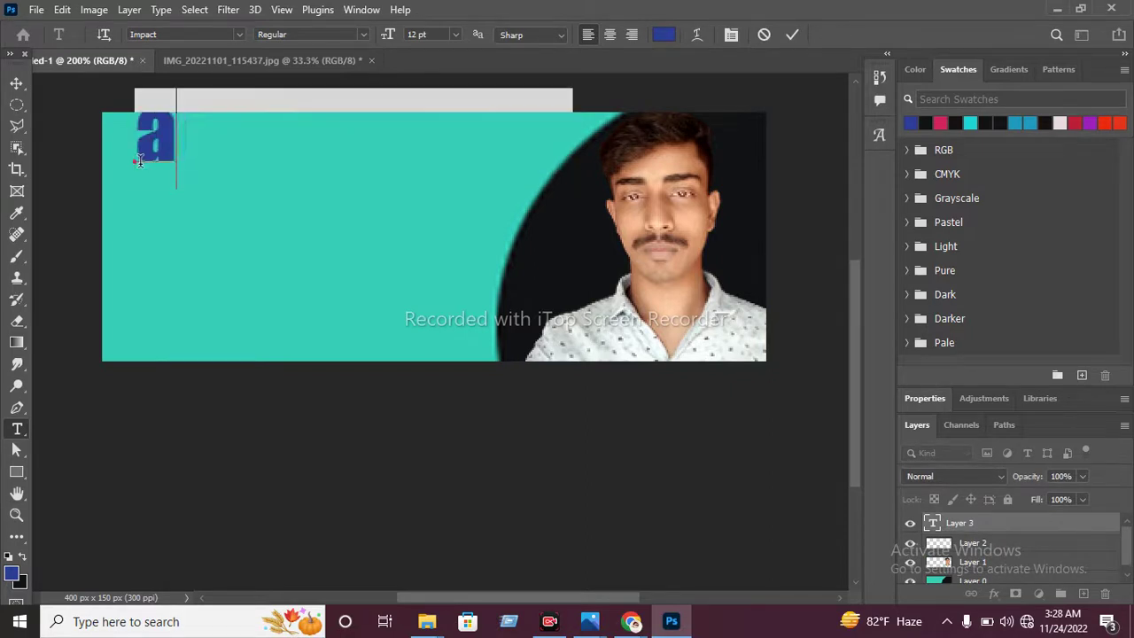
pyautogui.write('d')
pyautogui.press('BackSpace')
pyautogui.press('BackSpace')
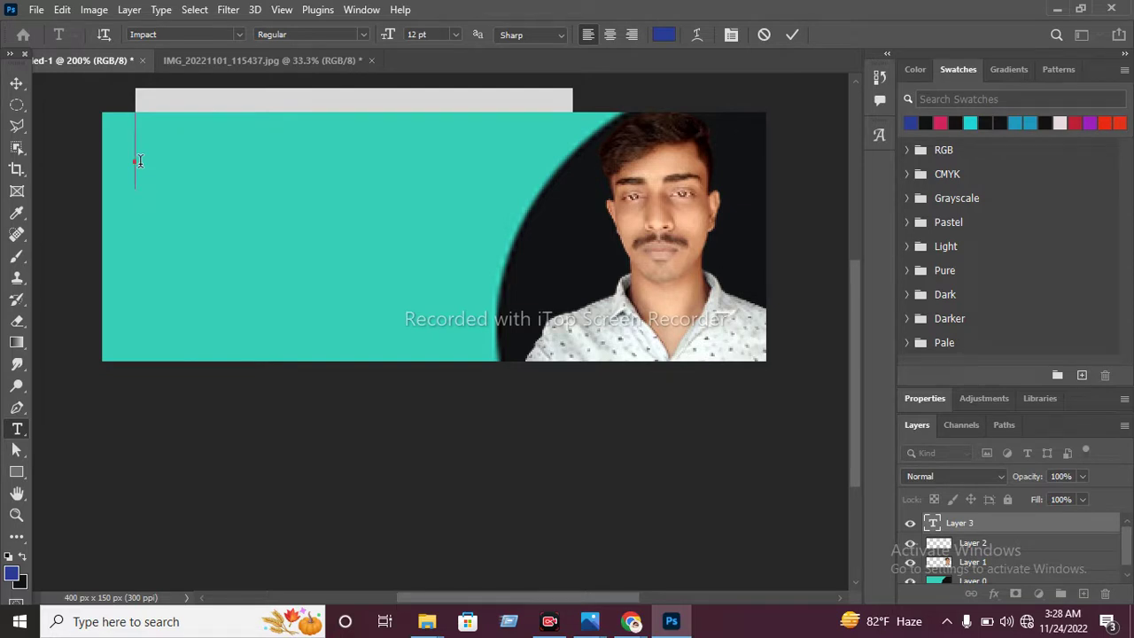
pyautogui.write('ADVE')
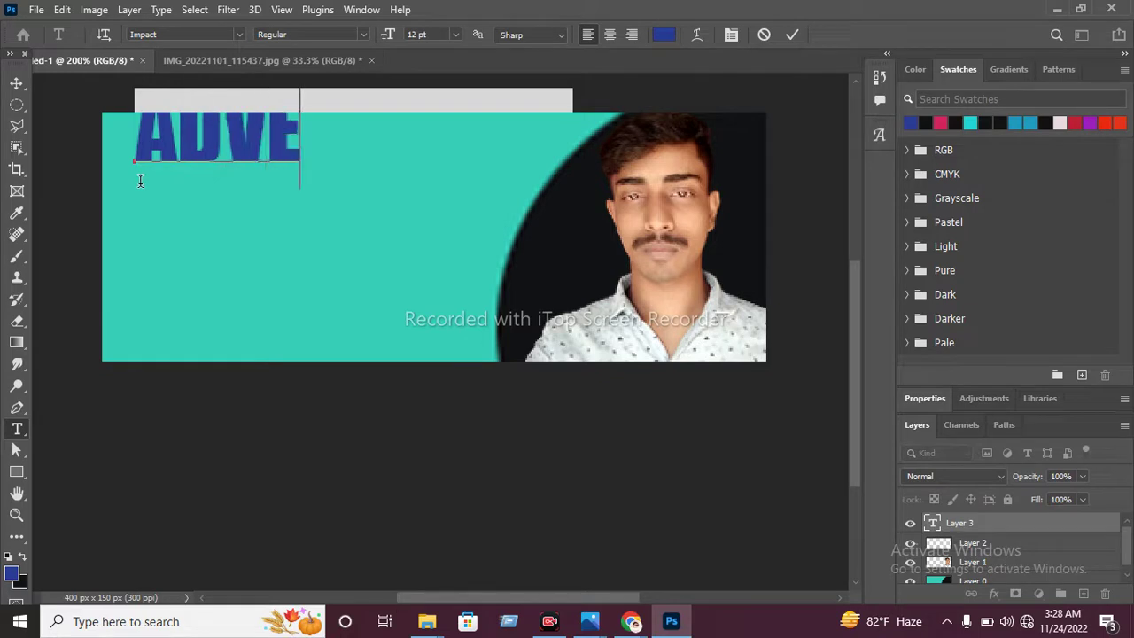
pyautogui.write('NTUR')
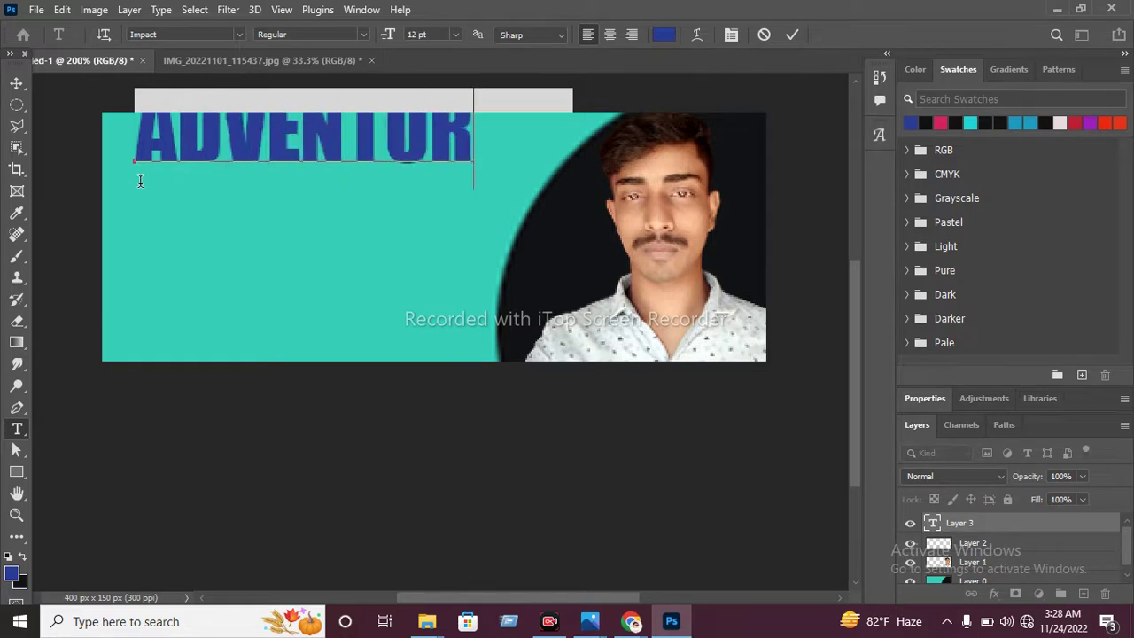
pyautogui.write('S')
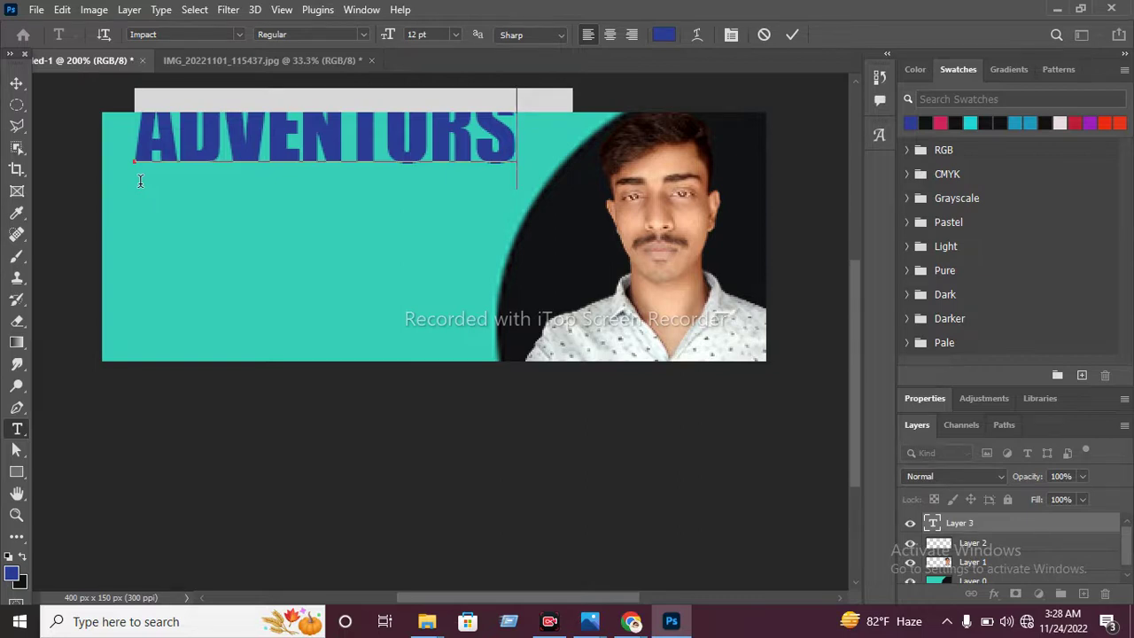
pyautogui.press('BackSpace')
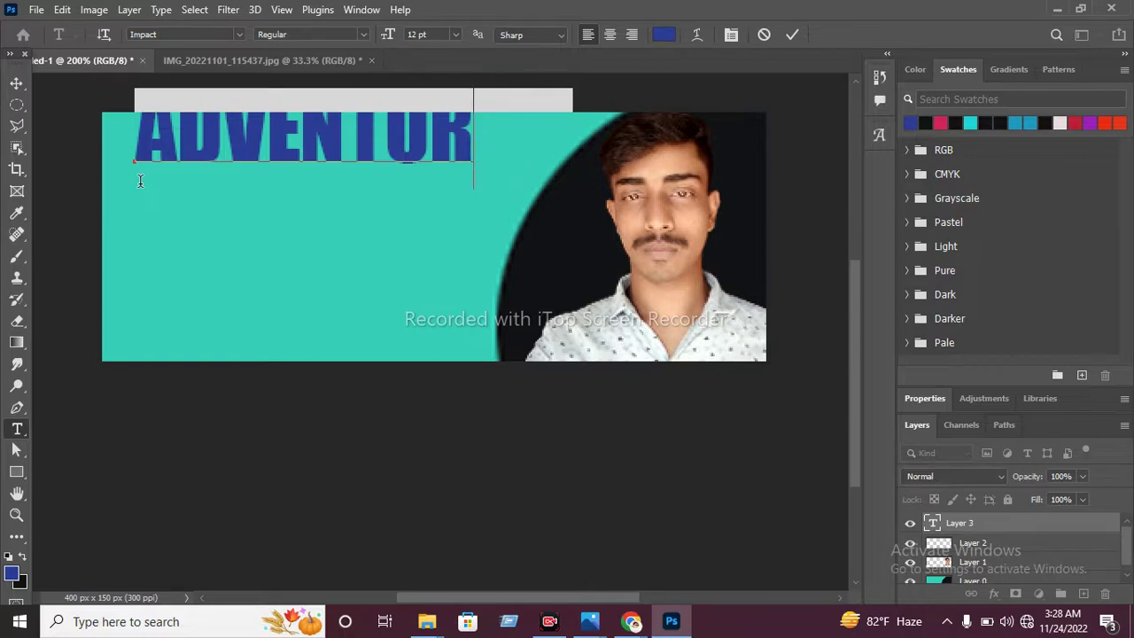
pyautogui.write('S')
pyautogui.press('Return')
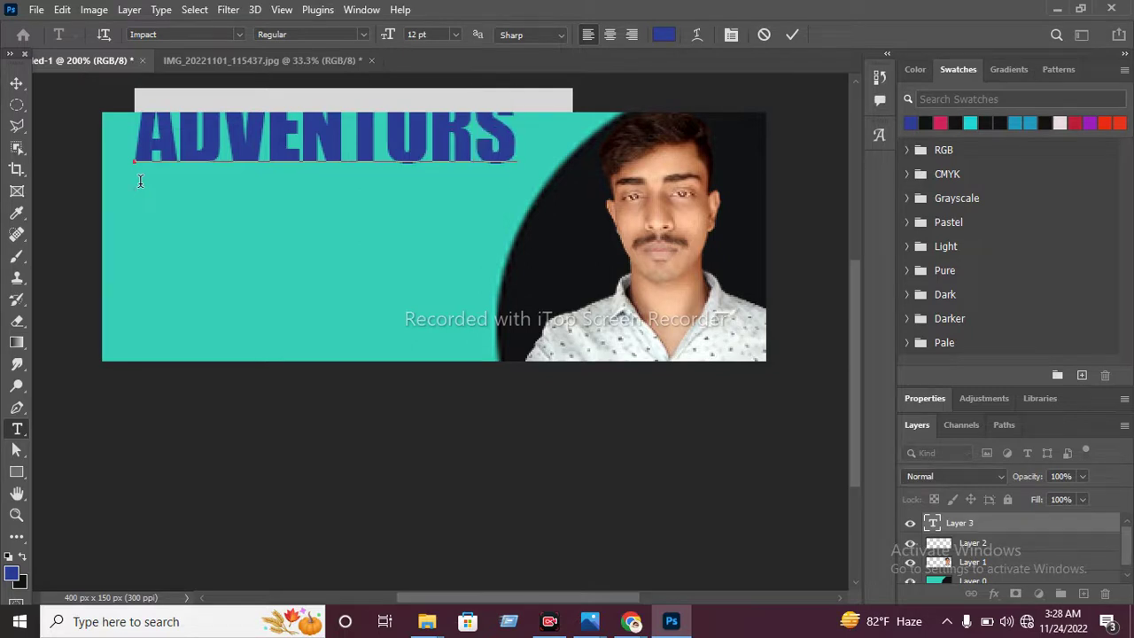
pyautogui.write('LEAR')
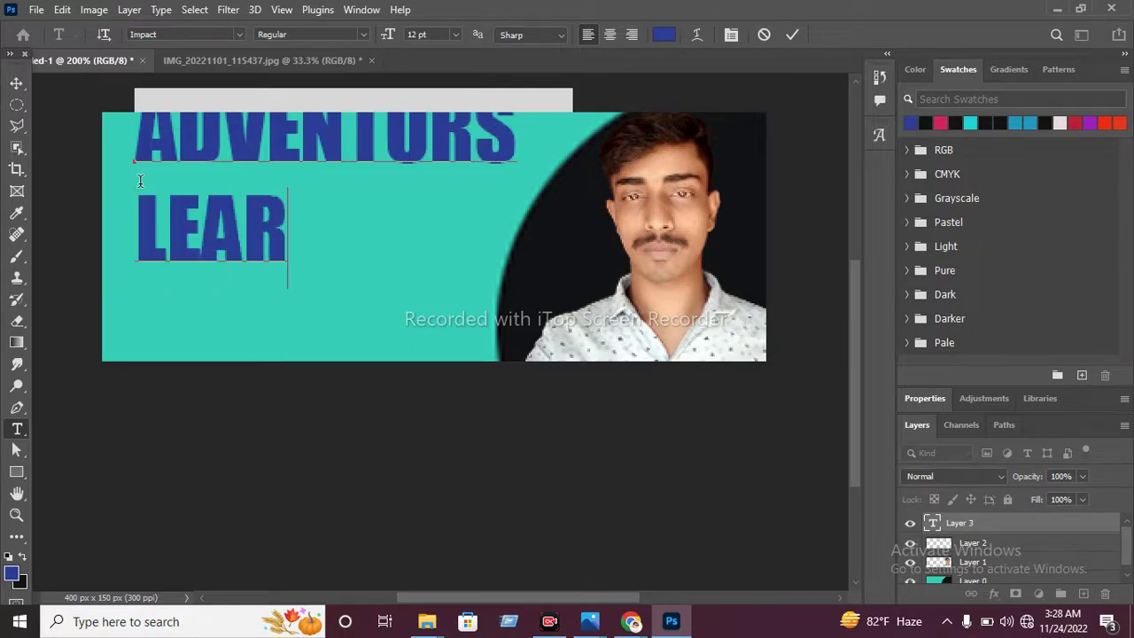
pyautogui.write('N')
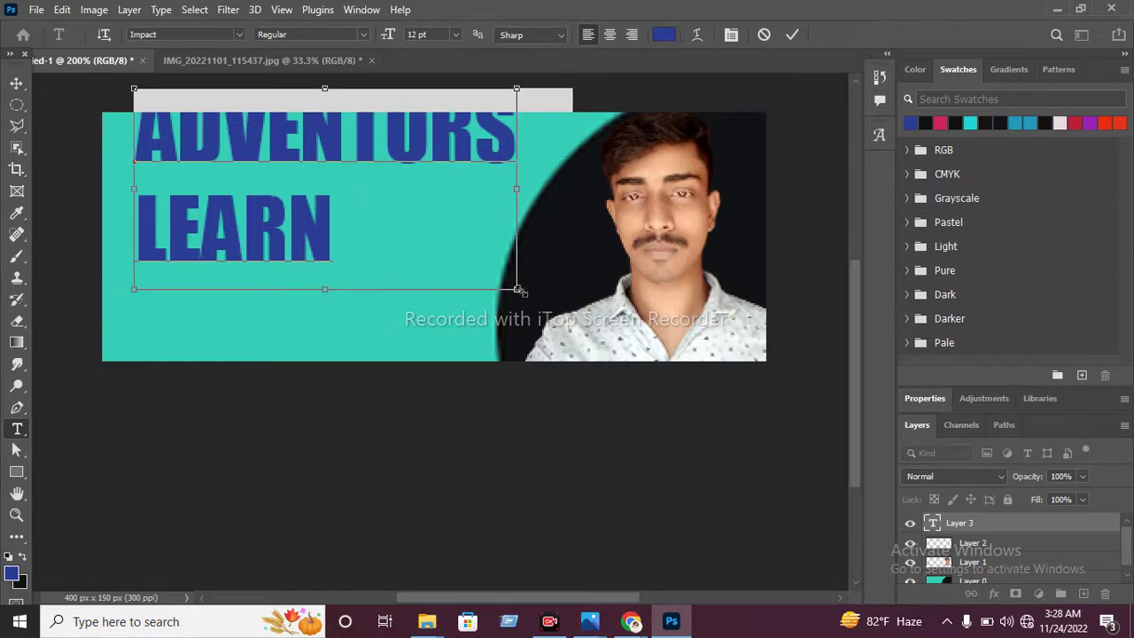
# Step: Commit the ADVENTURS LEARN heading and move it left and down on the banner
pyautogui.moveTo(506, 280); pyautogui.dragTo(467, 262)
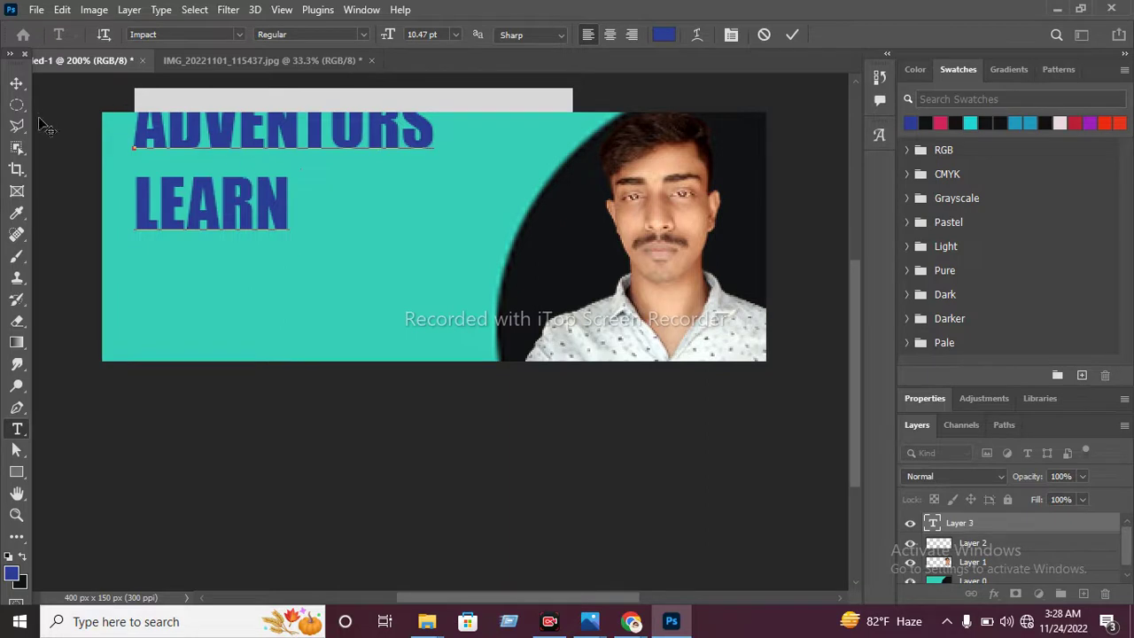
pyautogui.click(16, 84)
pyautogui.moveTo(241, 186); pyautogui.dragTo(211, 200)
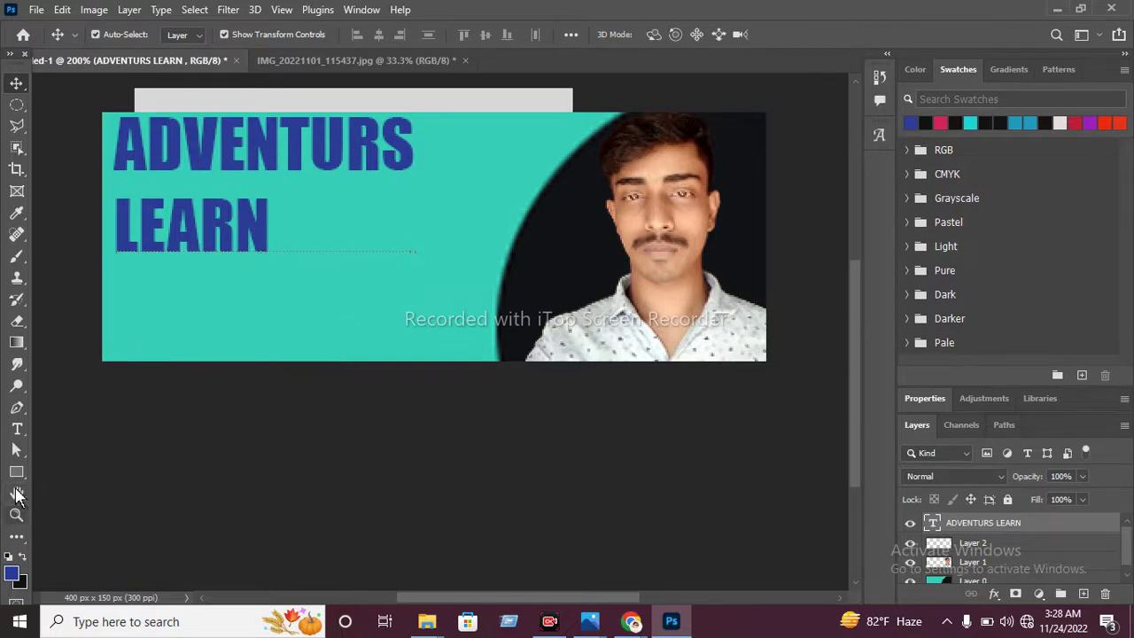
pyautogui.click(16, 429)
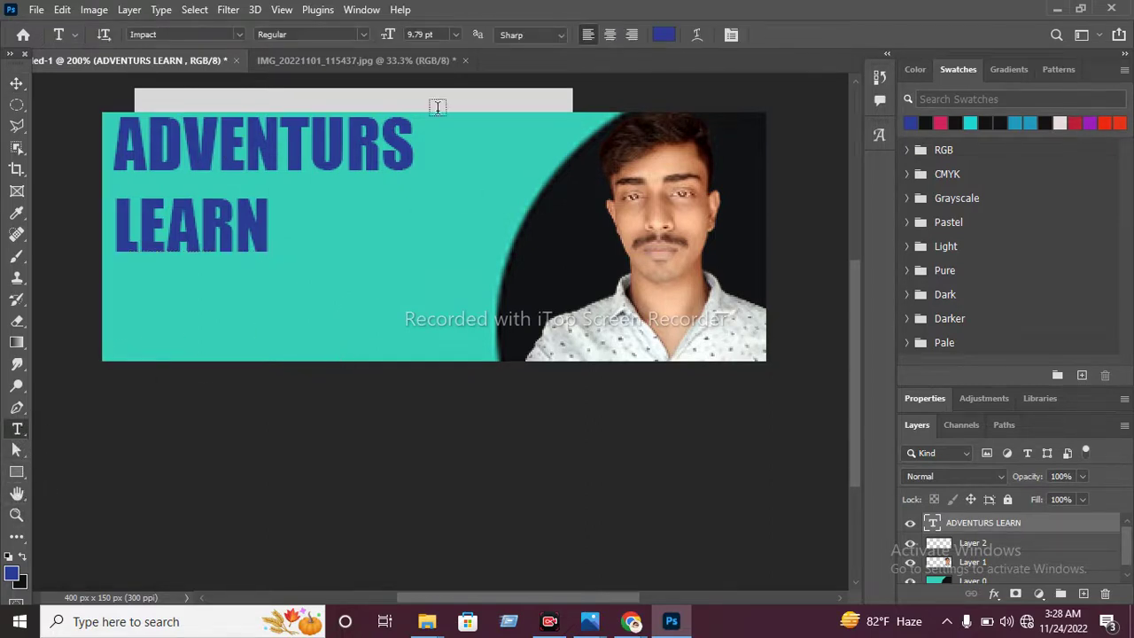
pyautogui.click(239, 34)
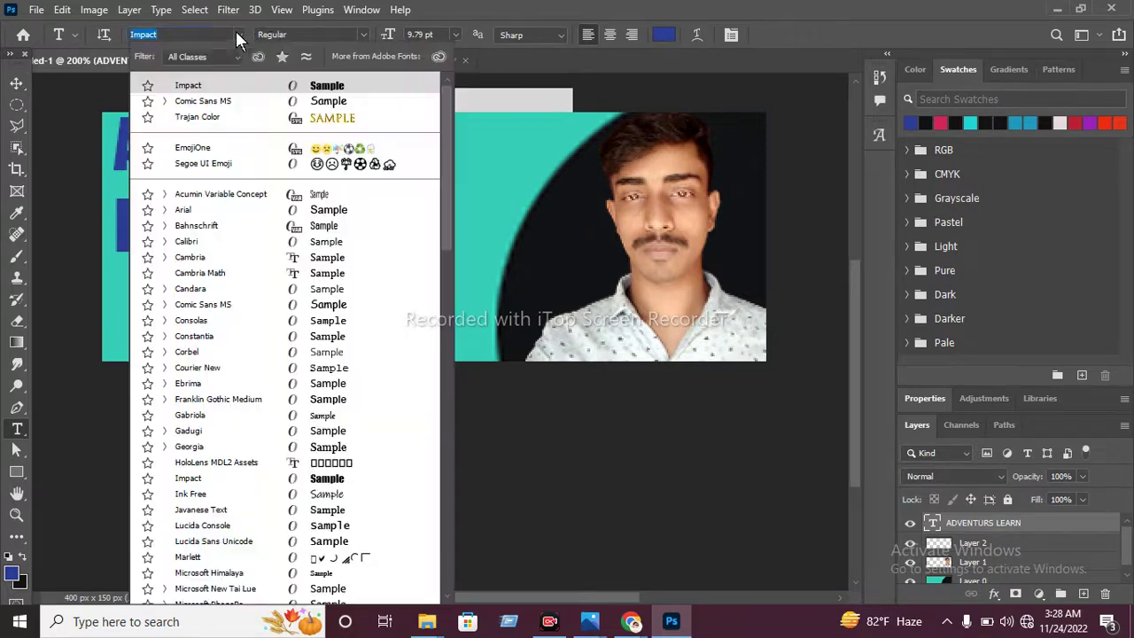
pyautogui.press('Down')
pyautogui.press('Down')
pyautogui.press('Down')
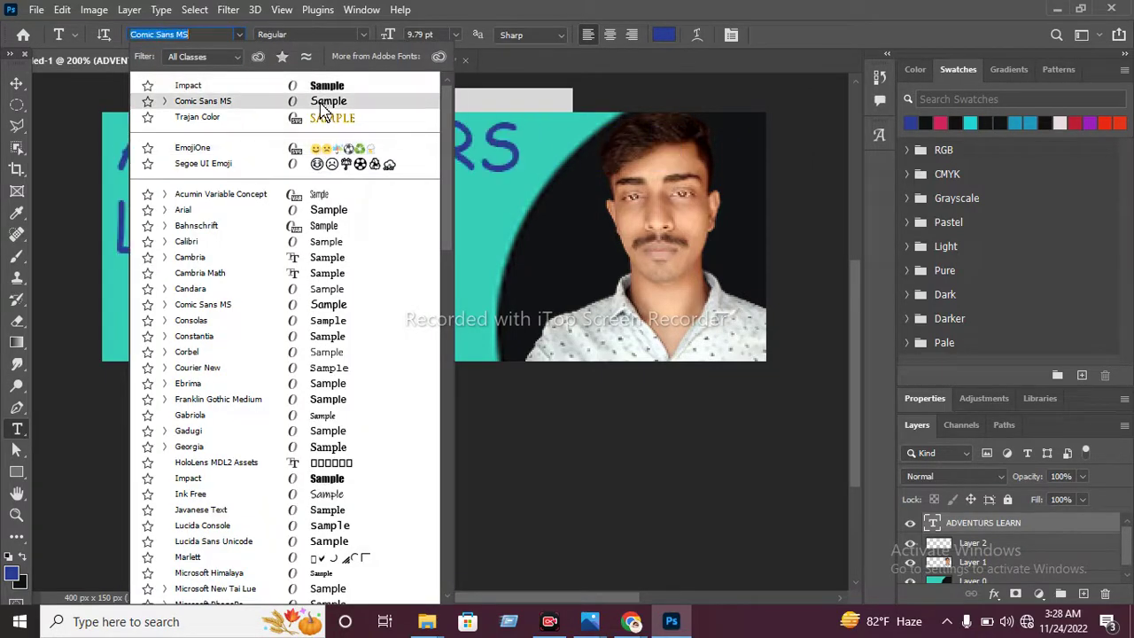
pyautogui.click(325, 87)
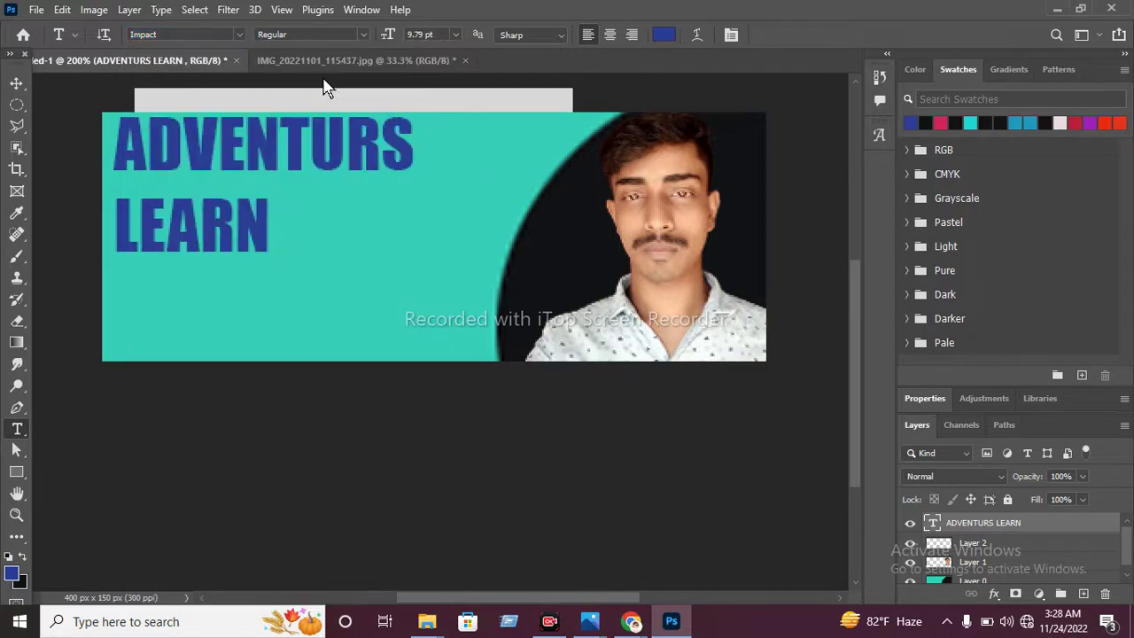
# Step: Switch the text after LEARN to Cambria Math, Regular, at 9 pt
pyautogui.click(306, 235)
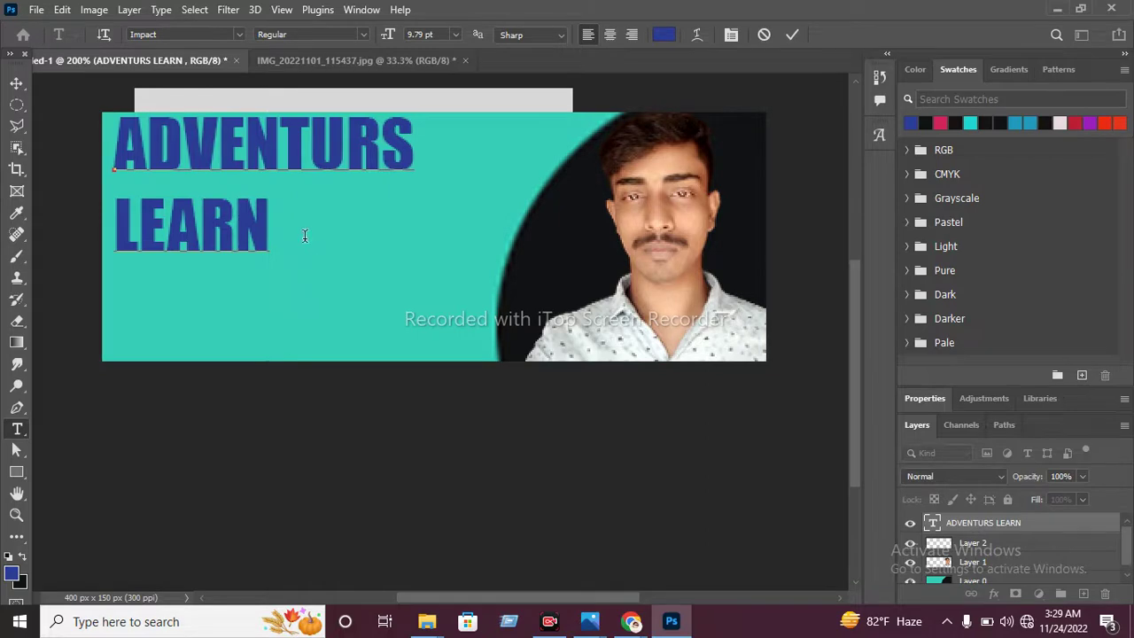
pyautogui.click(238, 34)
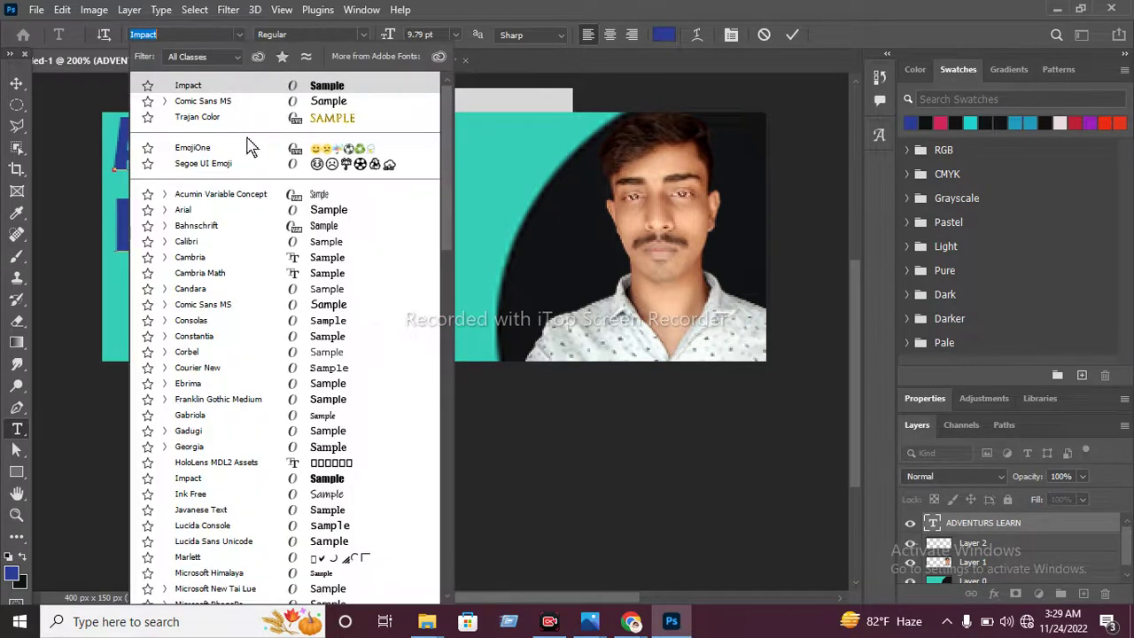
pyautogui.click(200, 273)
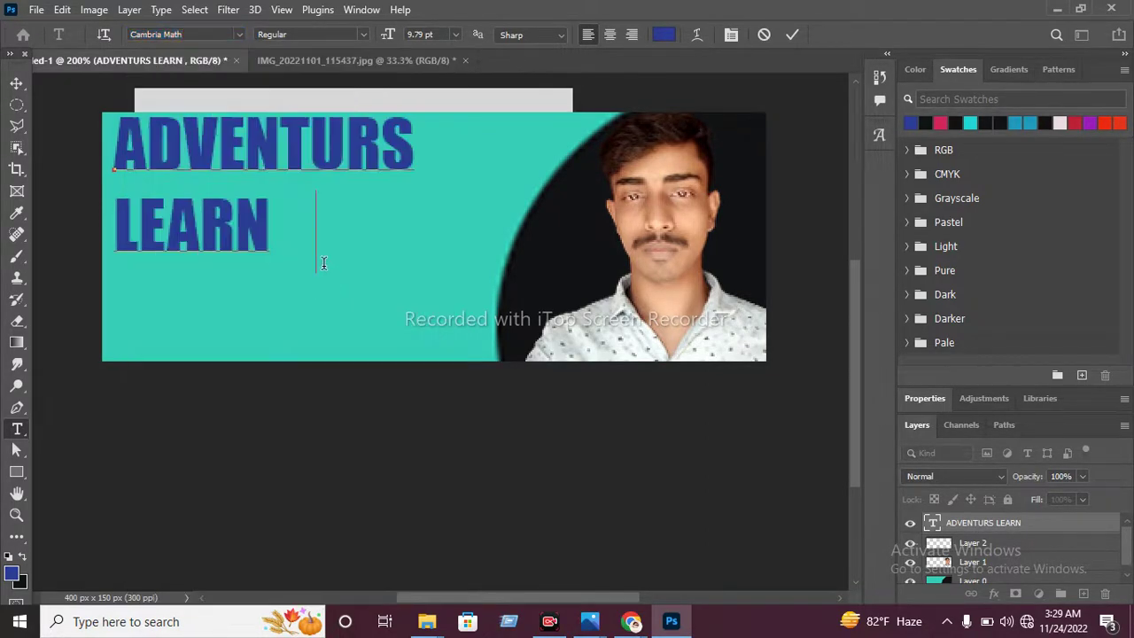
pyautogui.click(365, 36)
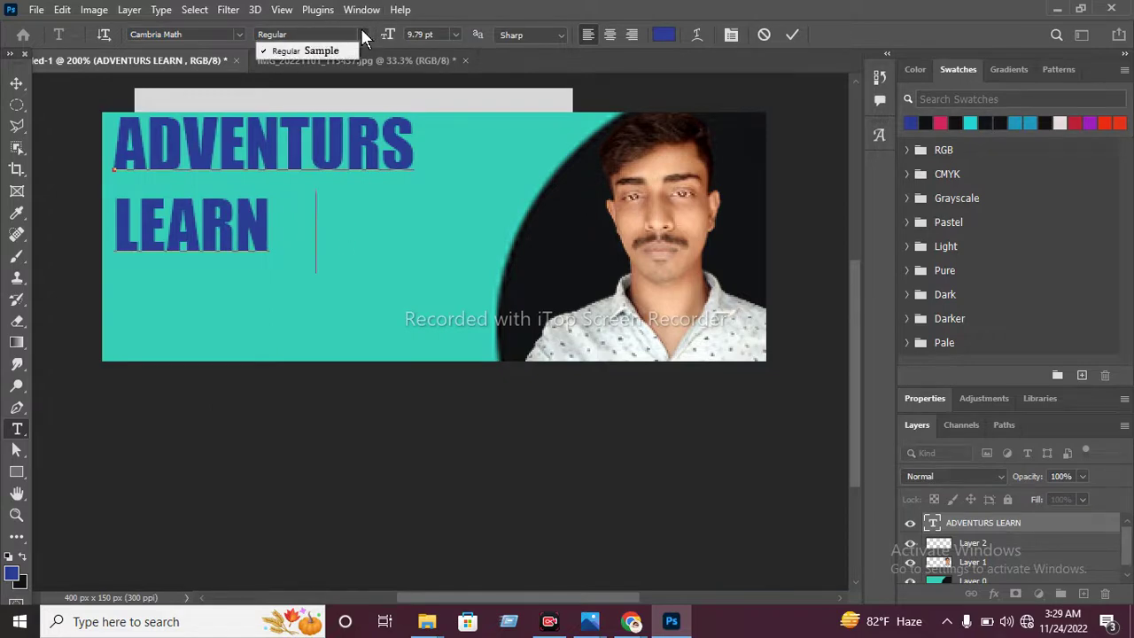
pyautogui.click(455, 36)
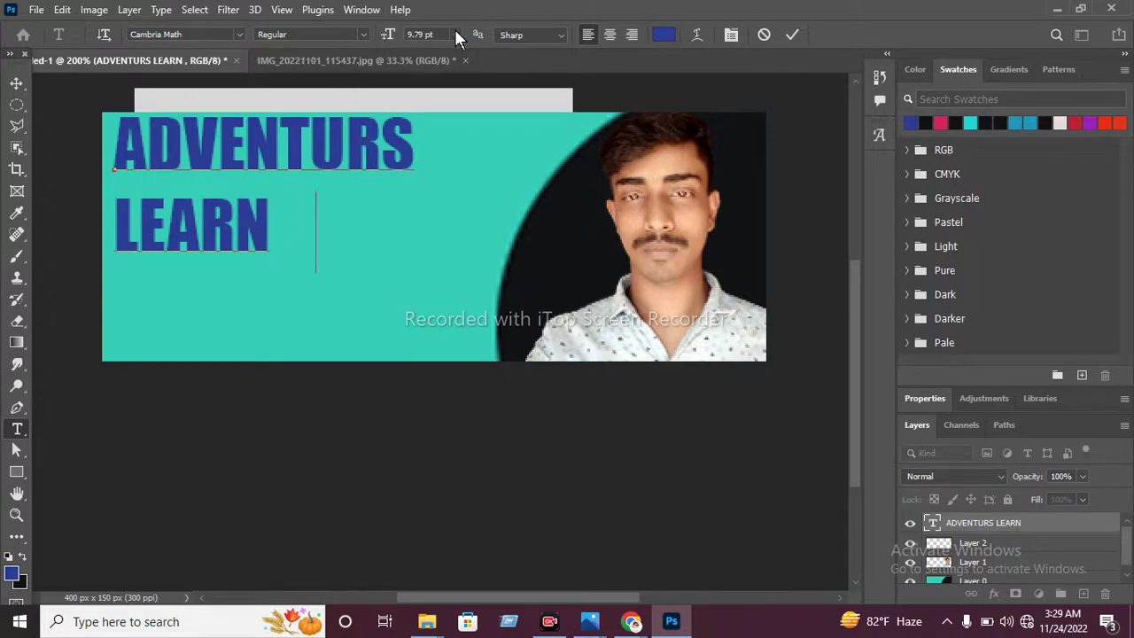
pyautogui.click(451, 30)
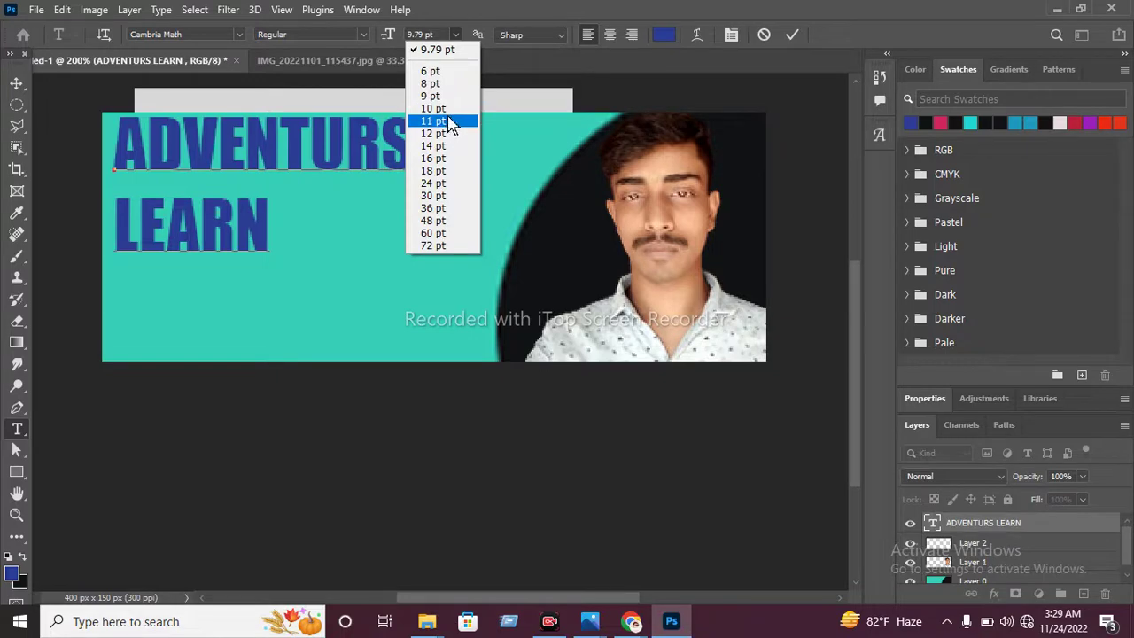
pyautogui.click(448, 96)
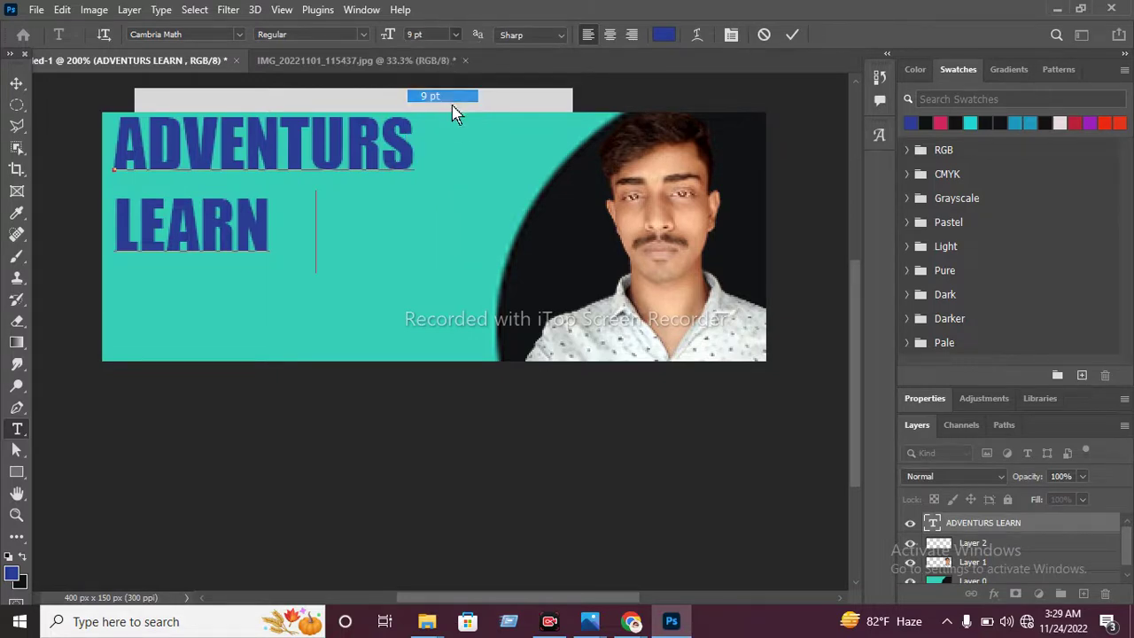
# Step: Set the text colour to magenta #942b7f and type 'WITH' plus the host's name after LEARN
pyautogui.click(658, 34)
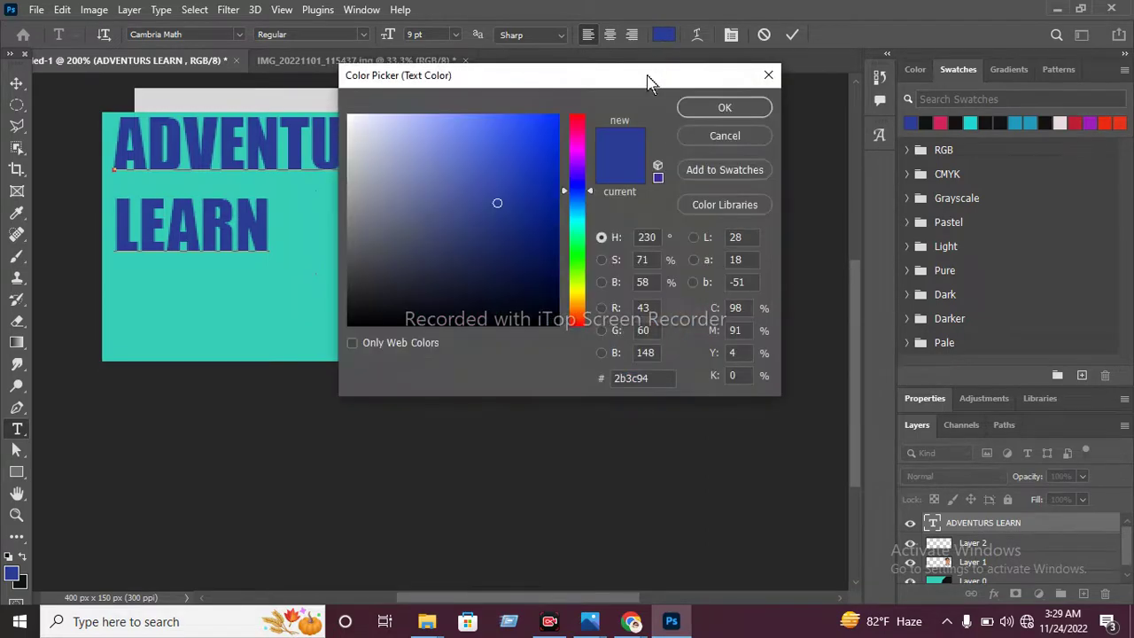
pyautogui.click(572, 286)
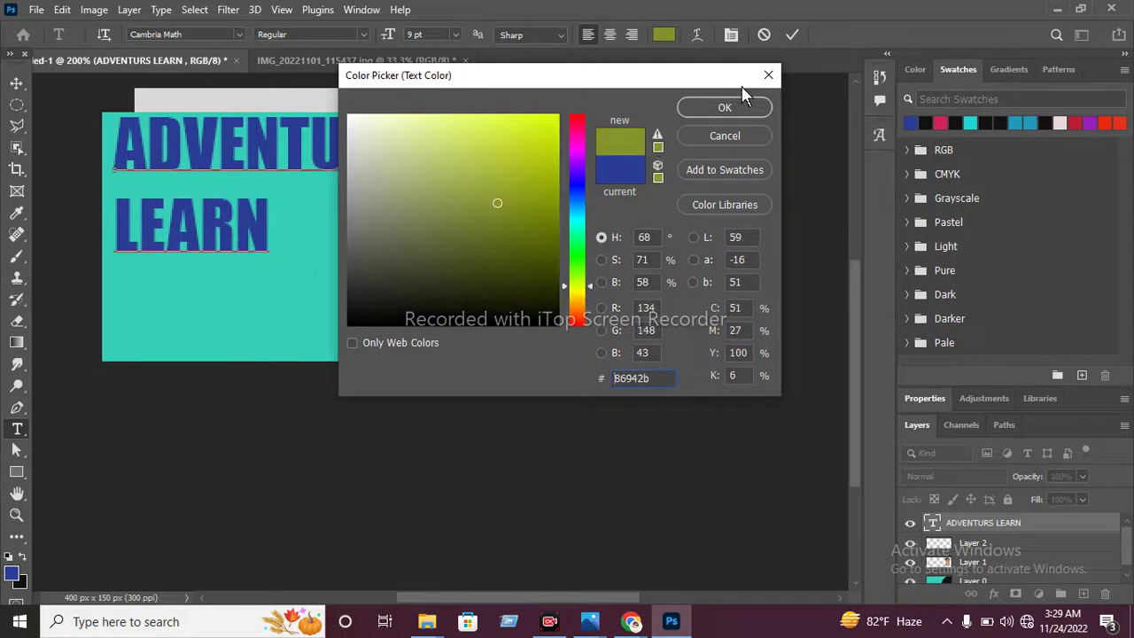
pyautogui.click(576, 142)
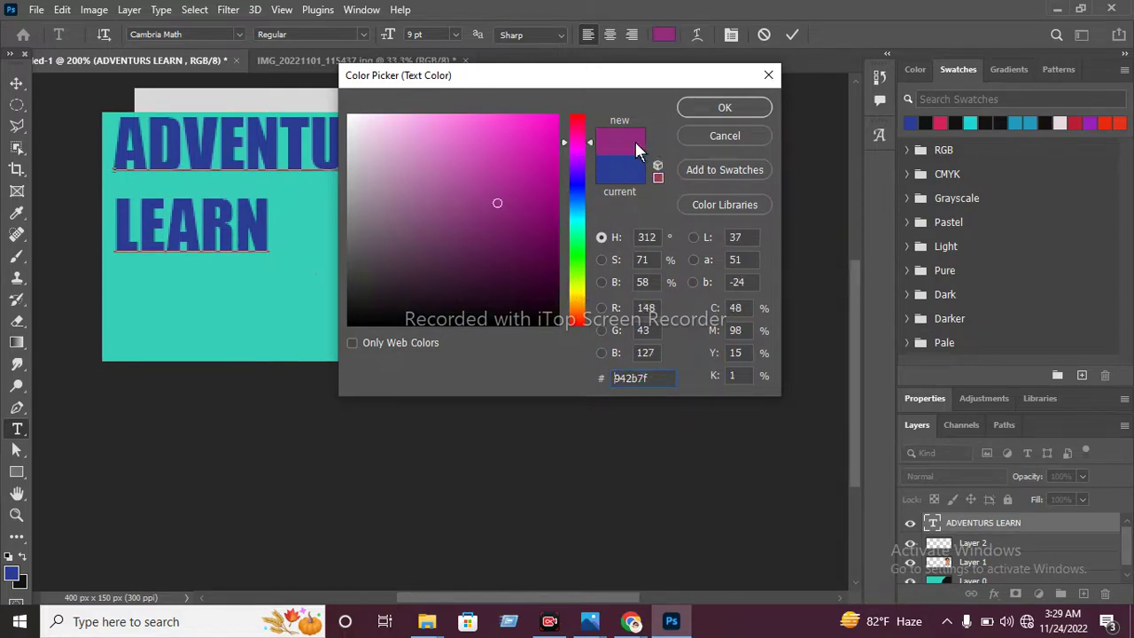
pyautogui.click(725, 107)
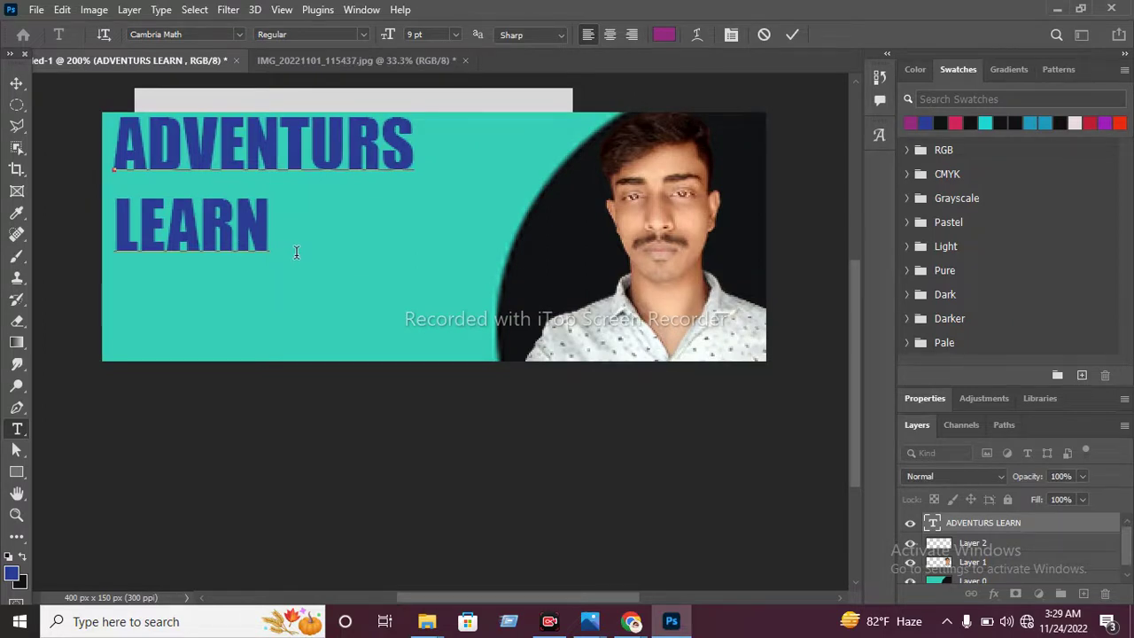
pyautogui.write('WI')
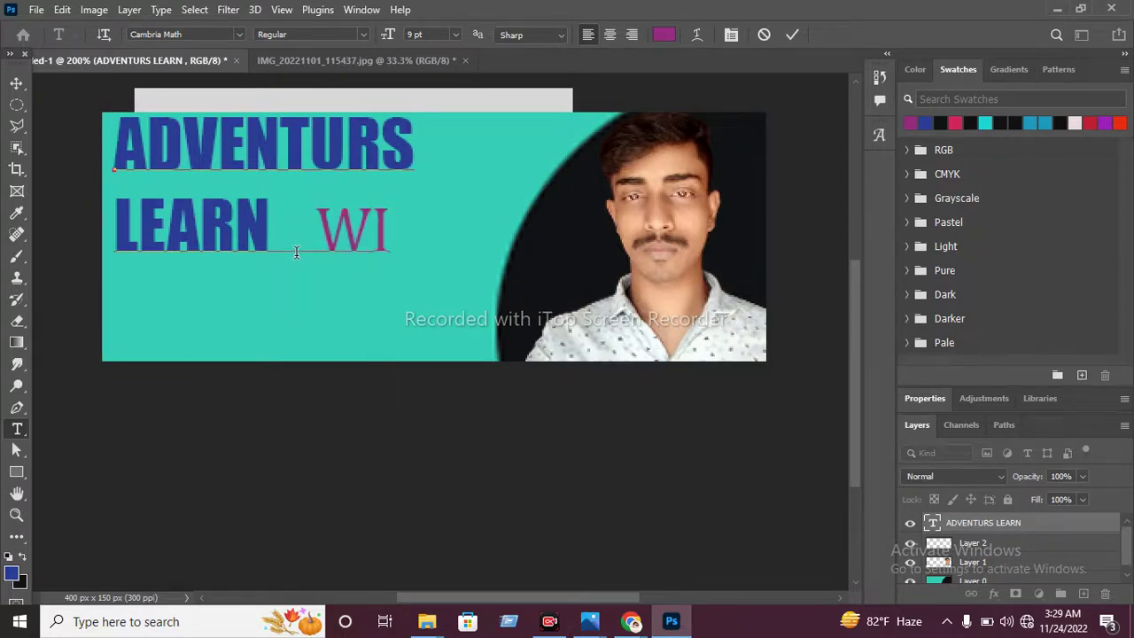
pyautogui.write('TH')
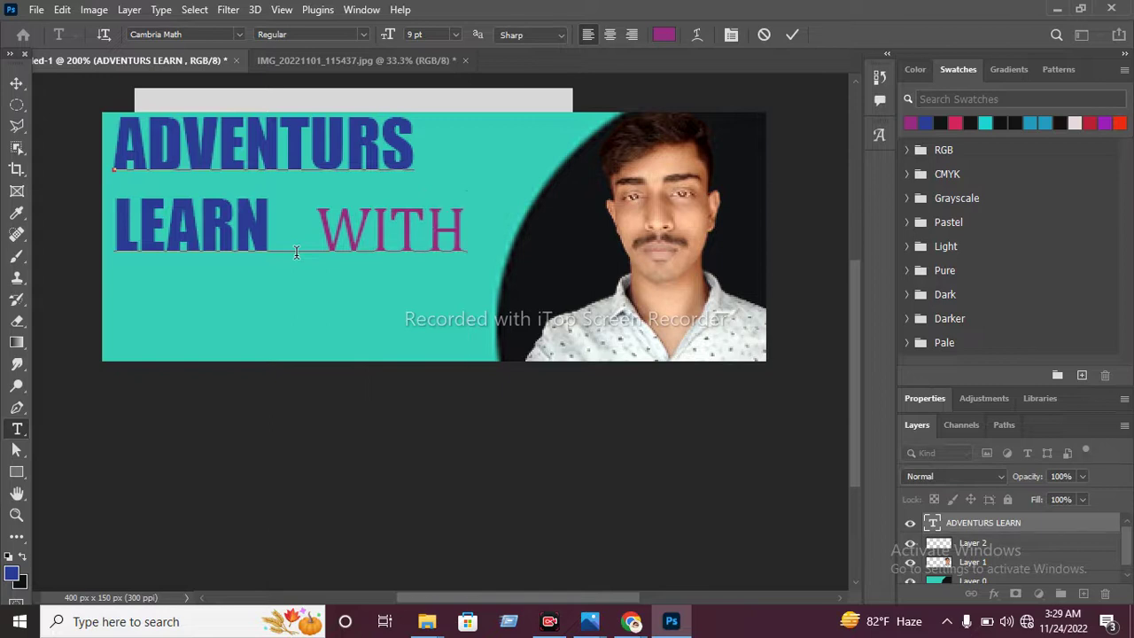
pyautogui.write(' IM')
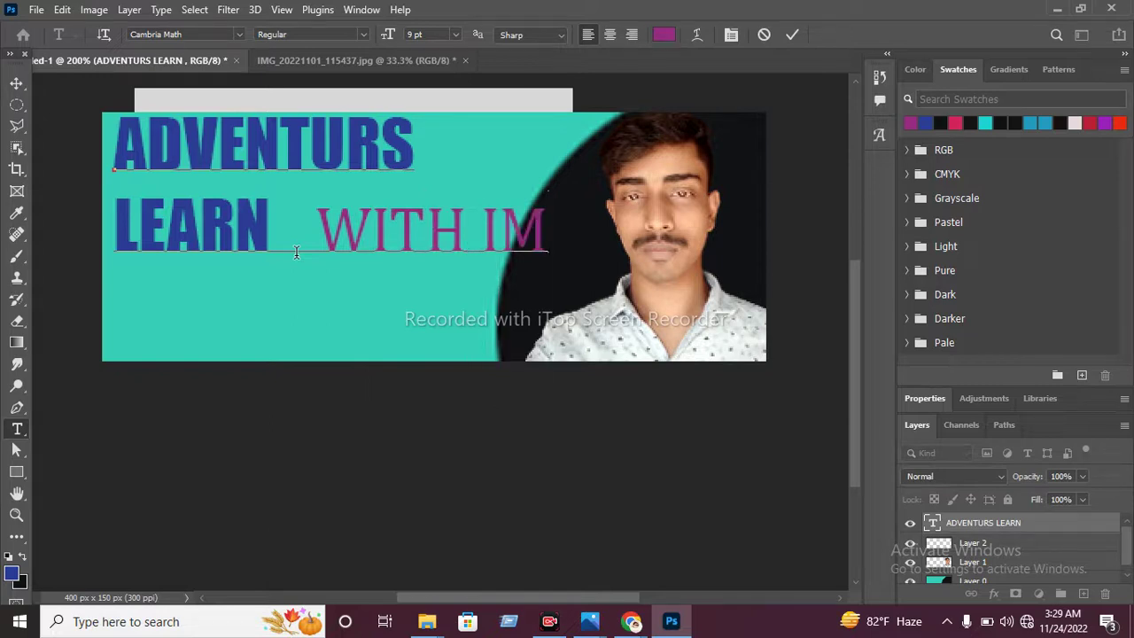
pyautogui.write('ON')
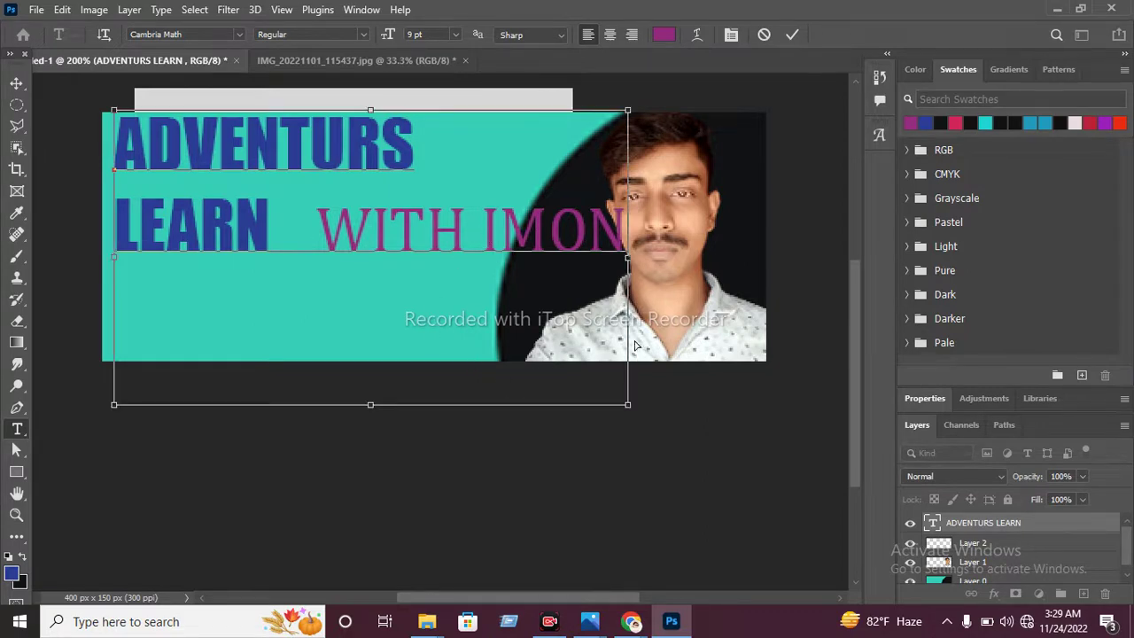
pyautogui.click(583, 246)
# Step: Widen the heading's text box toward the banner's right edge and commit the text
pyautogui.moveTo(627, 415)
pyautogui.mouseDown()
pyautogui.moveTo(562, 330)
pyautogui.moveTo(530, 318)
pyautogui.moveTo(537, 355)
pyautogui.moveTo(521, 329)
pyautogui.moveTo(592, 381)
pyautogui.moveTo(676, 360)
pyautogui.moveTo(692, 378)
pyautogui.moveTo(744, 387)
pyautogui.moveTo(745, 425)
pyautogui.moveTo(770, 443)
pyautogui.moveTo(755, 445)
pyautogui.mouseUp()
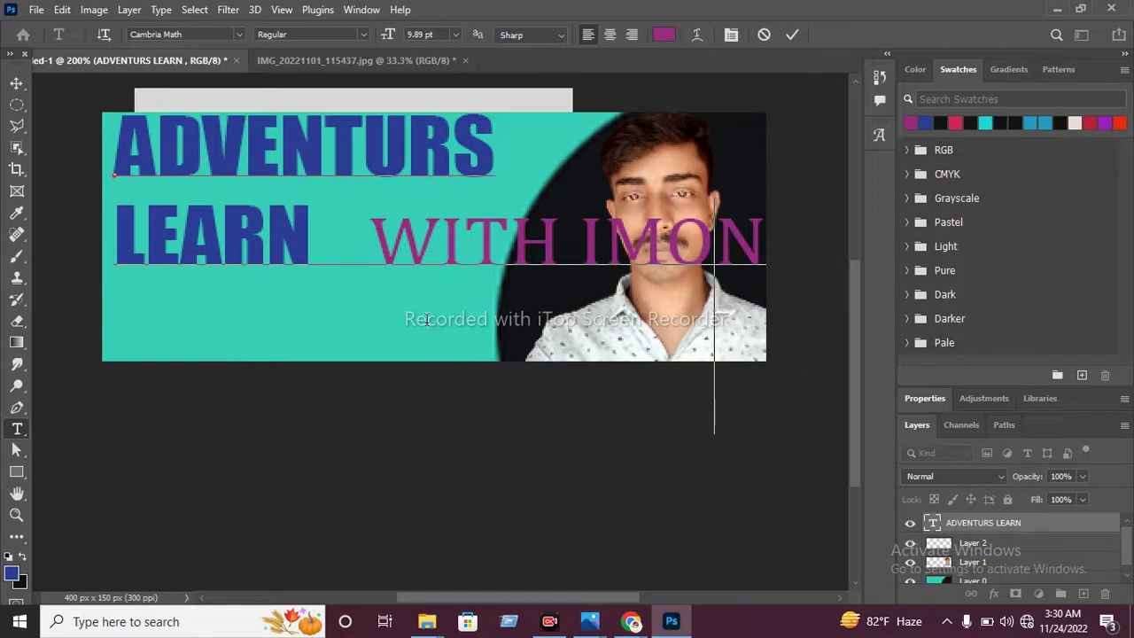
pyautogui.press('Left')
pyautogui.press('Left')
pyautogui.press('Left')
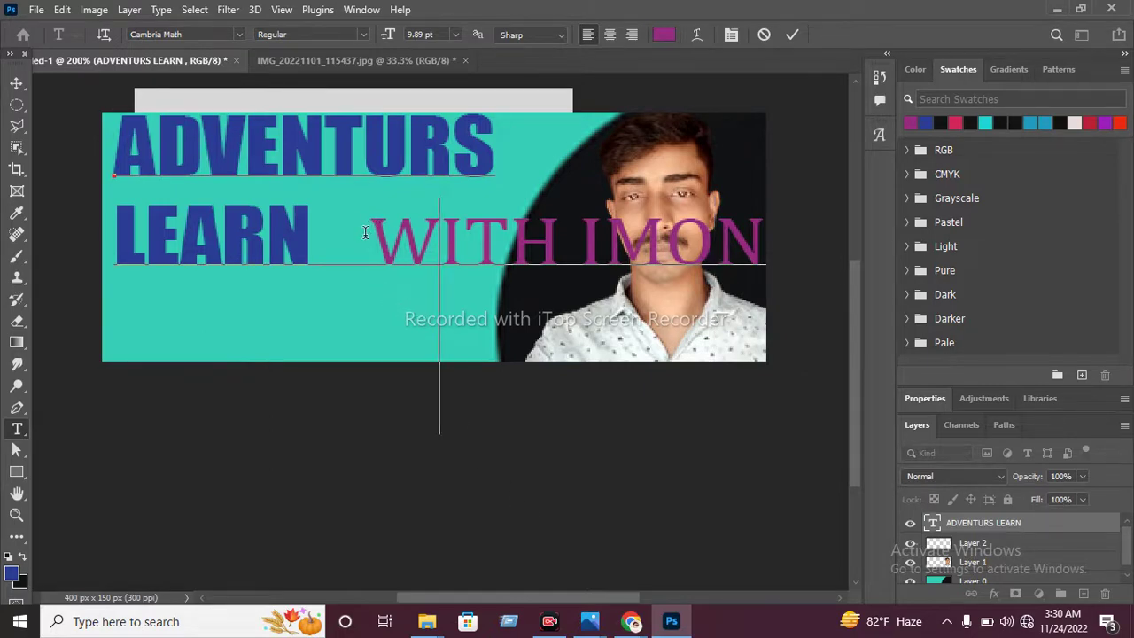
pyautogui.click(364, 233)
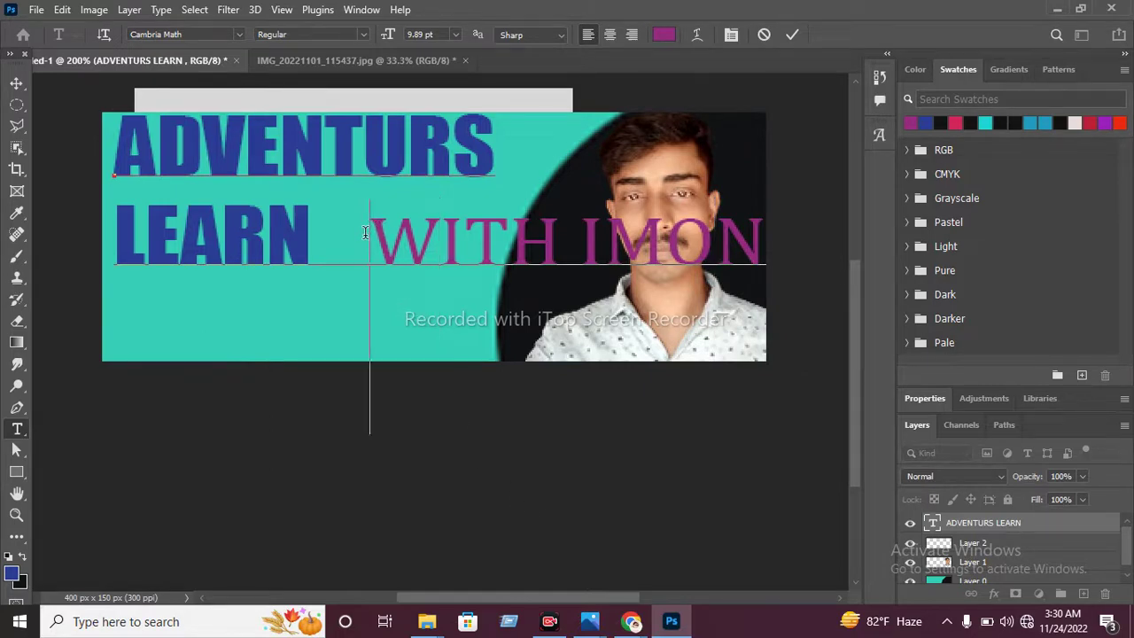
pyautogui.click(793, 35)
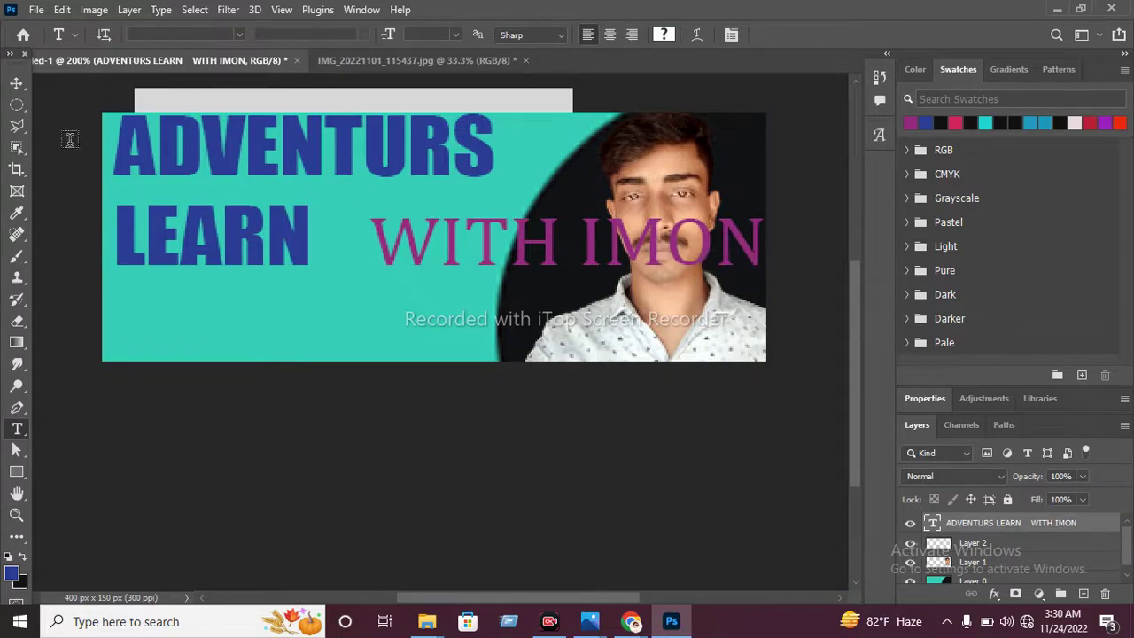
# Step: Cancel the accidental text edit and nudge the heading a few pixels down-left with the Move tool
pyautogui.click(17, 83)
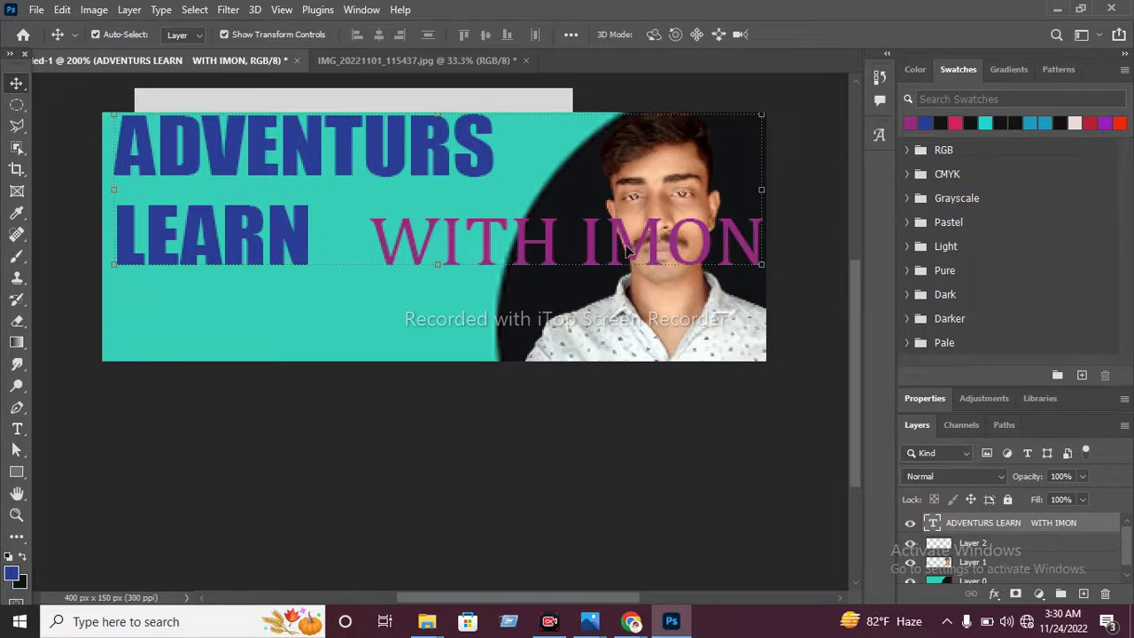
pyautogui.click(405, 325)
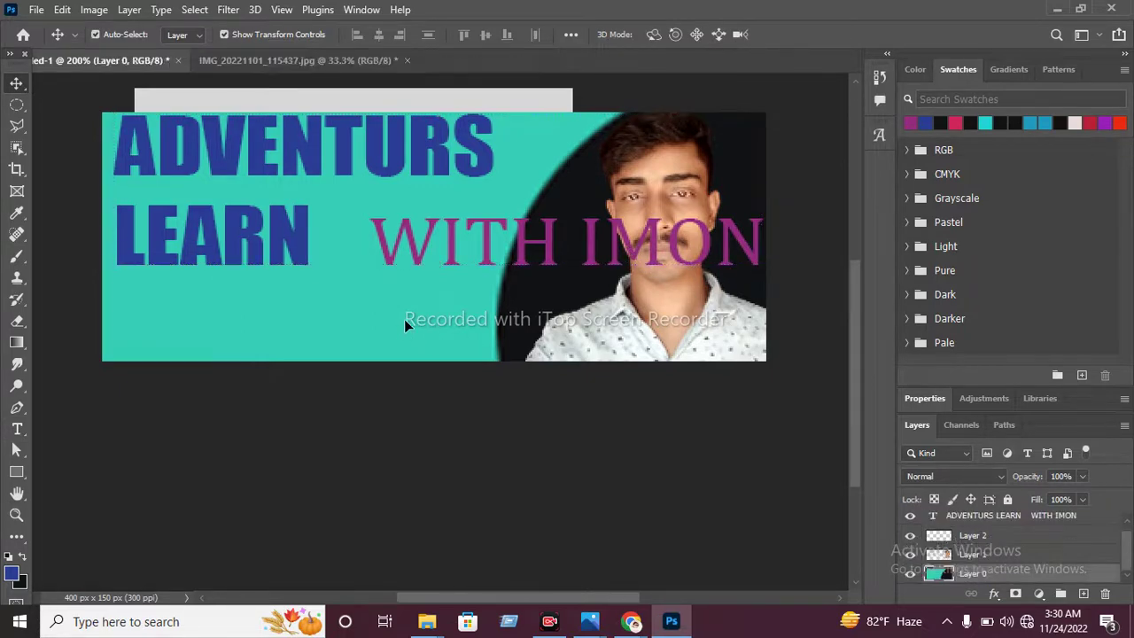
pyautogui.doubleClick(557, 237)
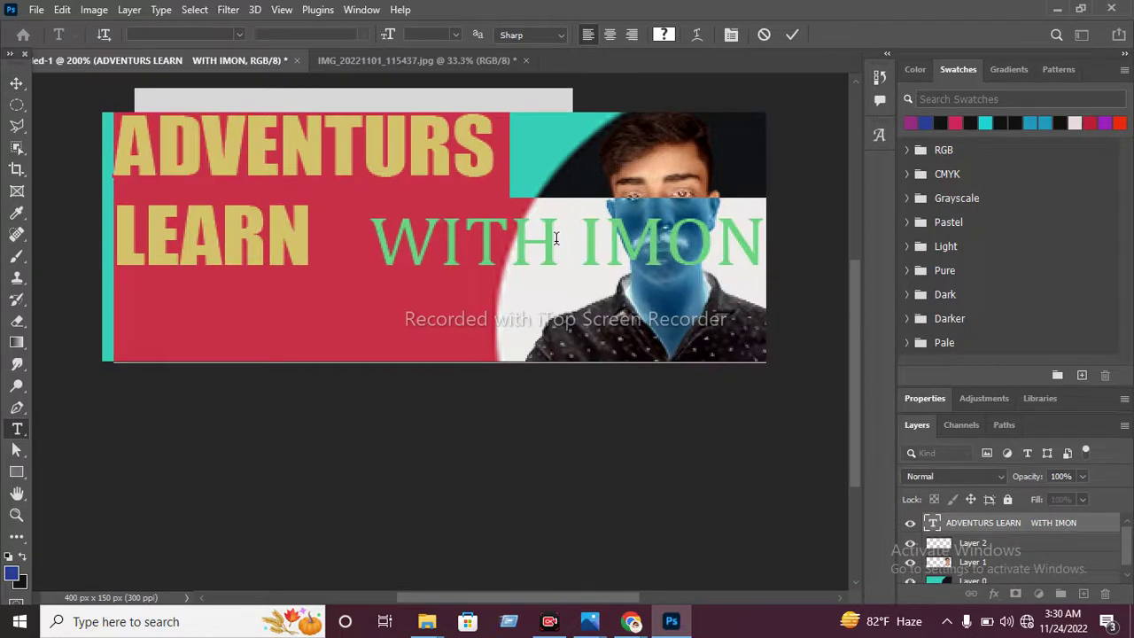
pyautogui.click(569, 190)
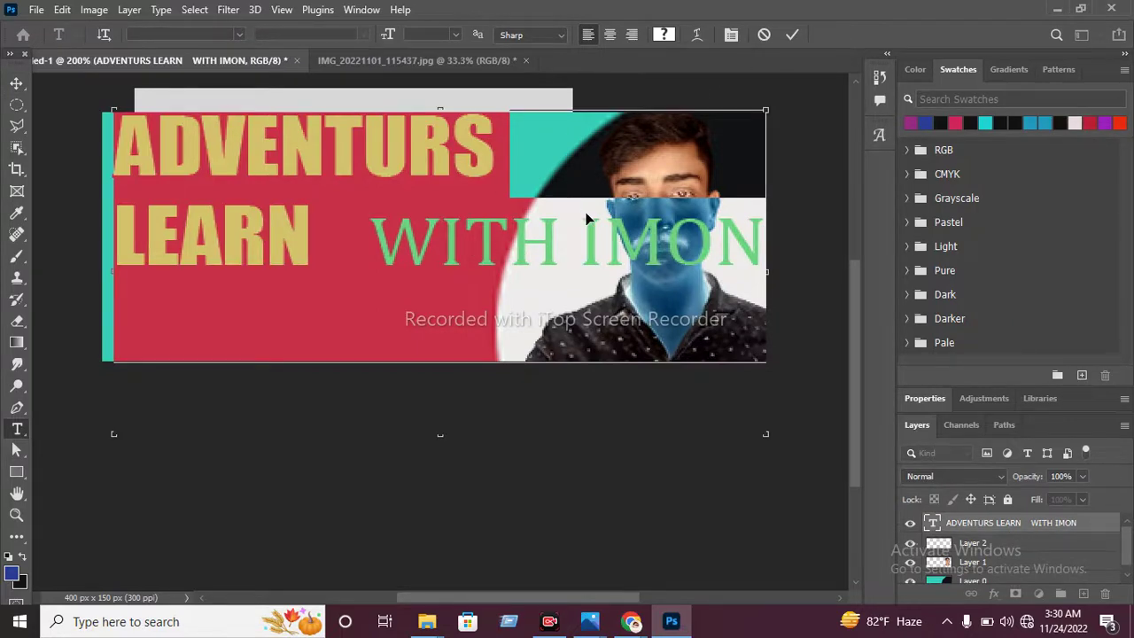
pyautogui.click(767, 35)
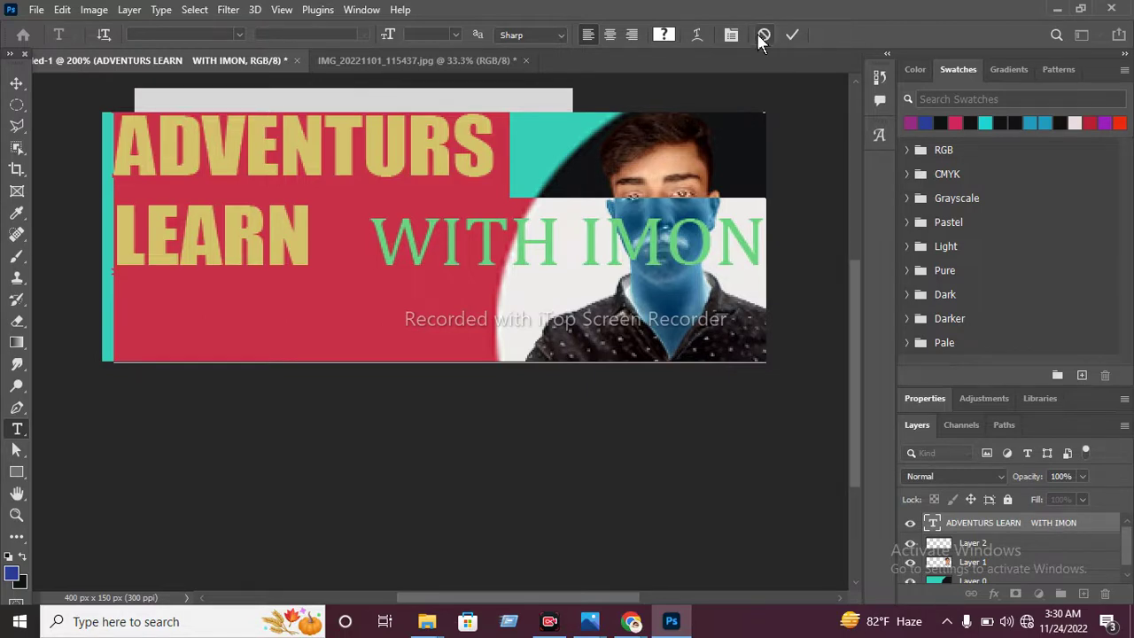
pyautogui.press('v')
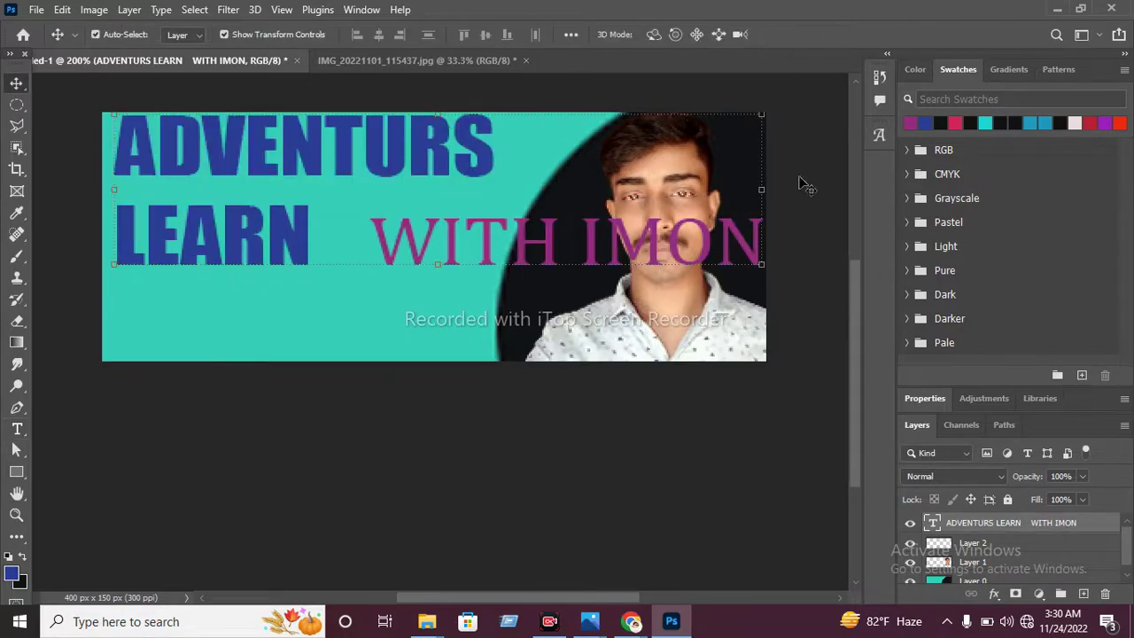
pyautogui.click(475, 328)
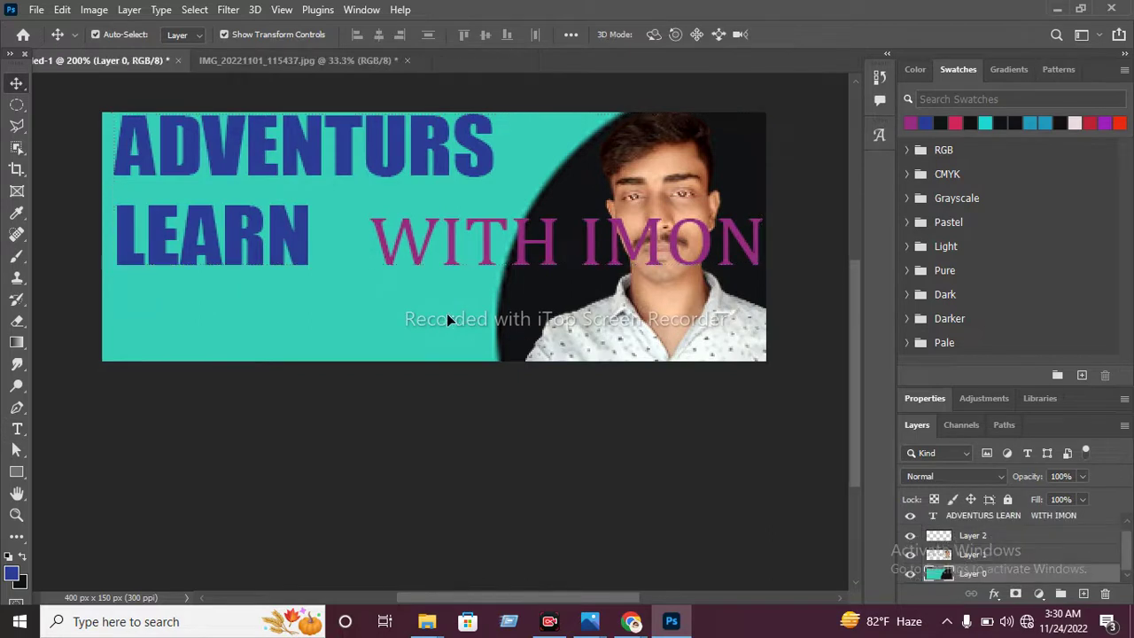
pyautogui.click(678, 239)
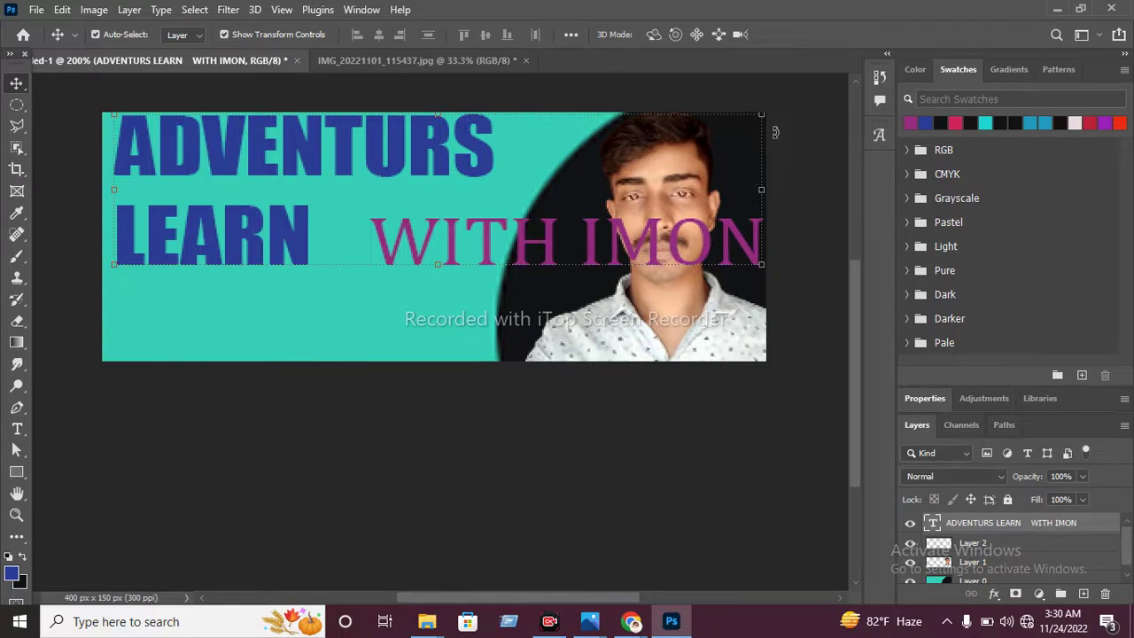
pyautogui.click(402, 297)
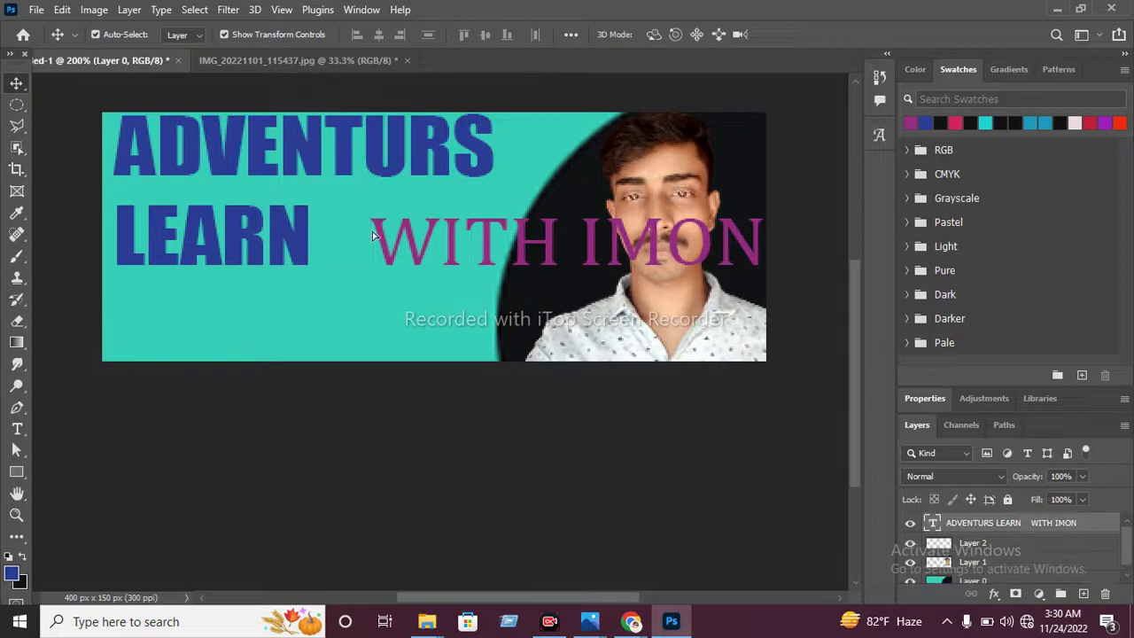
pyautogui.moveTo(372, 232)
pyautogui.mouseDown()
pyautogui.moveTo(353, 241)
pyautogui.moveTo(365, 251)
pyautogui.mouseUp()
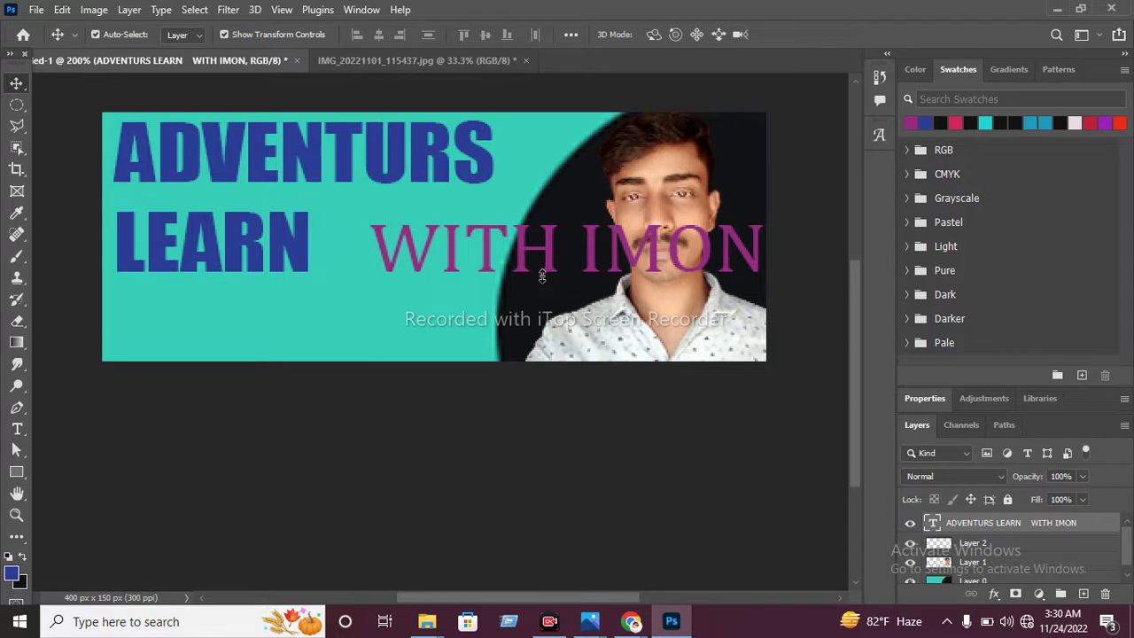
pyautogui.click(738, 254)
# Step: Stretch the heading 3 px with Free Transform, commit it, and turn off Auto-Select
pyautogui.moveTo(761, 197); pyautogui.dragTo(761, 203)
pyautogui.hotkey('ctrl', 't')
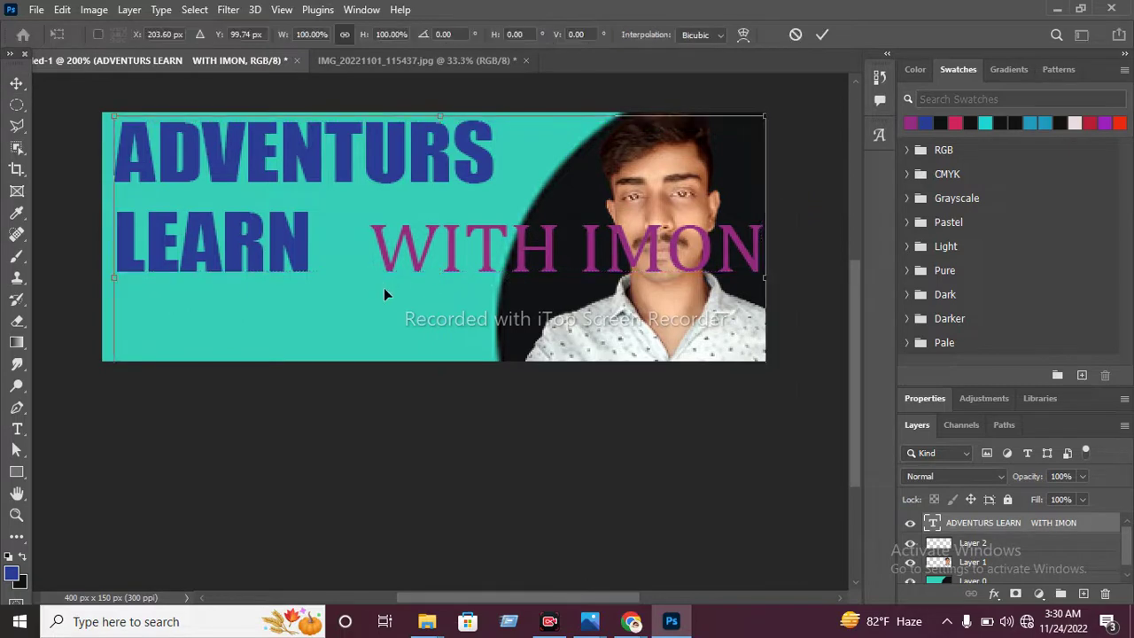
pyautogui.click(822, 34)
pyautogui.press('ctrl')
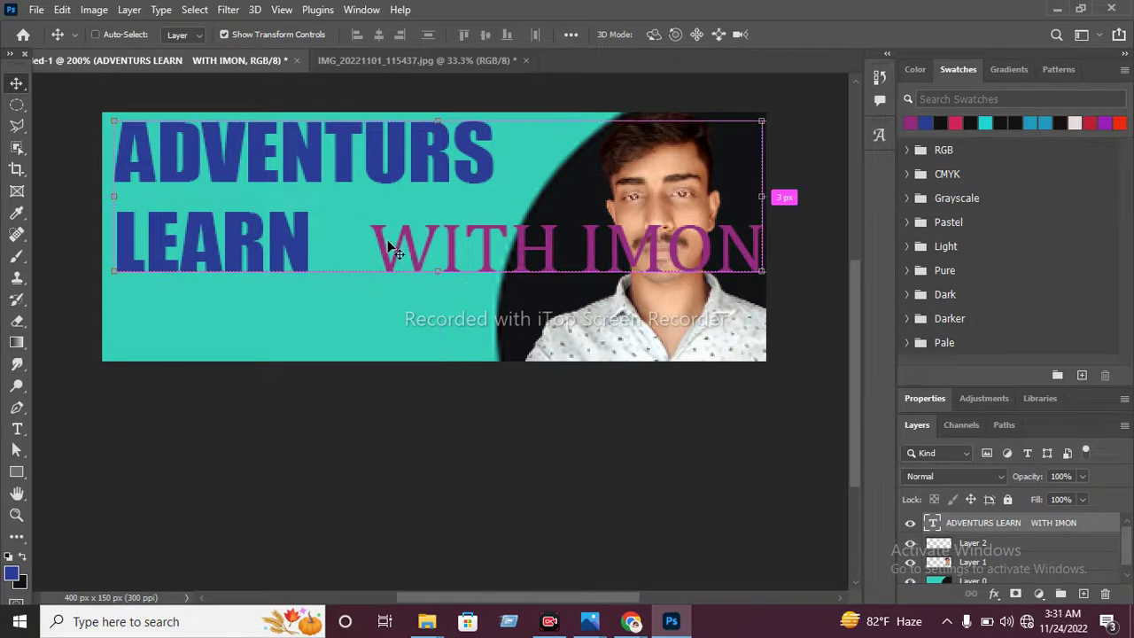
pyautogui.hotkey('ctrl', 't')
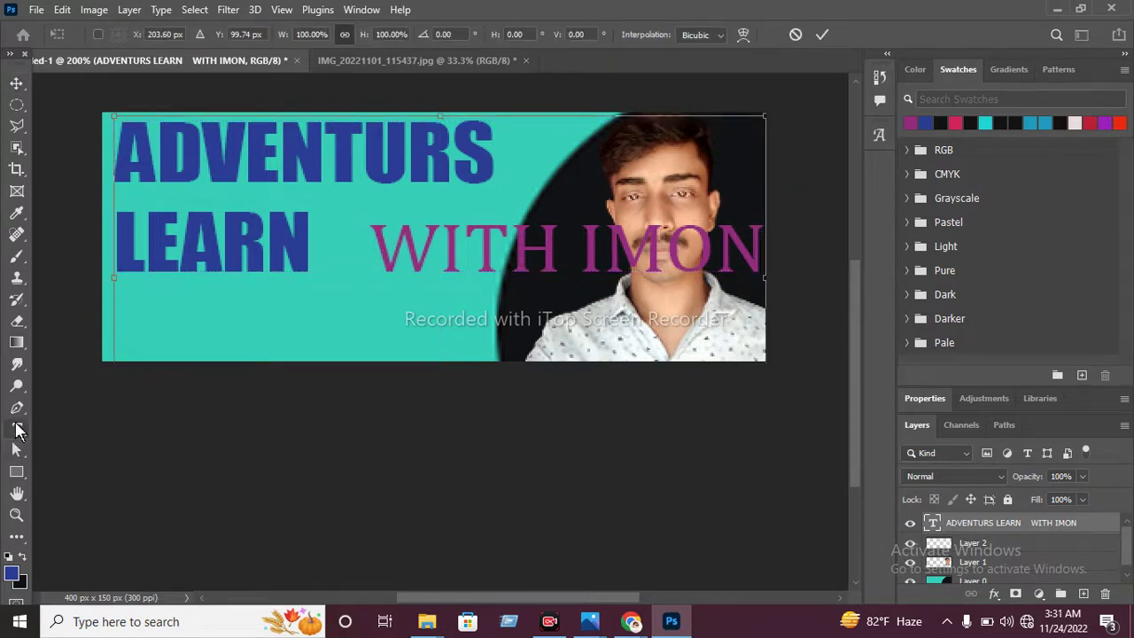
# Step: Select the words WITH IMON in the heading with the Type tool
pyautogui.click(16, 429)
pyautogui.moveTo(363, 252); pyautogui.dragTo(791, 247)
pyautogui.press('ctrl')
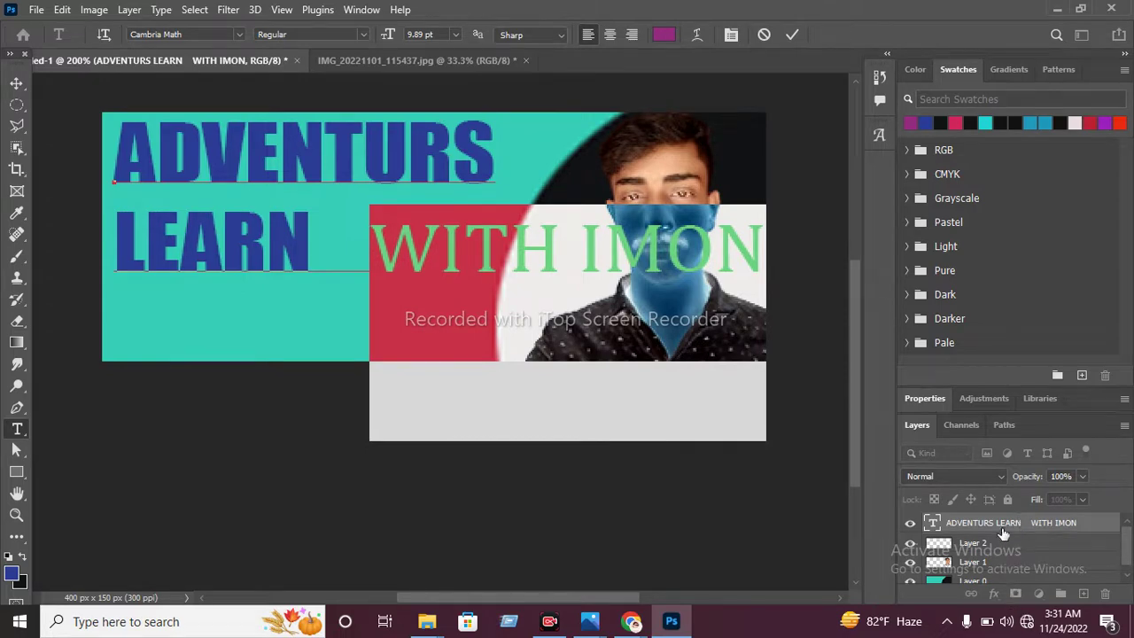
# Step: Move the heading layer below Layer 1 and back to the top while placing the cursor
pyautogui.moveTo(1004, 527); pyautogui.dragTo(1027, 578)
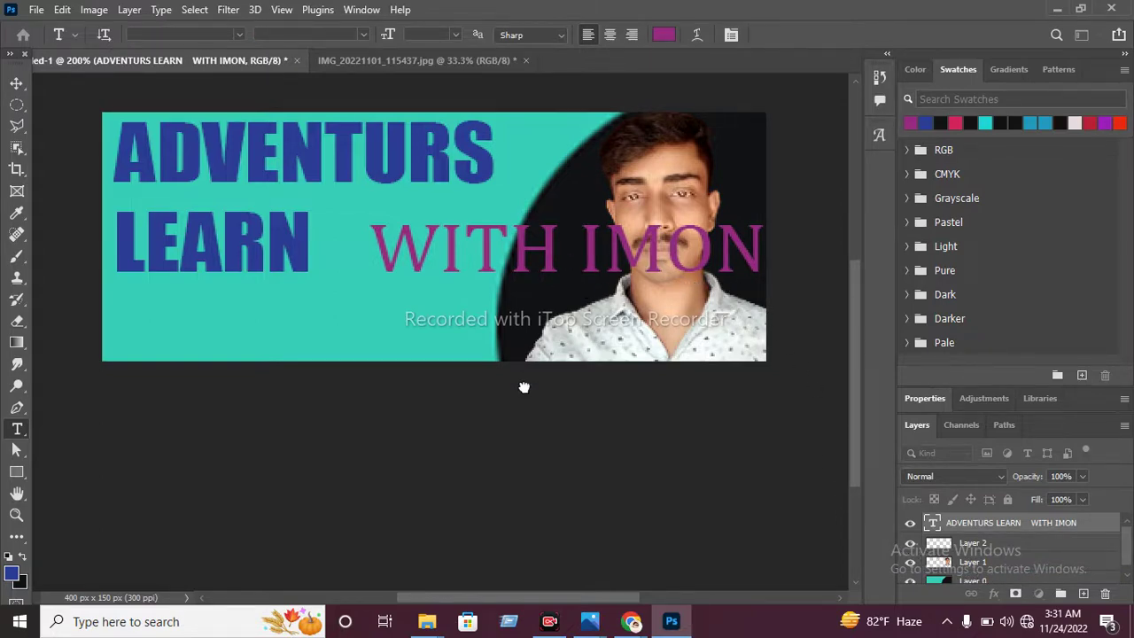
pyautogui.click(531, 250)
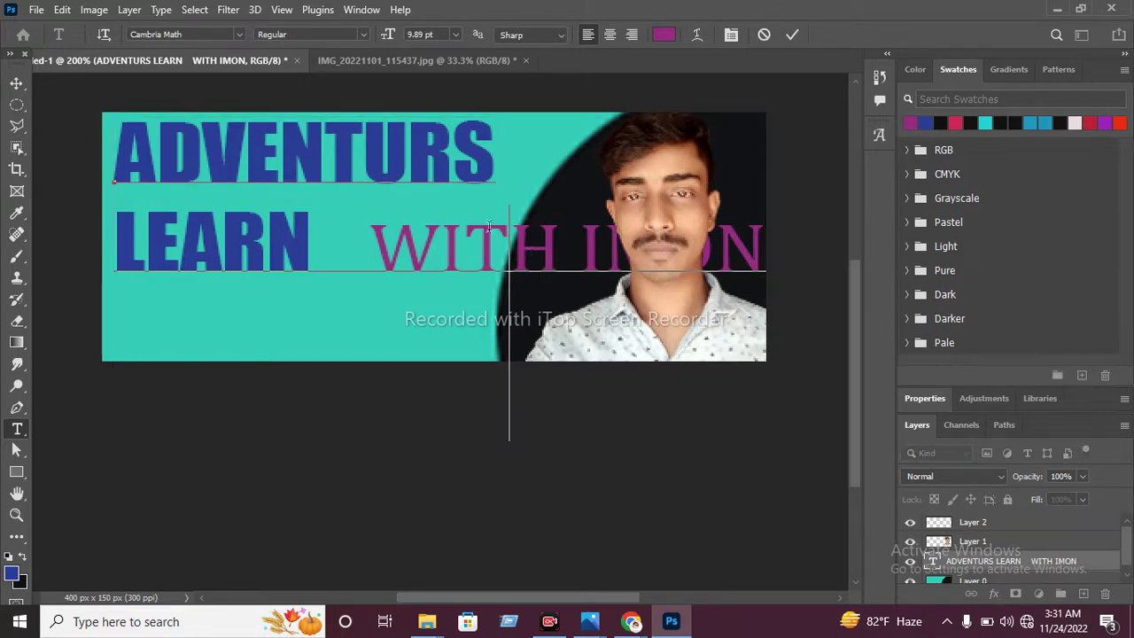
pyautogui.click(441, 232)
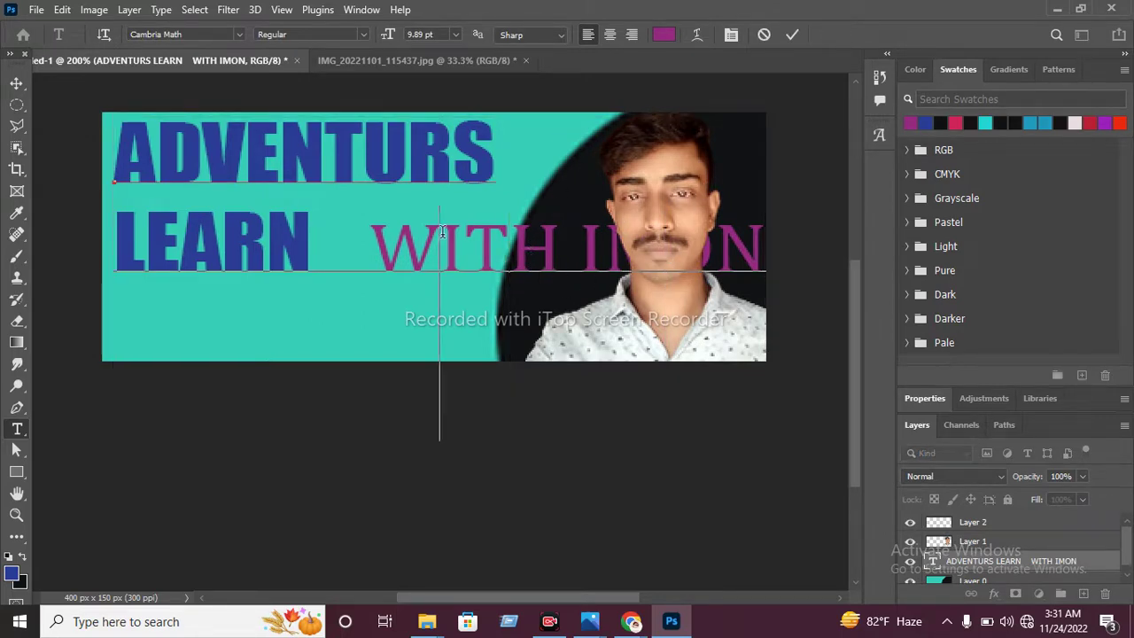
pyautogui.click(784, 260)
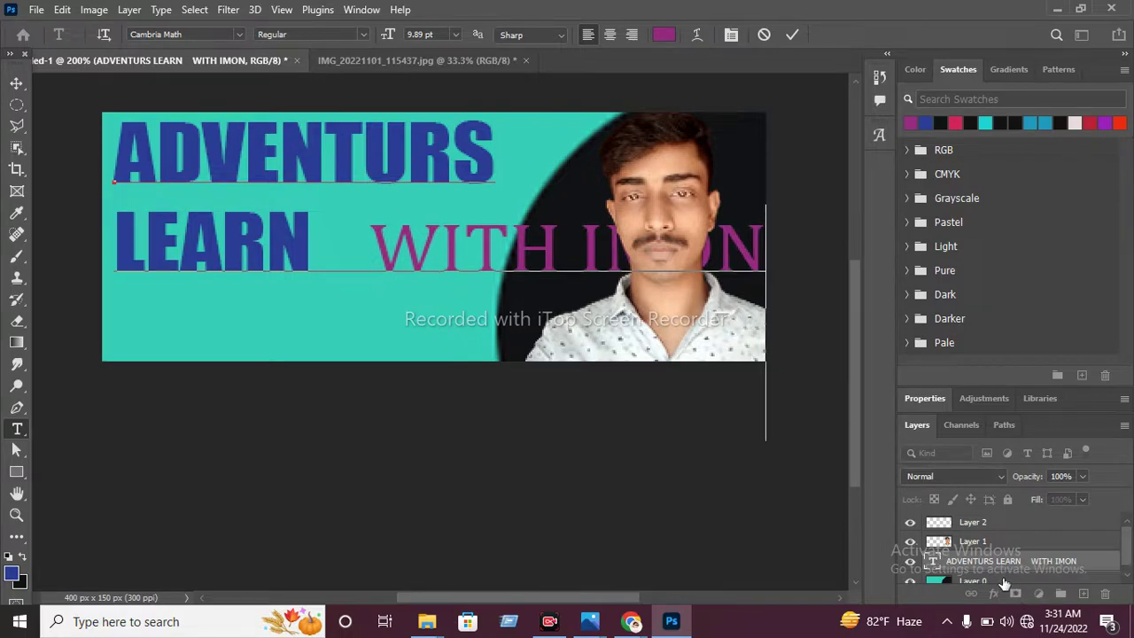
pyautogui.moveTo(1004, 567); pyautogui.dragTo(986, 523)
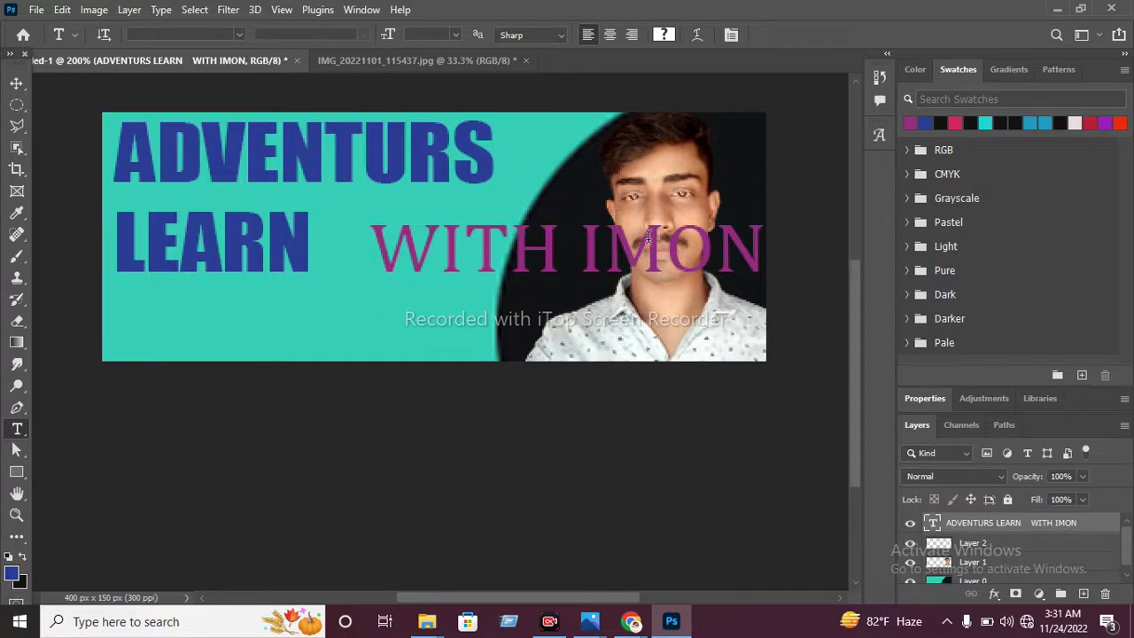
# Step: Shrink the heading to 9.46 pt and backspace away WITH IMON, committing ADVENTURS LEARN
pyautogui.click(741, 236)
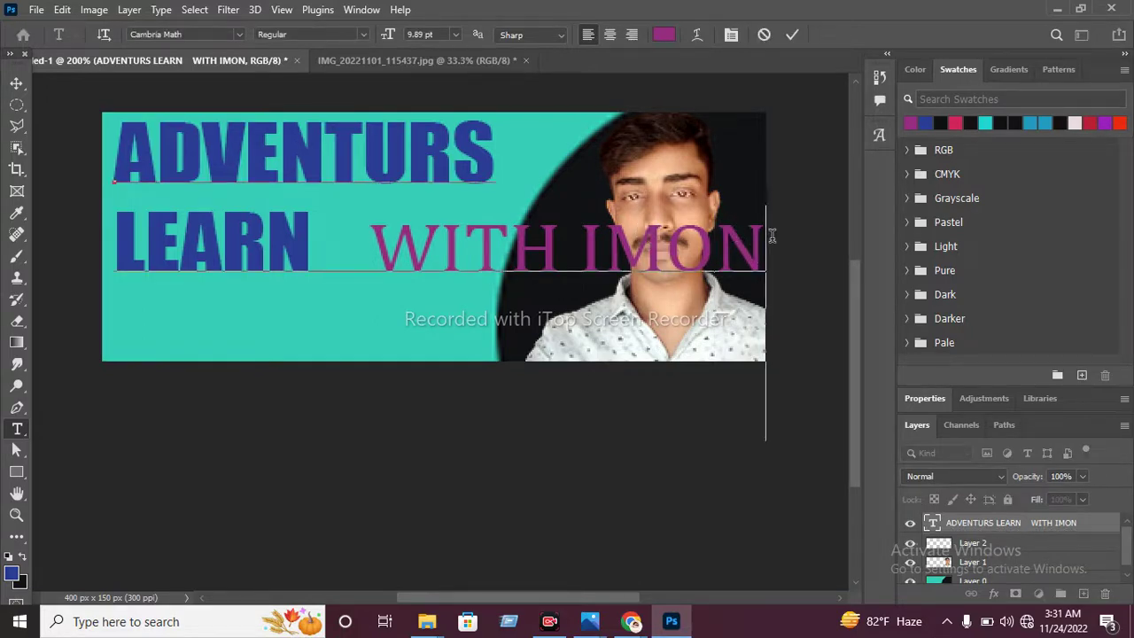
pyautogui.press('ctrl')
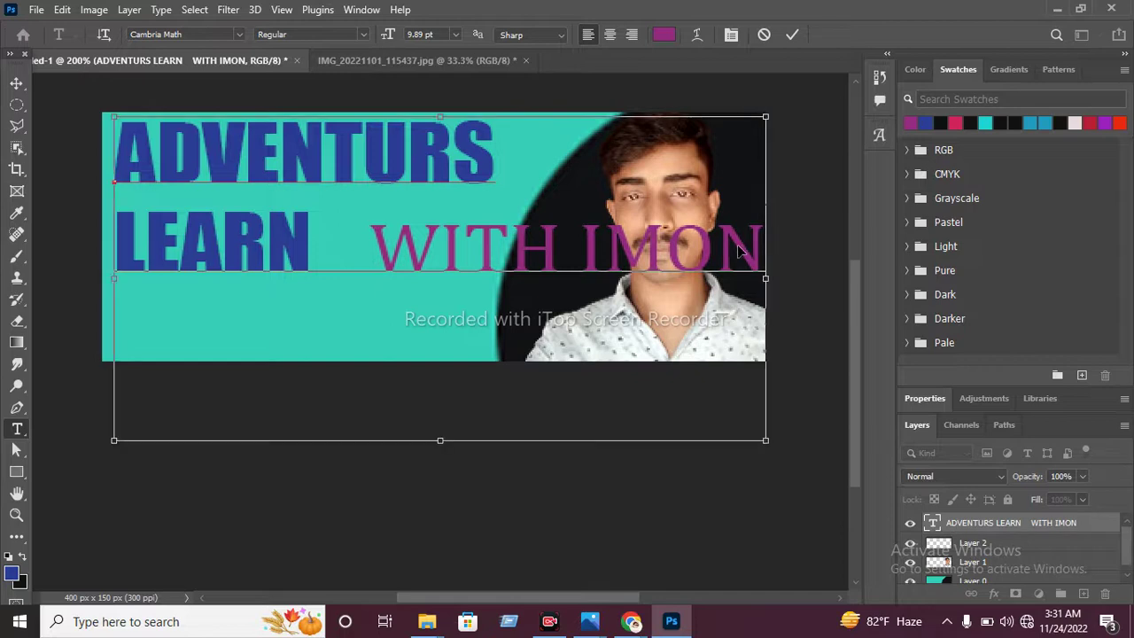
pyautogui.moveTo(764, 116); pyautogui.dragTo(735, 132)
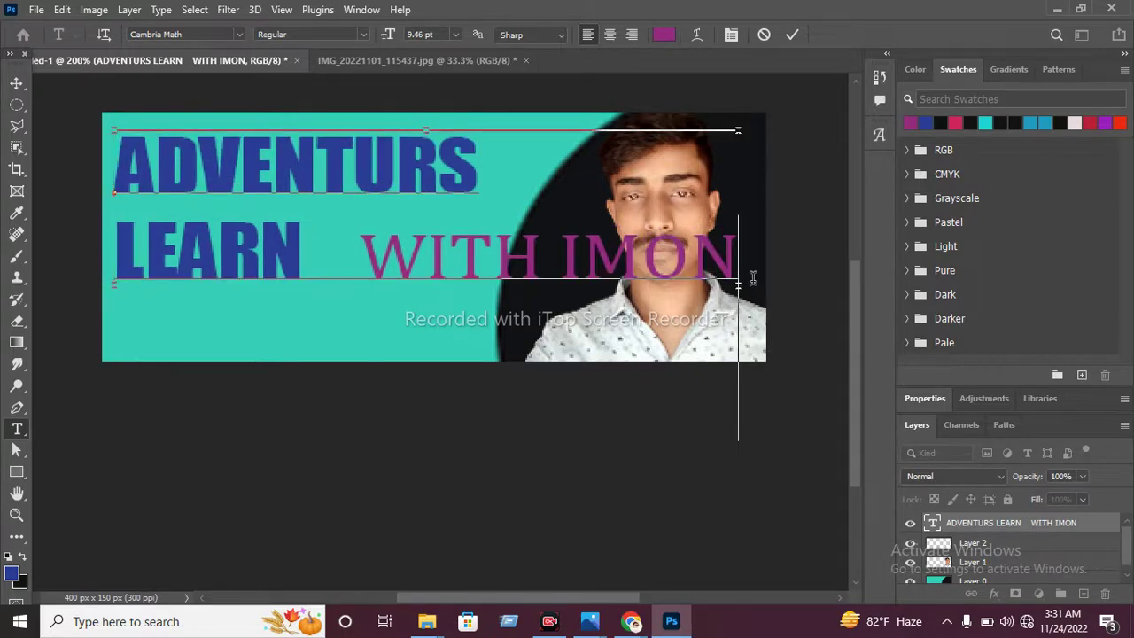
pyautogui.click(440, 336)
pyautogui.click(741, 250)
pyautogui.press('BackSpace')
pyautogui.press('BackSpace')
pyautogui.press('BackSpace')
pyautogui.press('BackSpace')
pyautogui.press('BackSpace')
pyautogui.press('BackSpace')
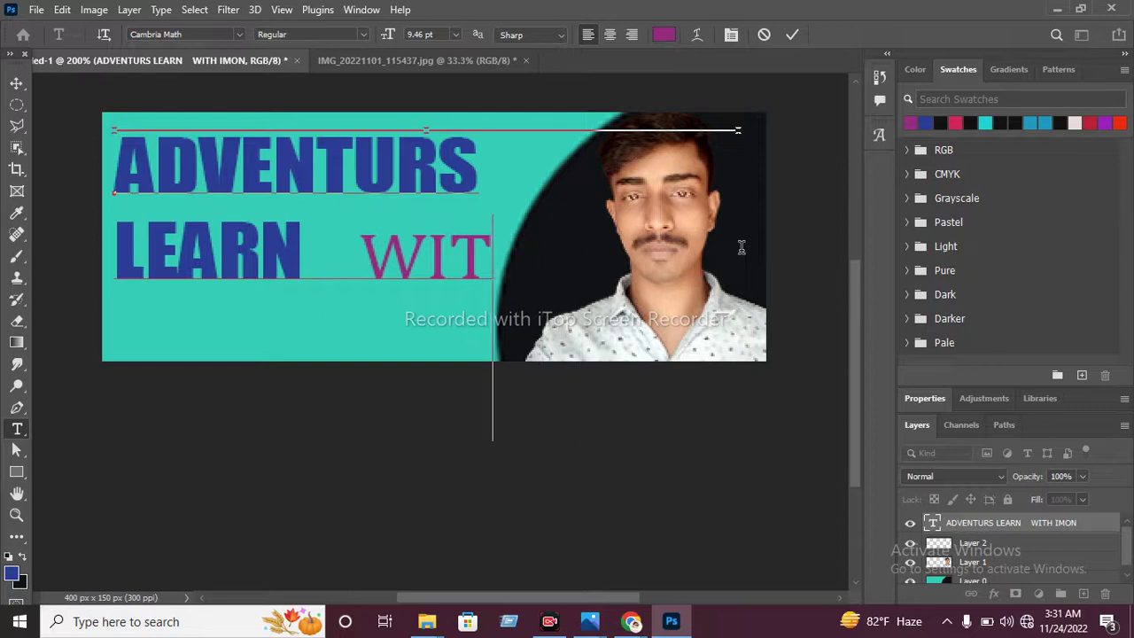
pyautogui.press('BackSpace')
pyautogui.press('BackSpace')
pyautogui.press('BackSpace')
pyautogui.press('BackSpace')
pyautogui.press('BackSpace')
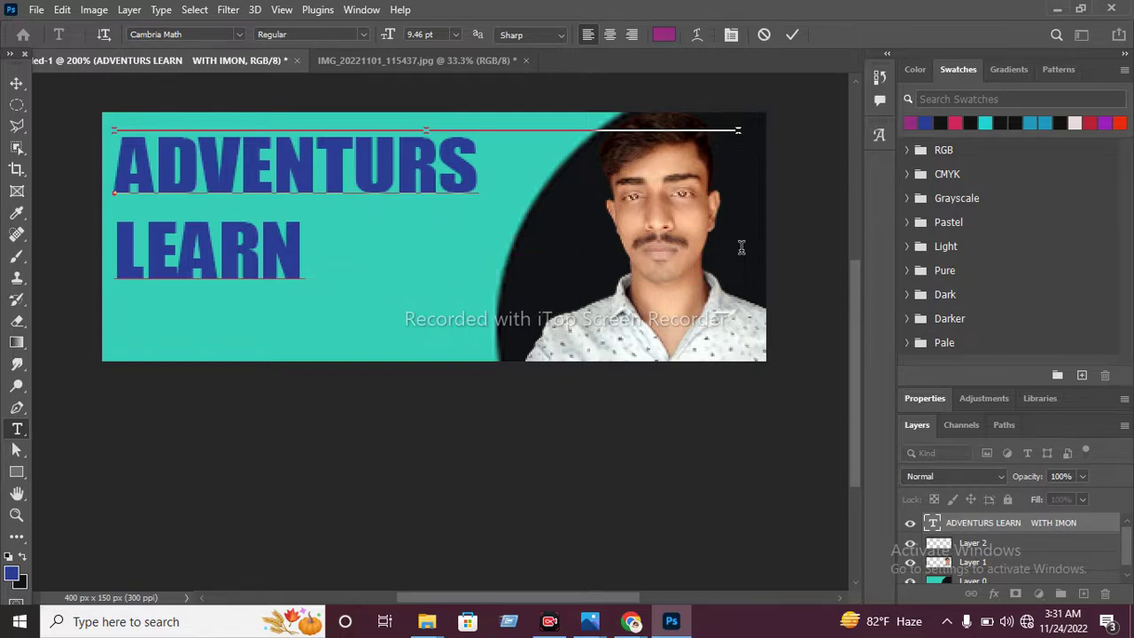
pyautogui.hotkey('ctrl', 'Return')
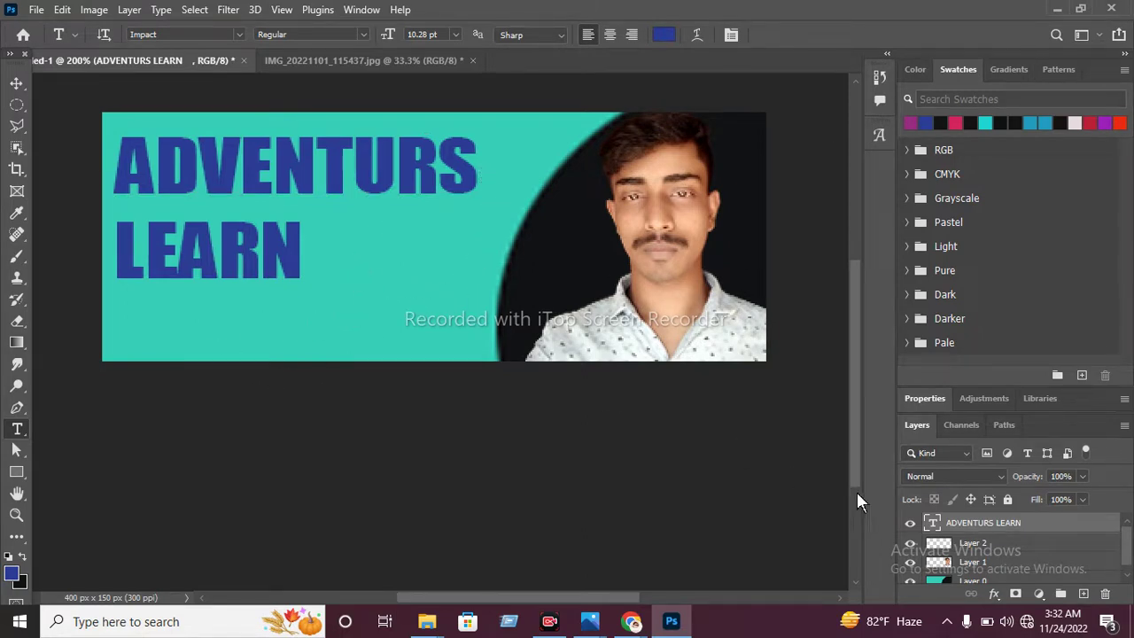
# Step: Add a new empty layer and place the text cursor right after LEARN
pyautogui.scroll(-1, 1010, 563)
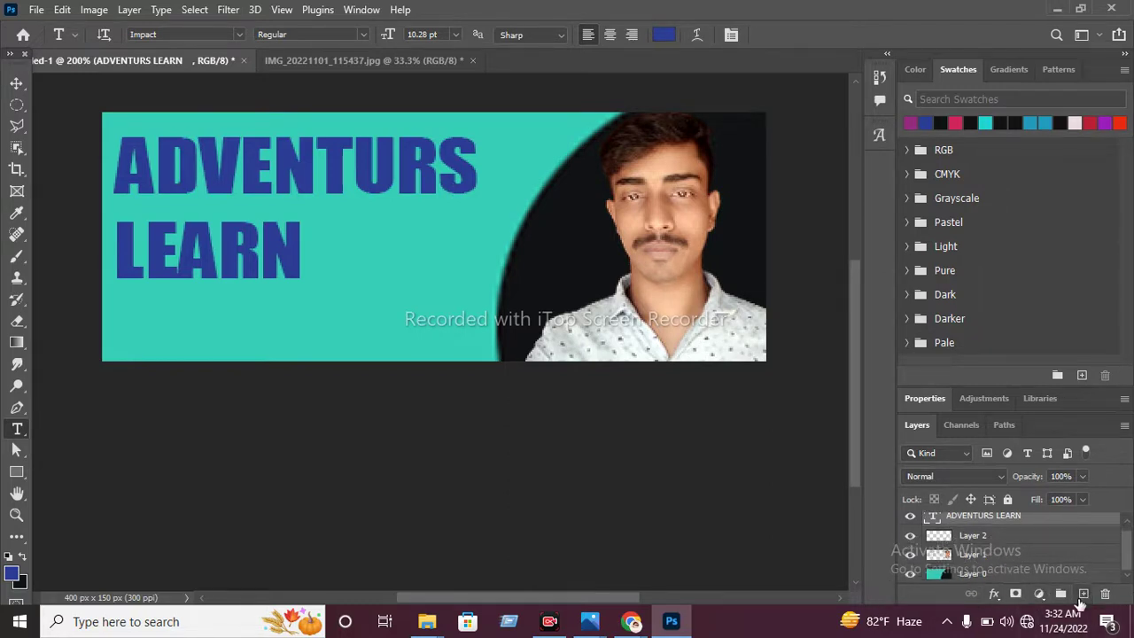
pyautogui.click(1083, 594)
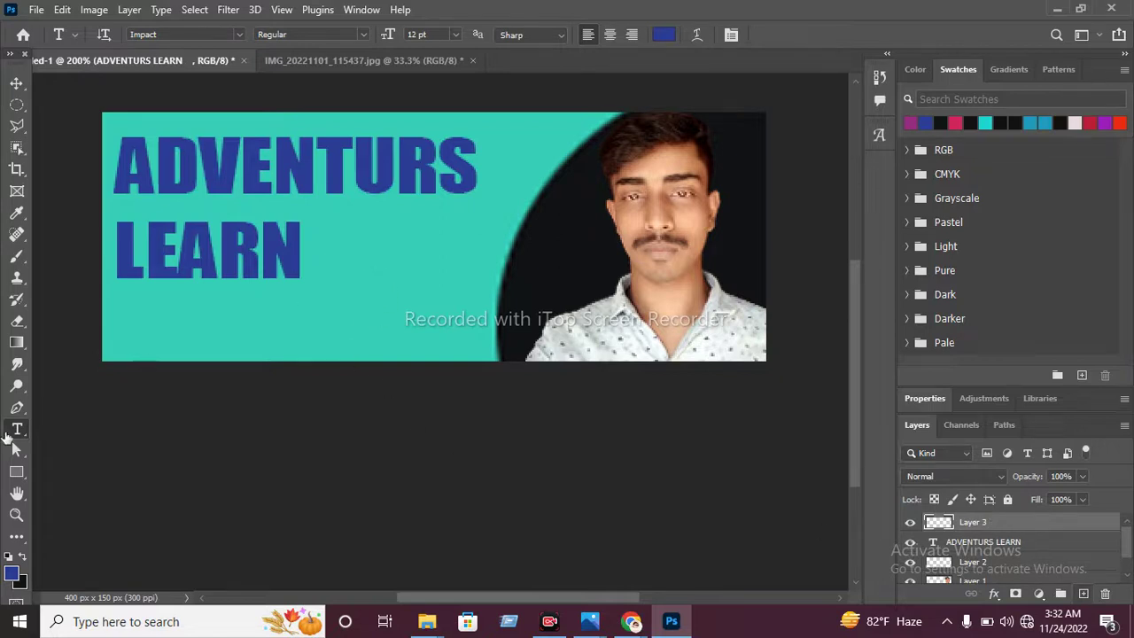
pyautogui.click(337, 252)
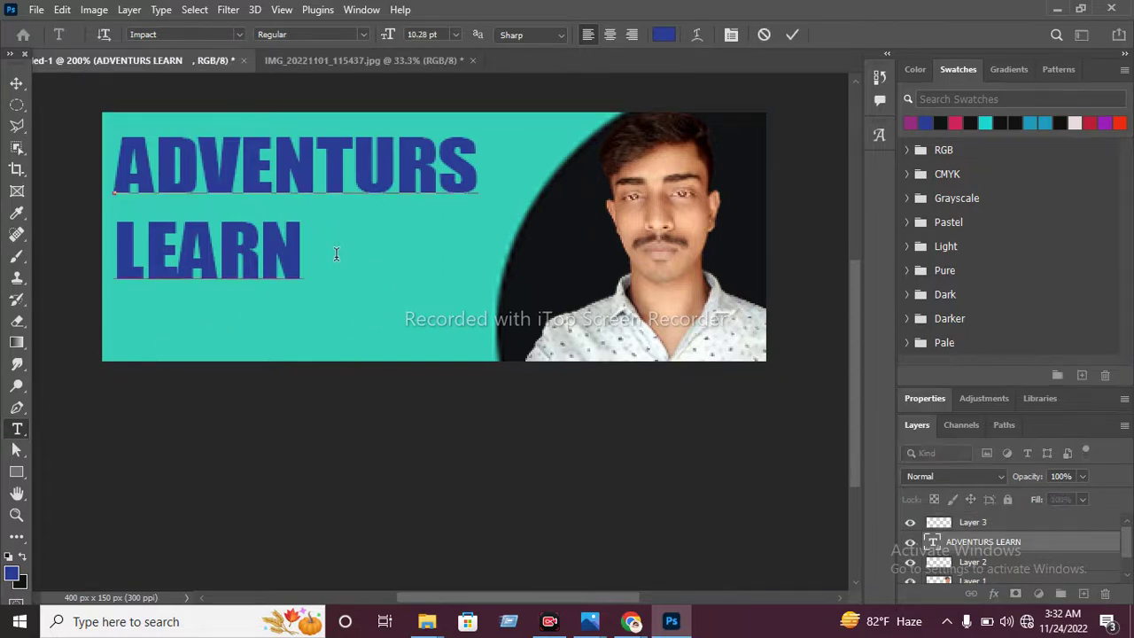
pyautogui.write('WI')
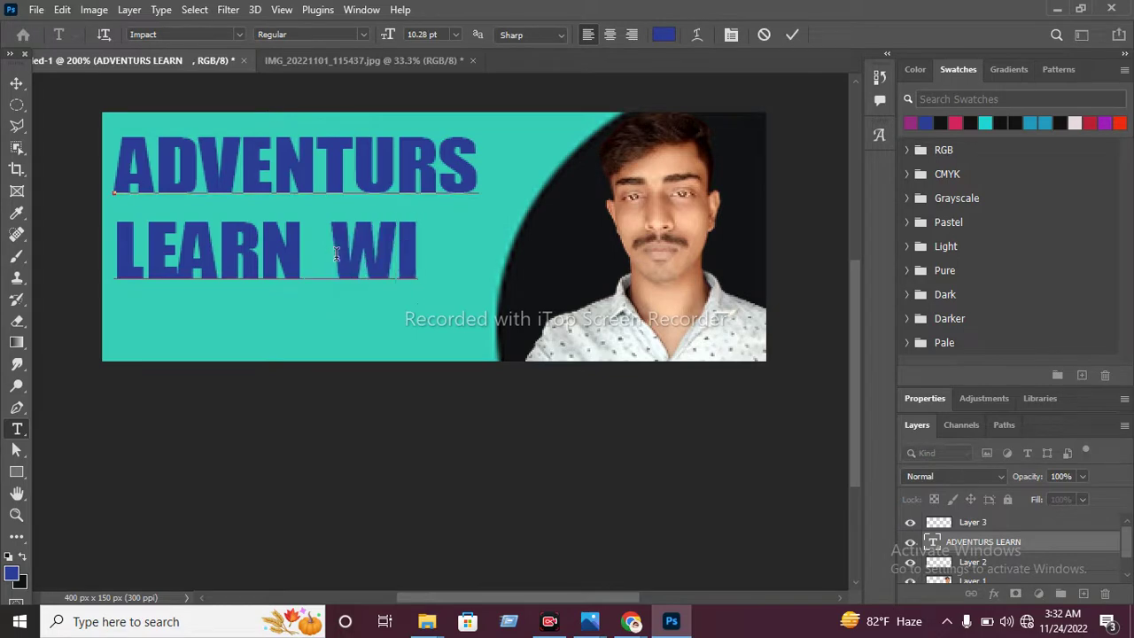
pyautogui.press('BackSpace')
pyautogui.press('BackSpace')
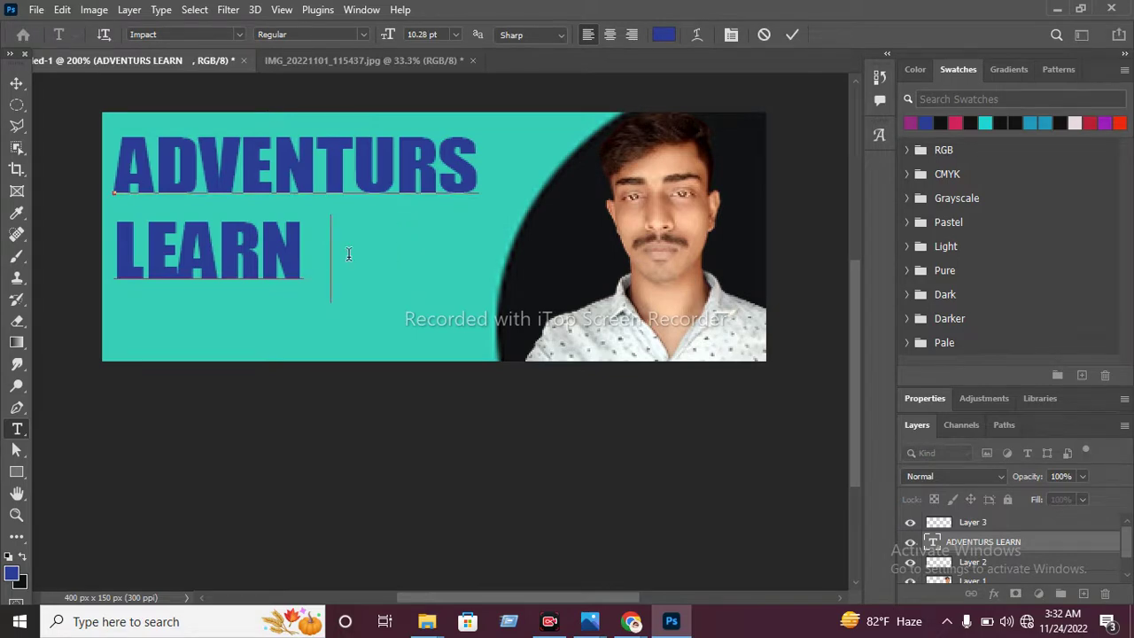
# Step: Type WITH IMON after LEARN in magenta #942b75 and commit it
pyautogui.click(665, 35)
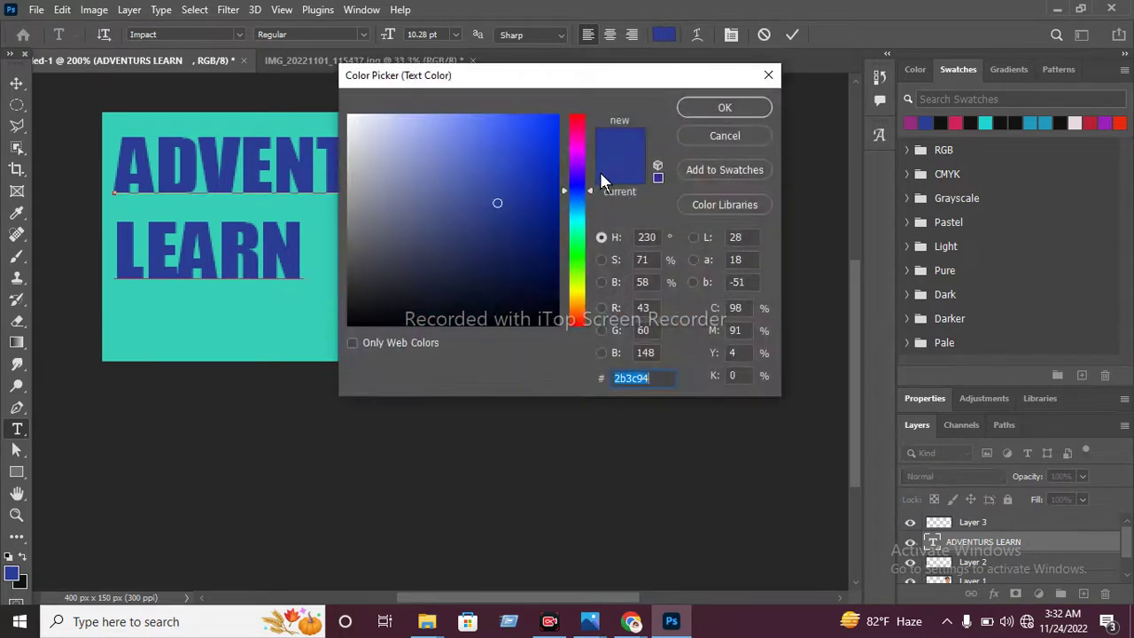
pyautogui.click(577, 307)
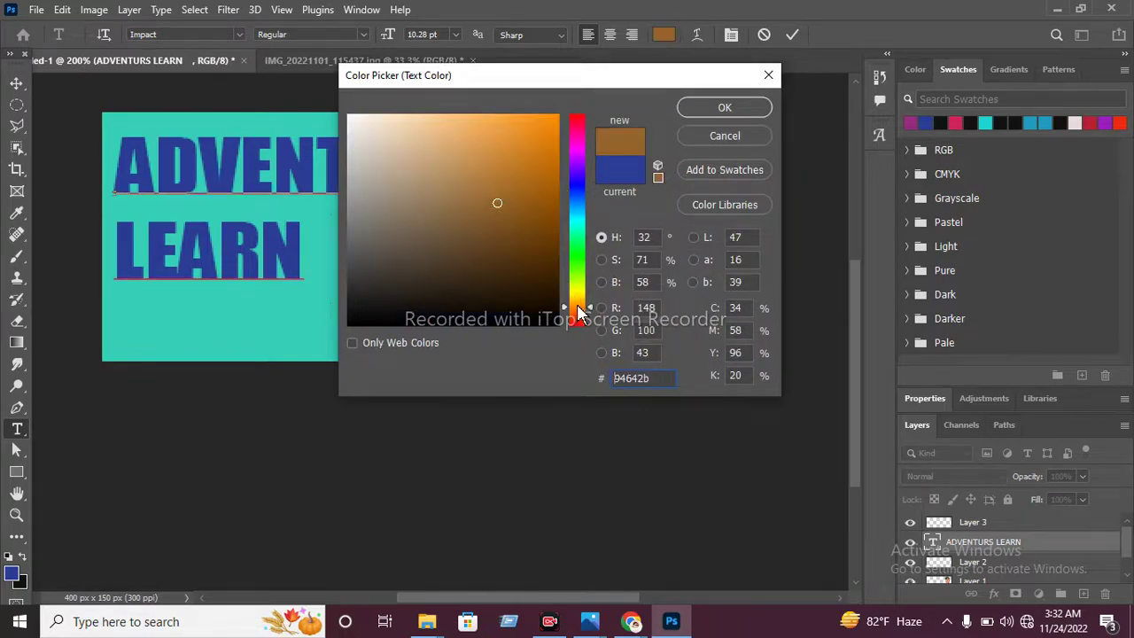
pyautogui.click(577, 140)
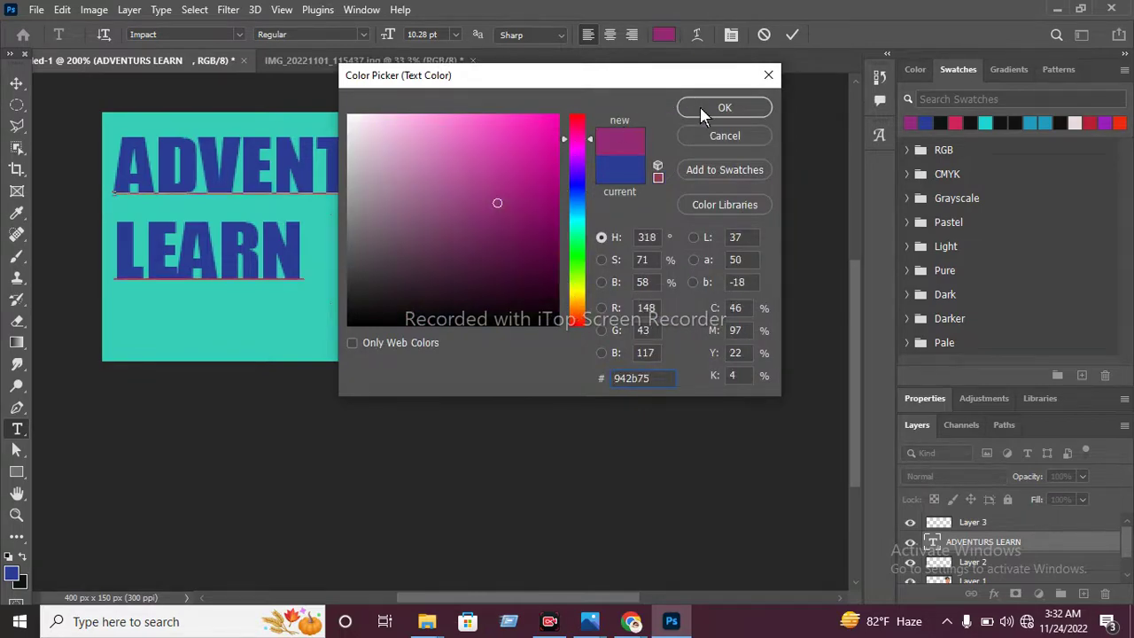
pyautogui.click(724, 107)
pyautogui.write('W')
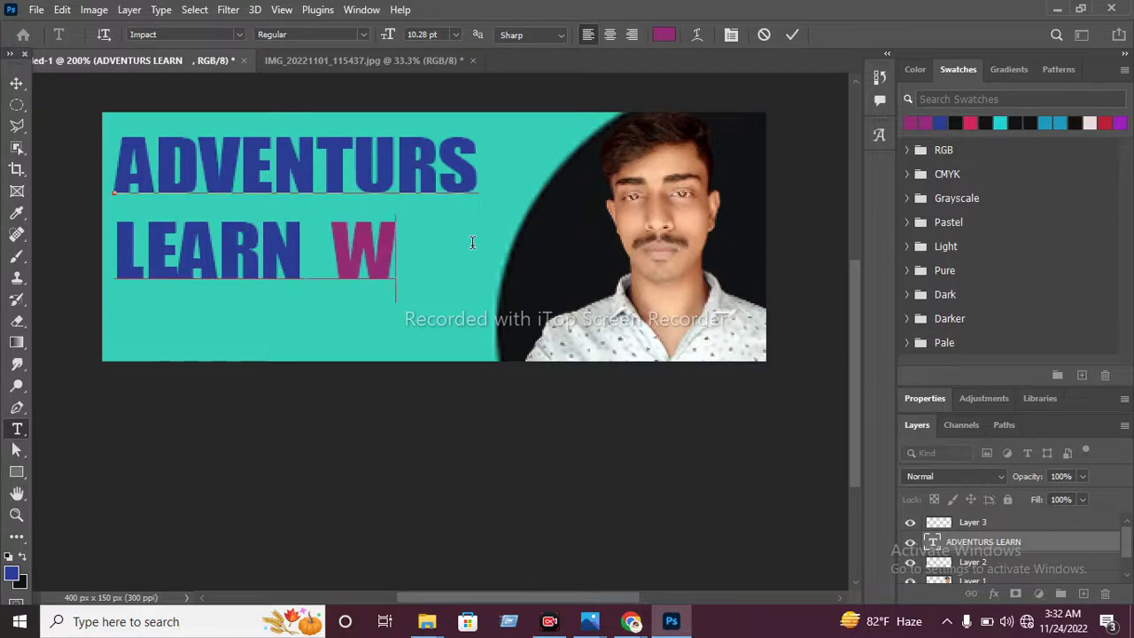
pyautogui.write('ITH')
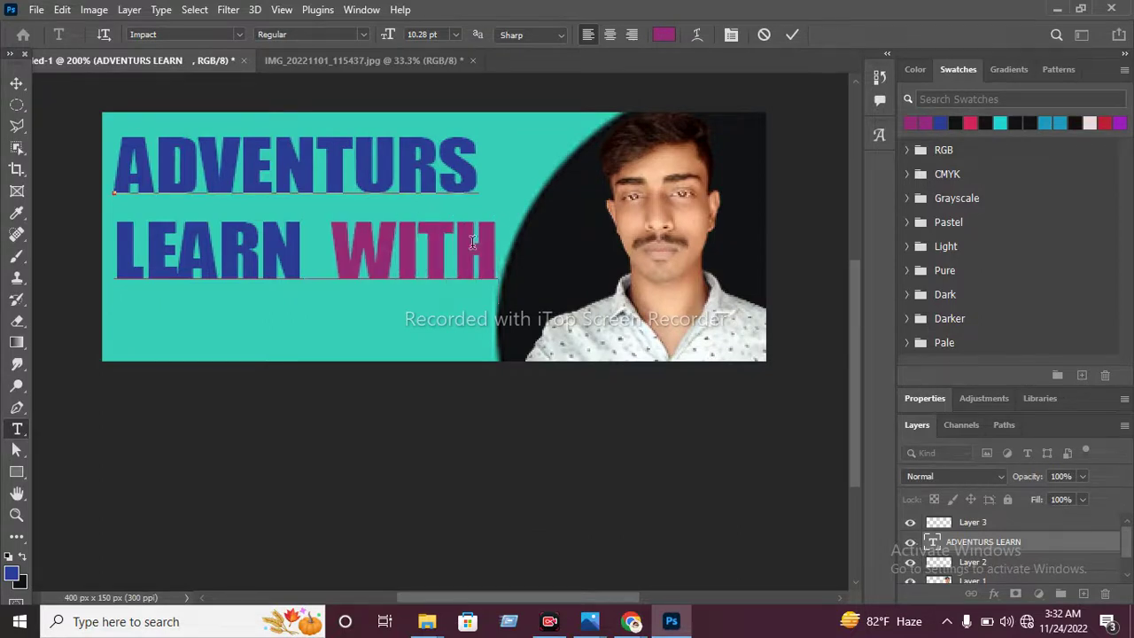
pyautogui.write(' IMO')
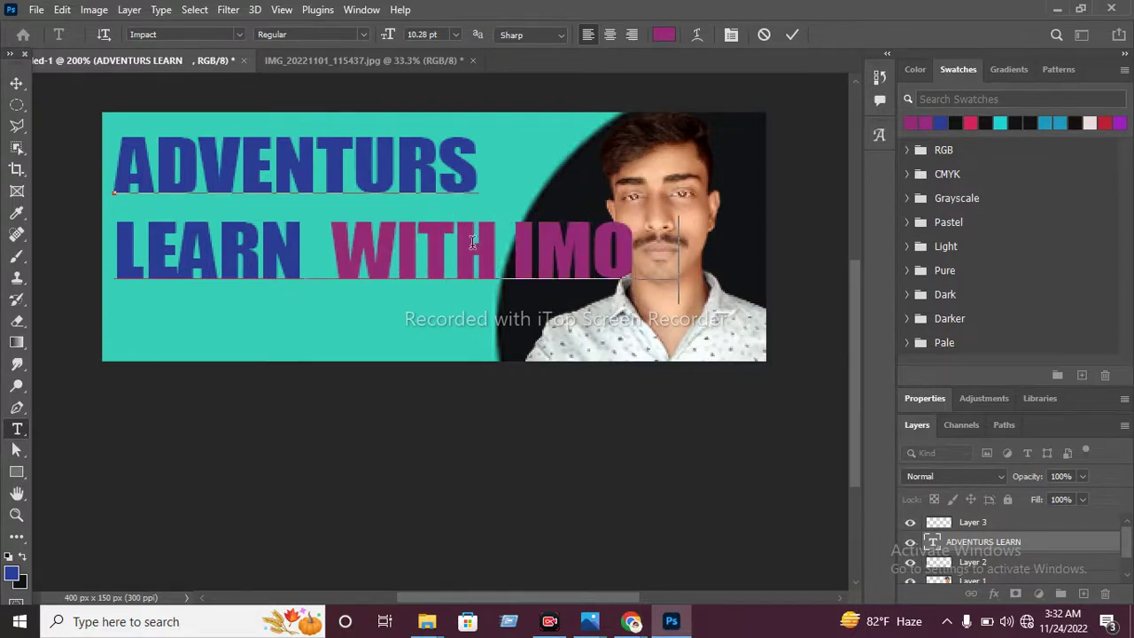
pyautogui.write('N')
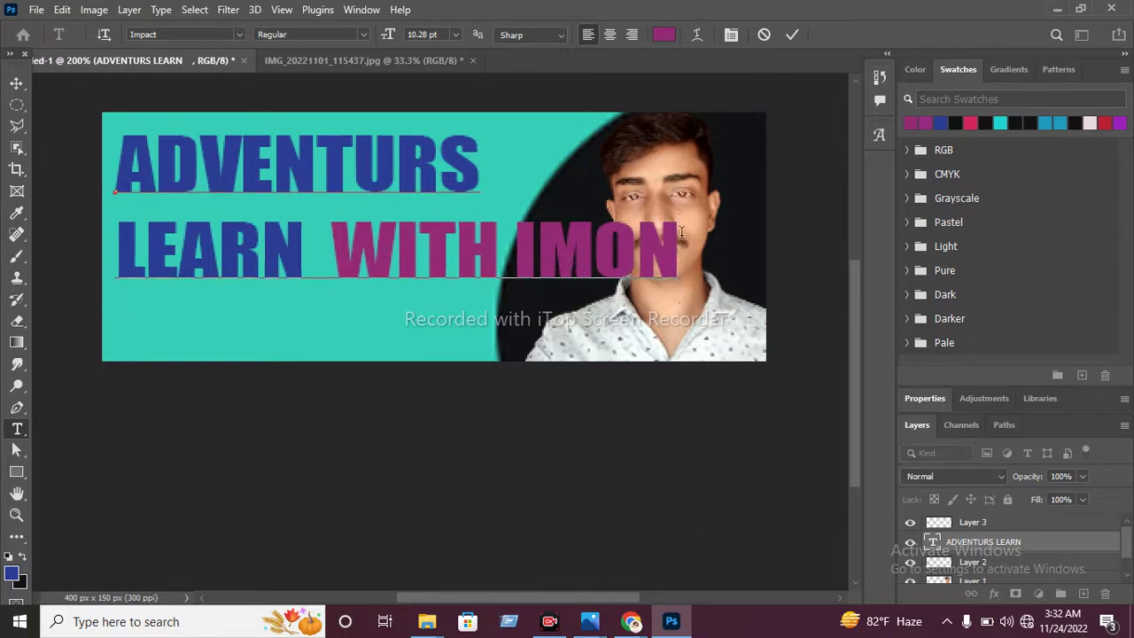
pyautogui.click(792, 36)
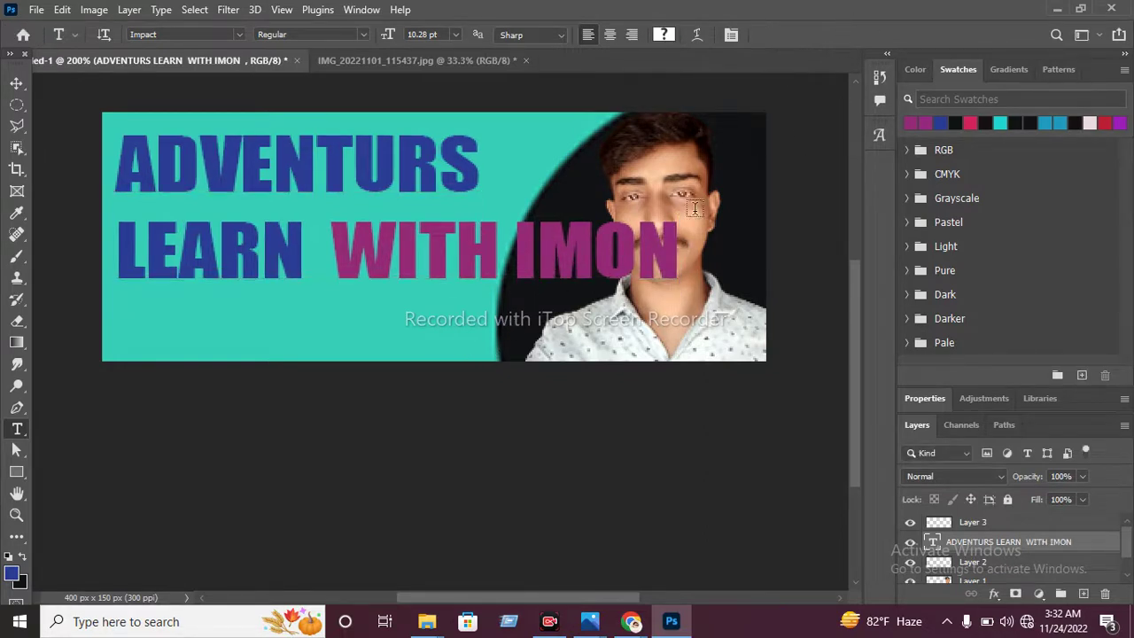
pyautogui.doubleClick(424, 254)
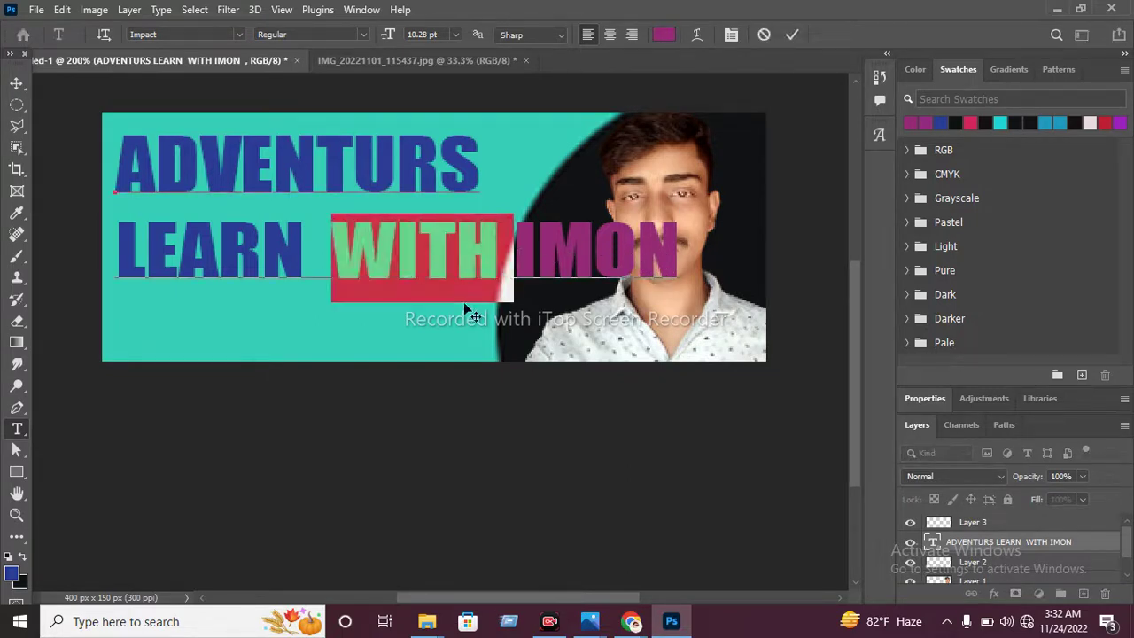
pyautogui.click(759, 37)
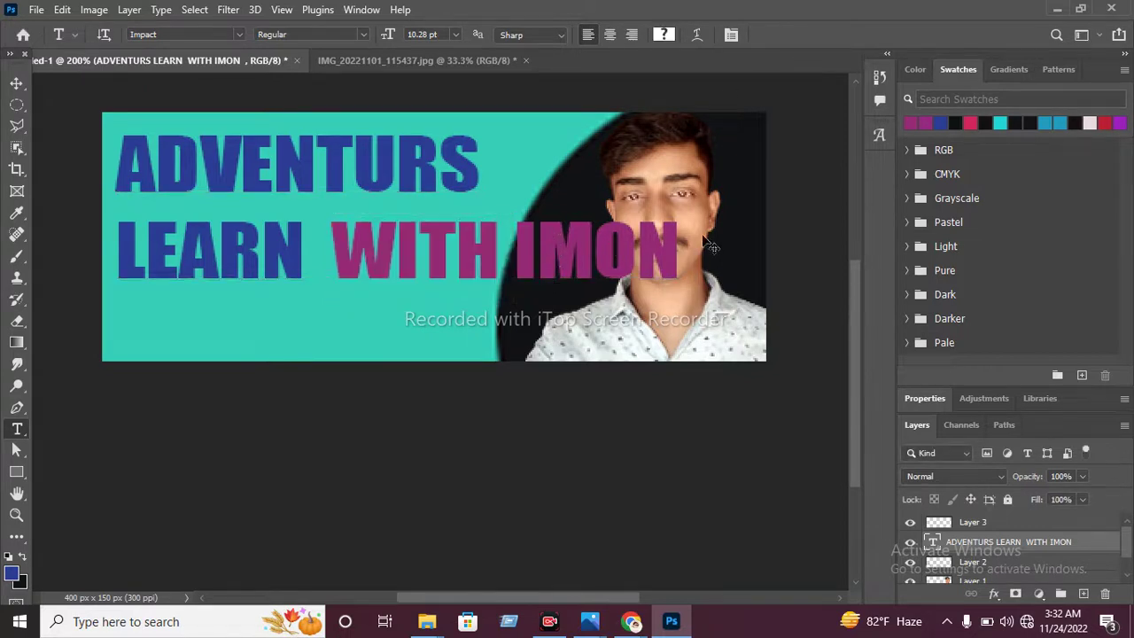
pyautogui.click(652, 251)
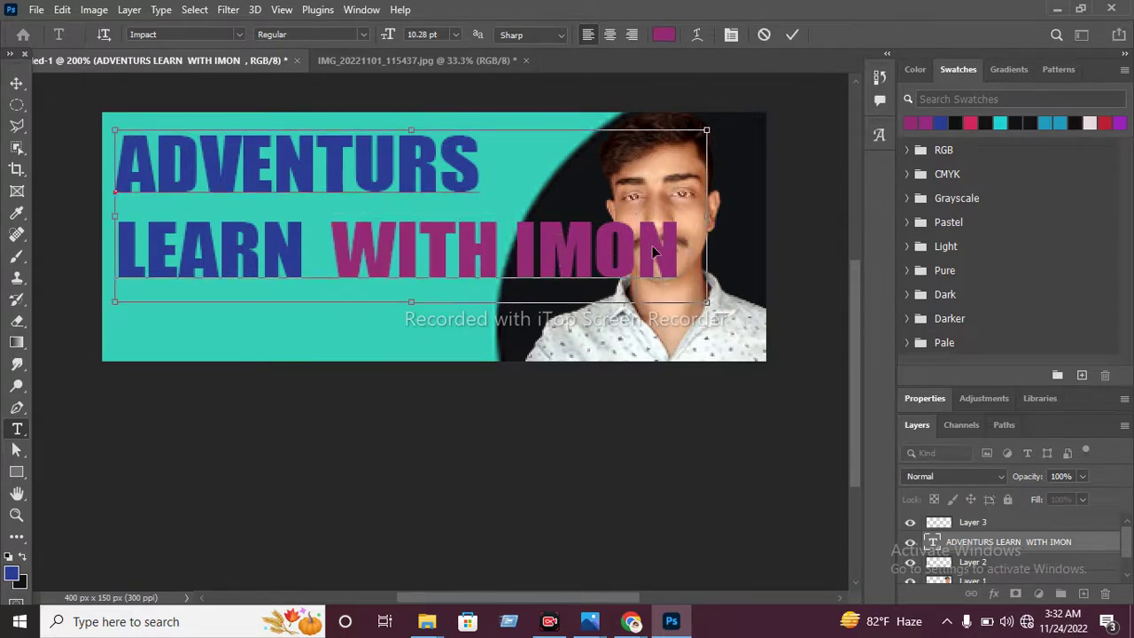
# Step: Nudge the whole heading slightly right and down with the transform handles
pyautogui.click(638, 253)
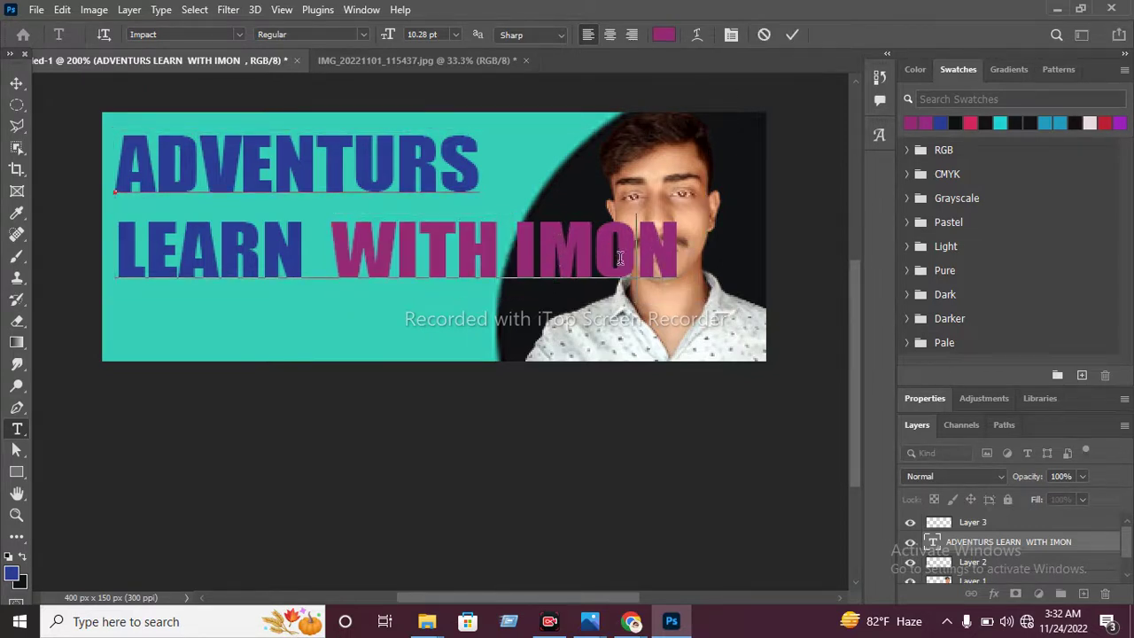
pyautogui.click(353, 254)
pyautogui.press('ctrl')
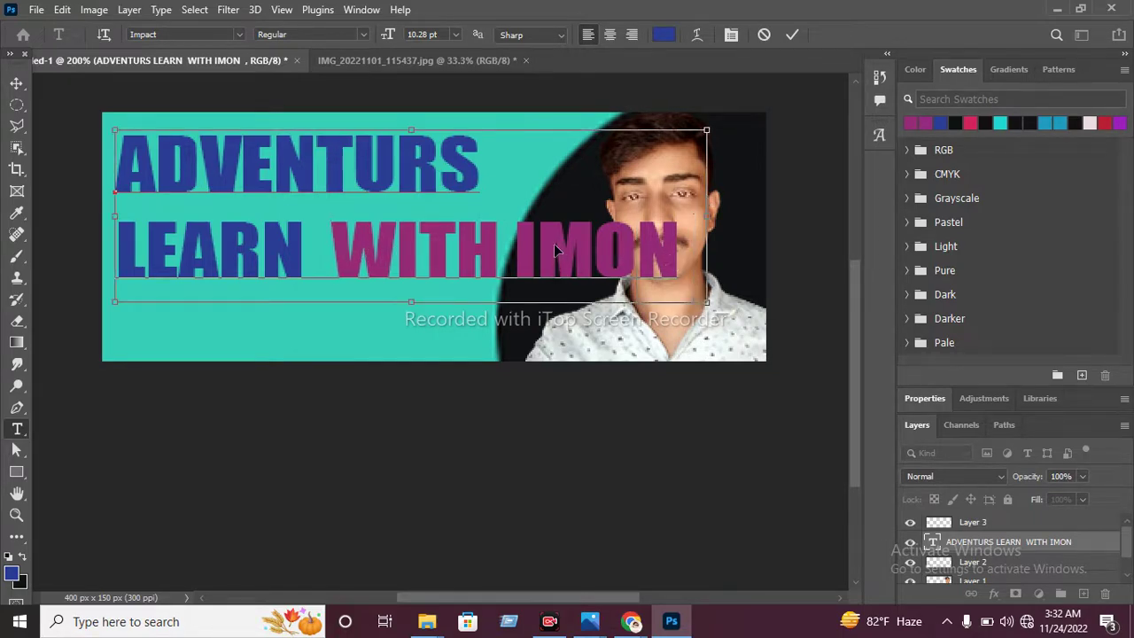
pyautogui.moveTo(797, 195); pyautogui.dragTo(810, 200)
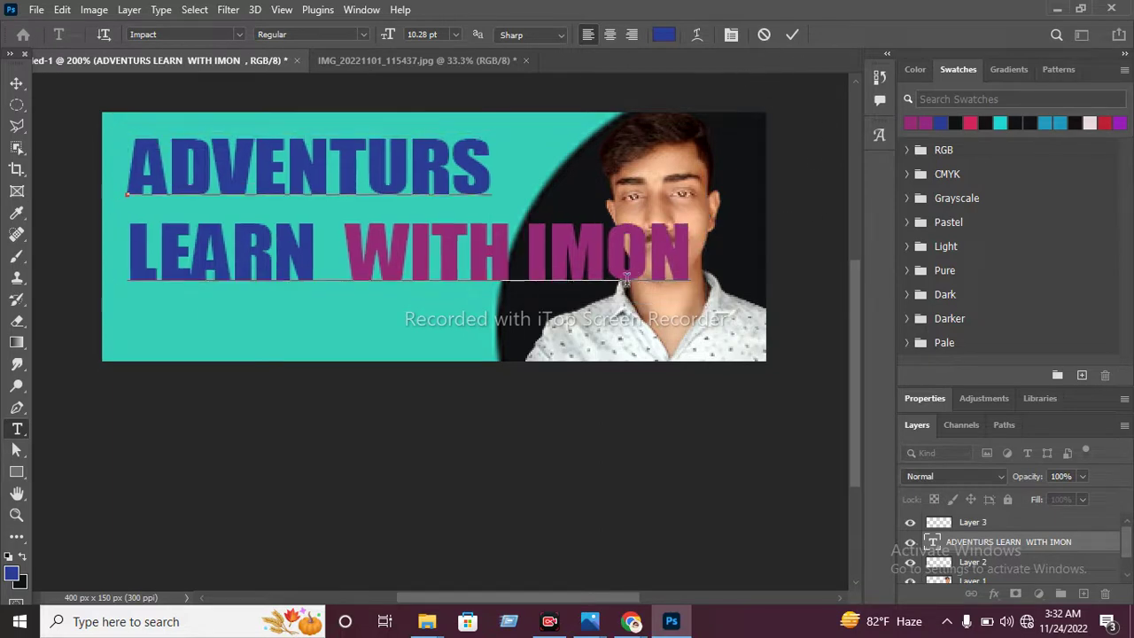
pyautogui.press('ctrl')
# Step: Select WITH IMON and set its font size to 6 pt
pyautogui.moveTo(707, 255); pyautogui.dragTo(346, 254)
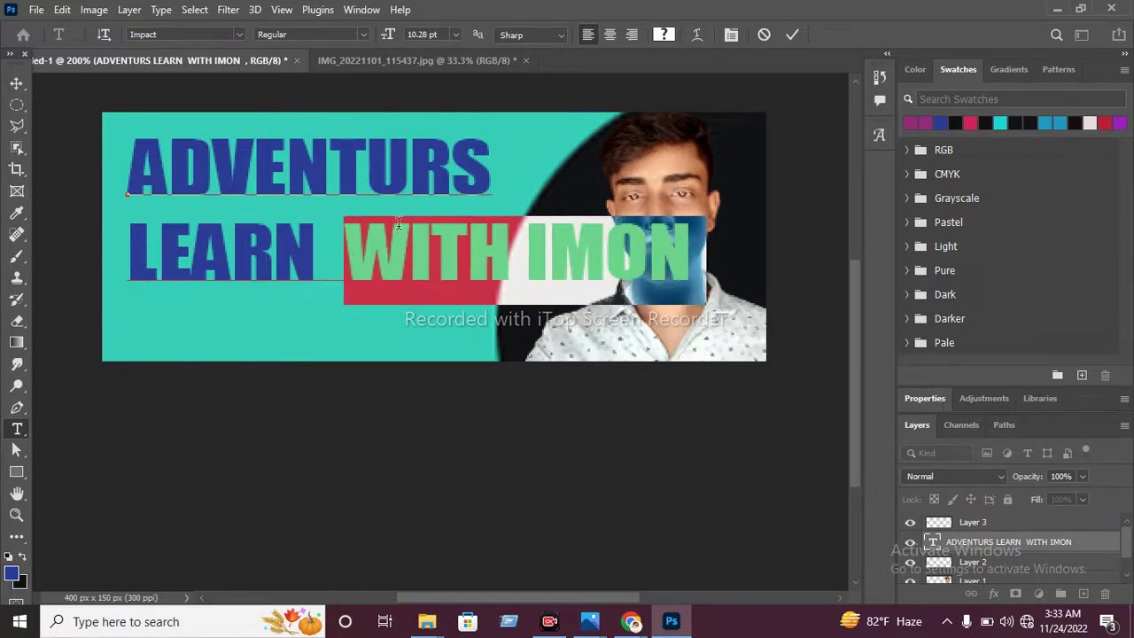
pyautogui.click(455, 36)
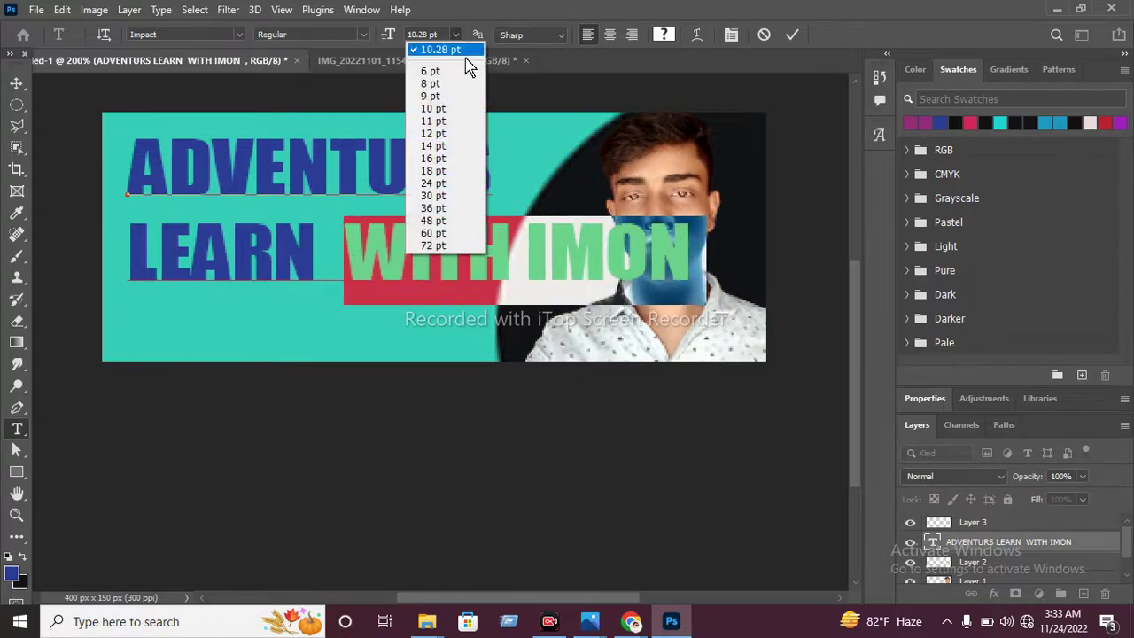
pyautogui.click(457, 73)
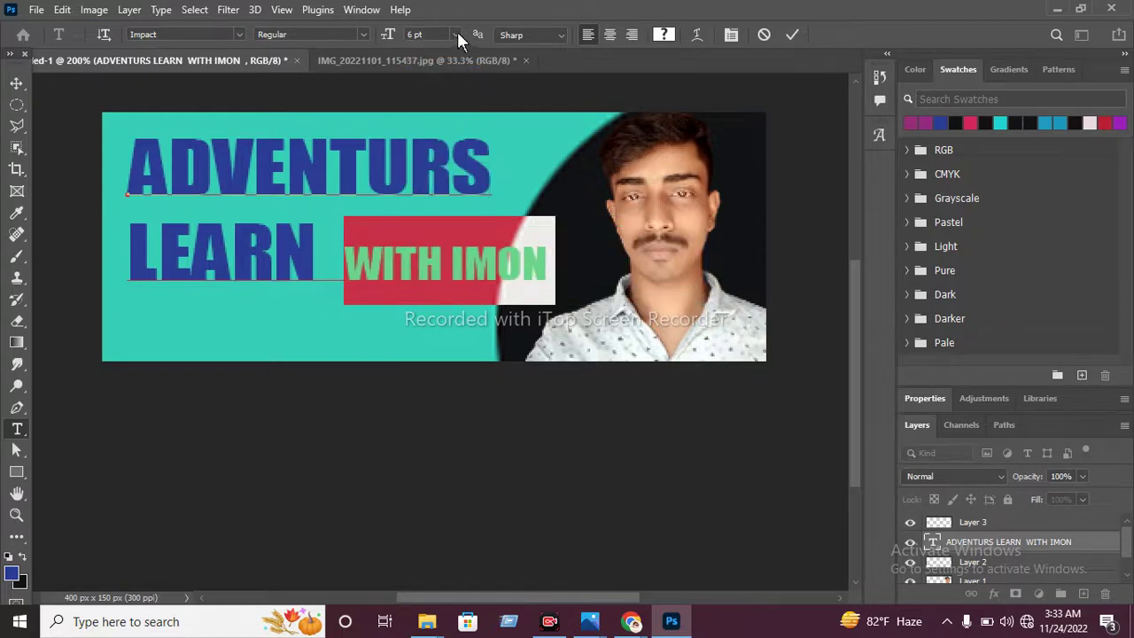
pyautogui.click(456, 35)
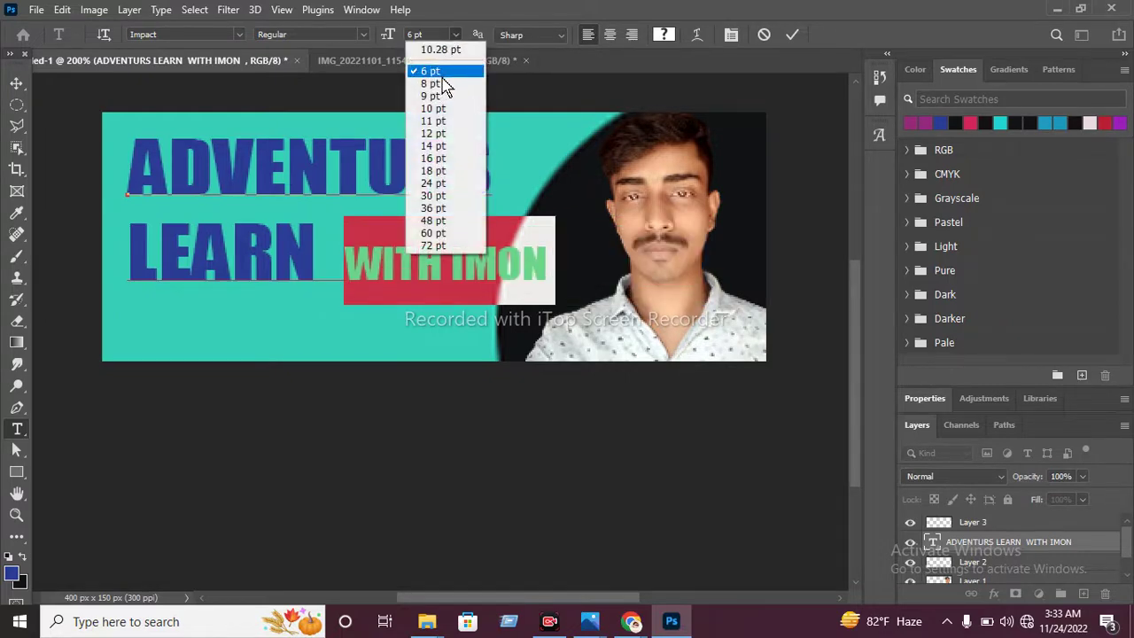
pyautogui.click(459, 73)
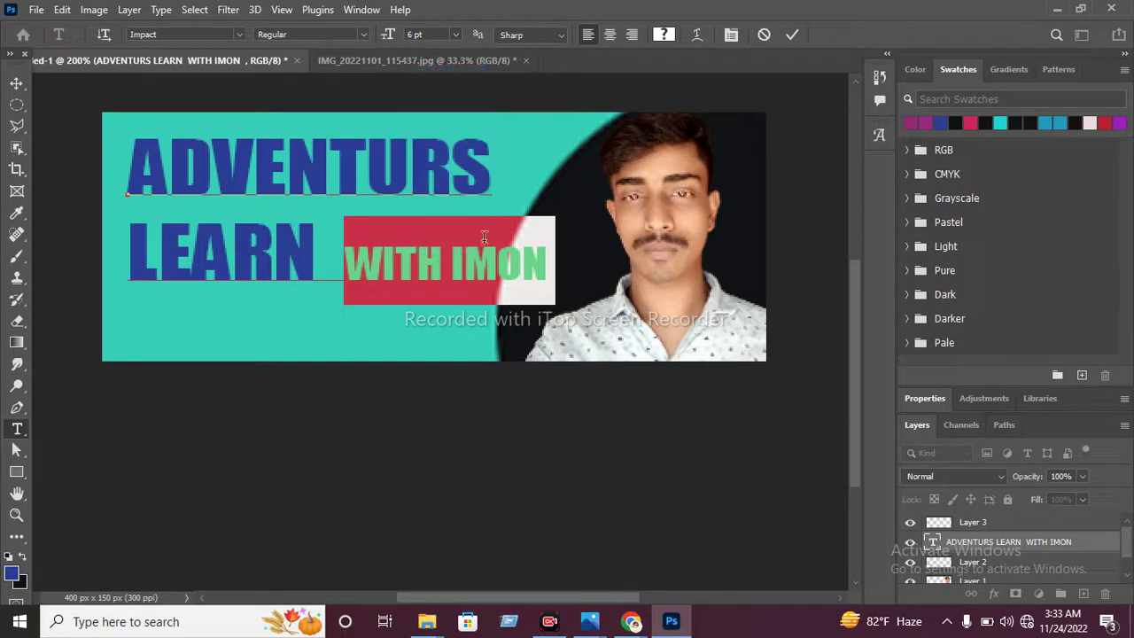
pyautogui.moveTo(437, 272); pyautogui.dragTo(440, 269)
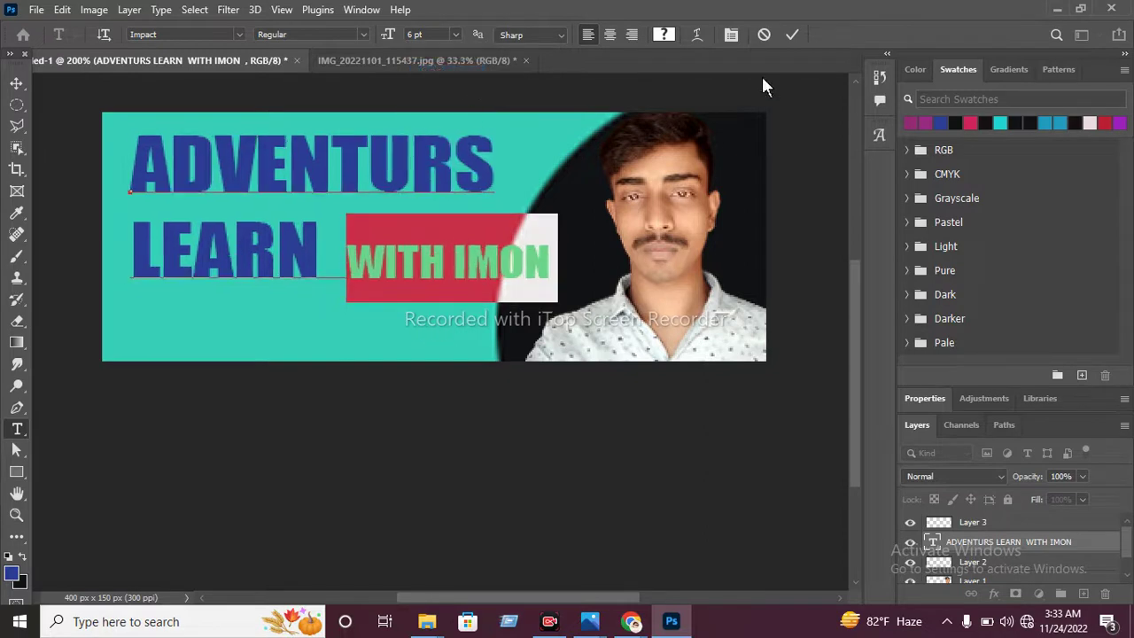
# Step: Commit the text and drag the heading up and left, discarding a stray text layer
pyautogui.click(794, 34)
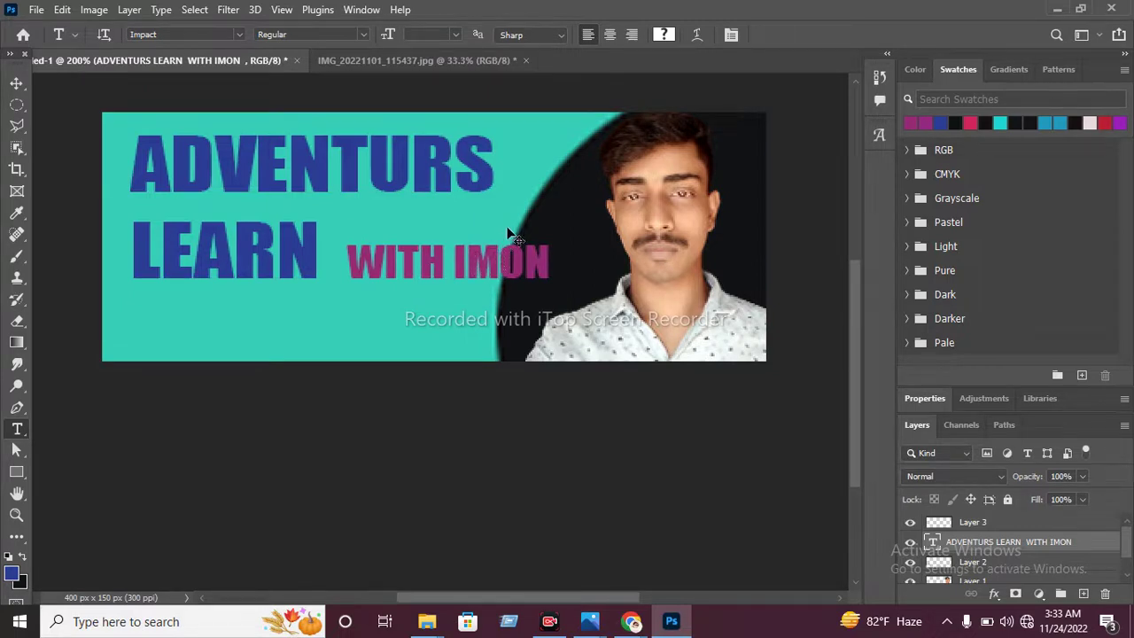
pyautogui.moveTo(549, 270); pyautogui.dragTo(522, 253)
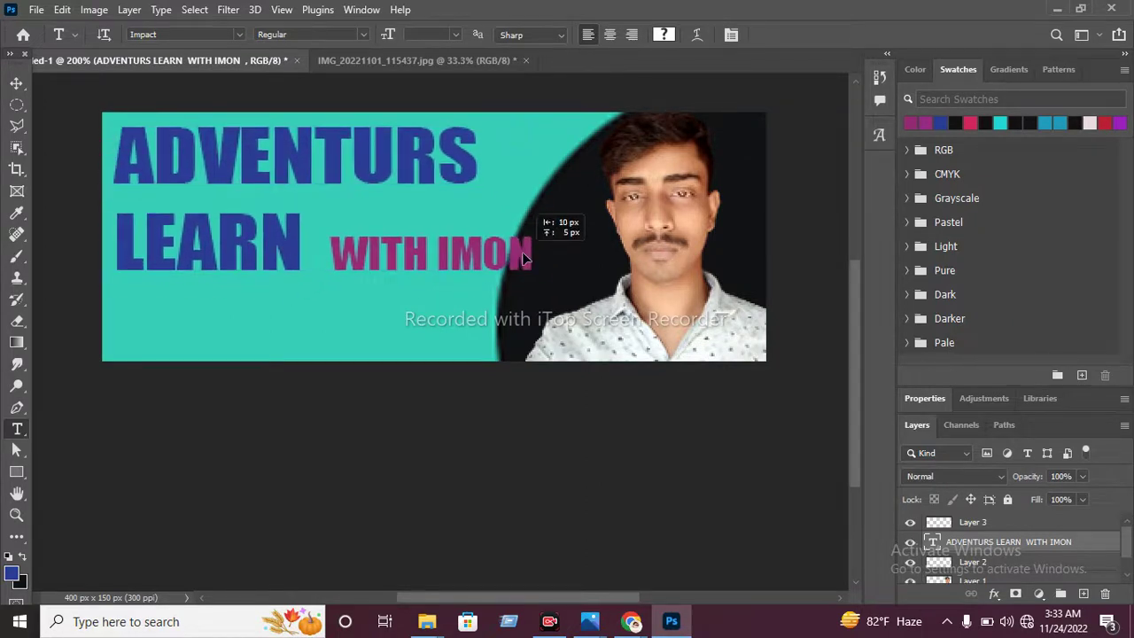
pyautogui.moveTo(519, 255); pyautogui.dragTo(523, 253)
pyautogui.click(538, 225)
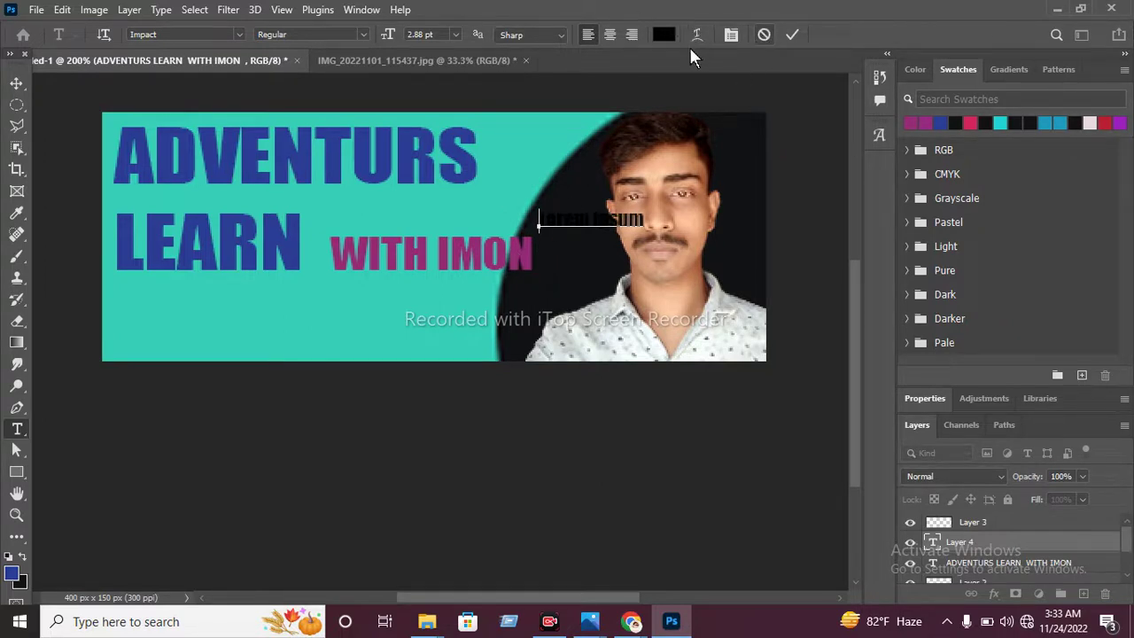
pyautogui.press('Escape')
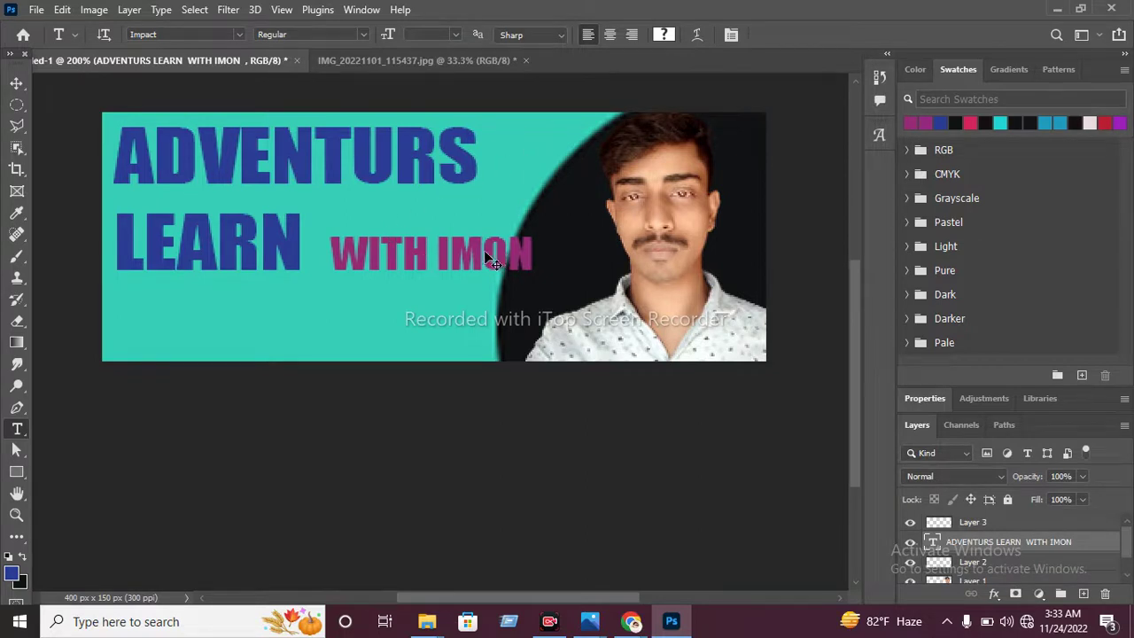
pyautogui.moveTo(484, 250)
pyautogui.mouseDown()
pyautogui.moveTo(467, 241)
pyautogui.moveTo(478, 253)
pyautogui.mouseUp()
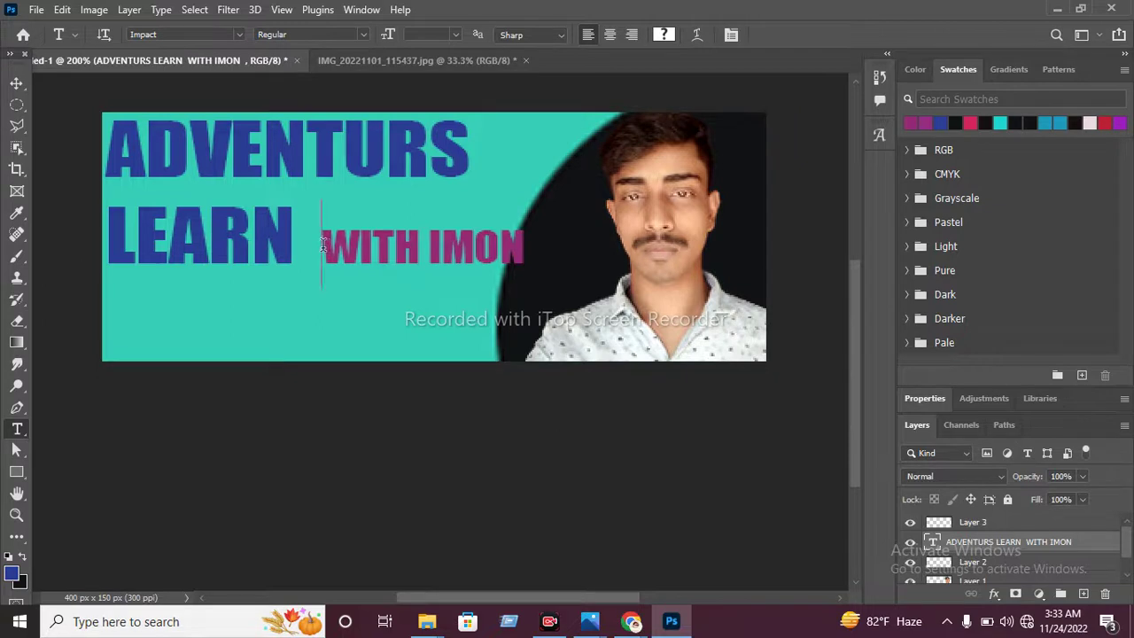
pyautogui.moveTo(323, 248); pyautogui.dragTo(525, 248)
# Step: Try Candara, then set WITH IMON to Gabriola Regular and commit the change
pyautogui.click(523, 248)
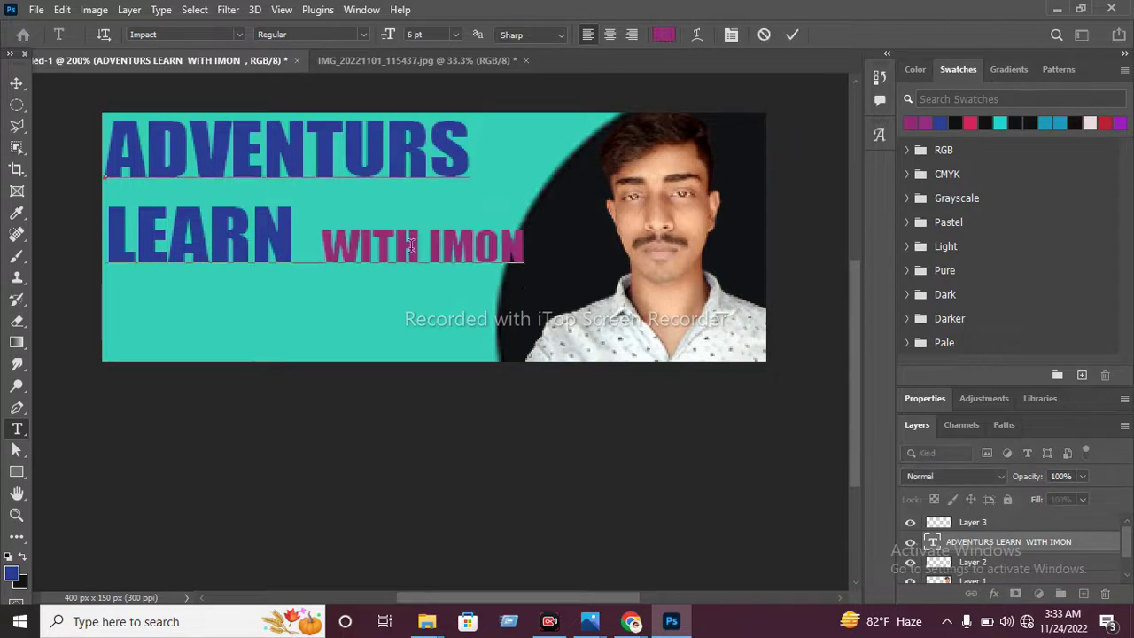
pyautogui.moveTo(322, 248); pyautogui.dragTo(528, 260)
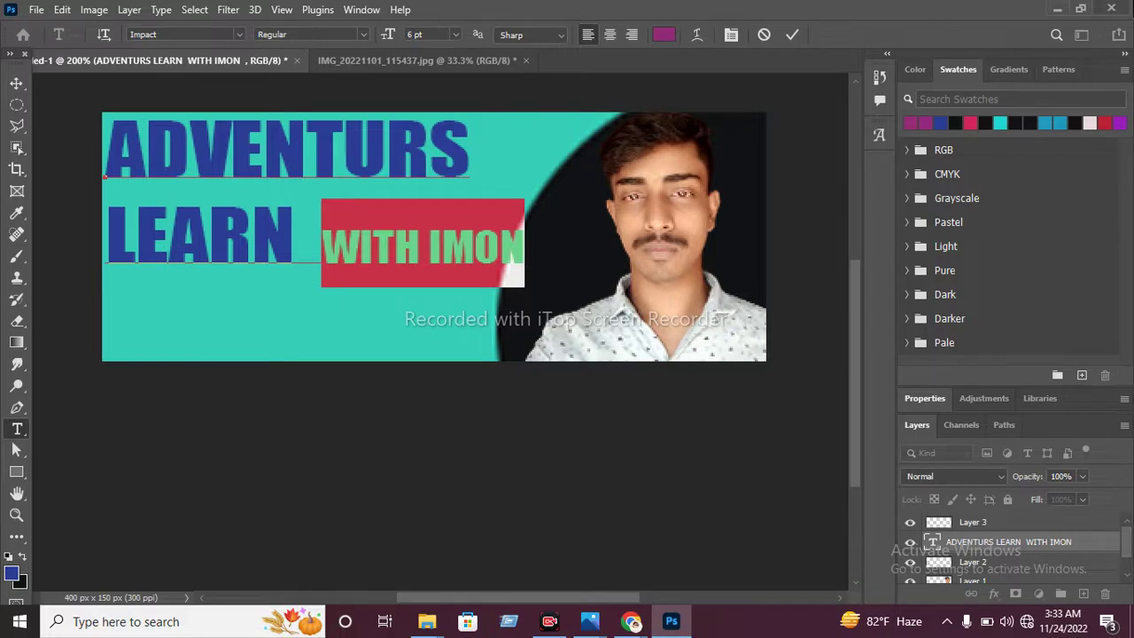
pyautogui.click(238, 33)
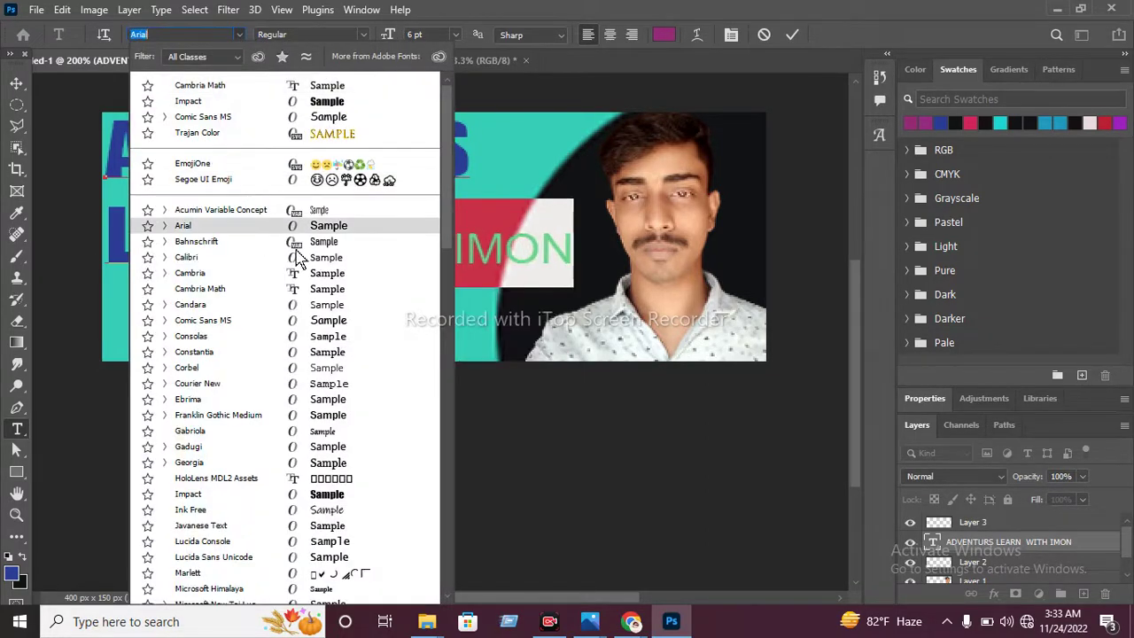
pyautogui.click(327, 306)
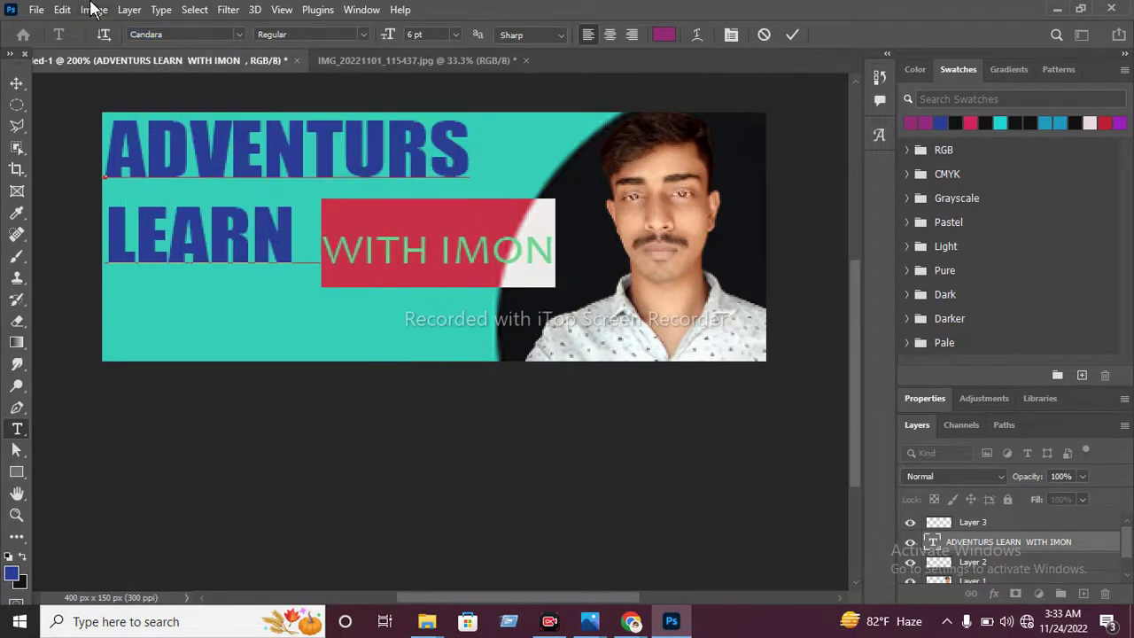
pyautogui.click(238, 34)
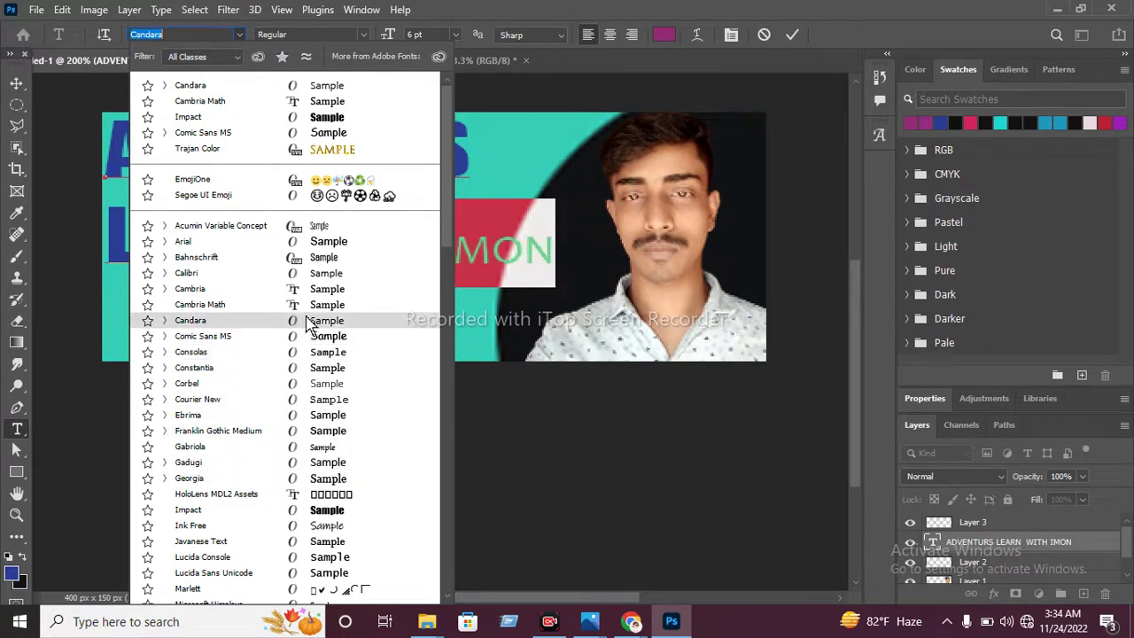
pyautogui.click(307, 449)
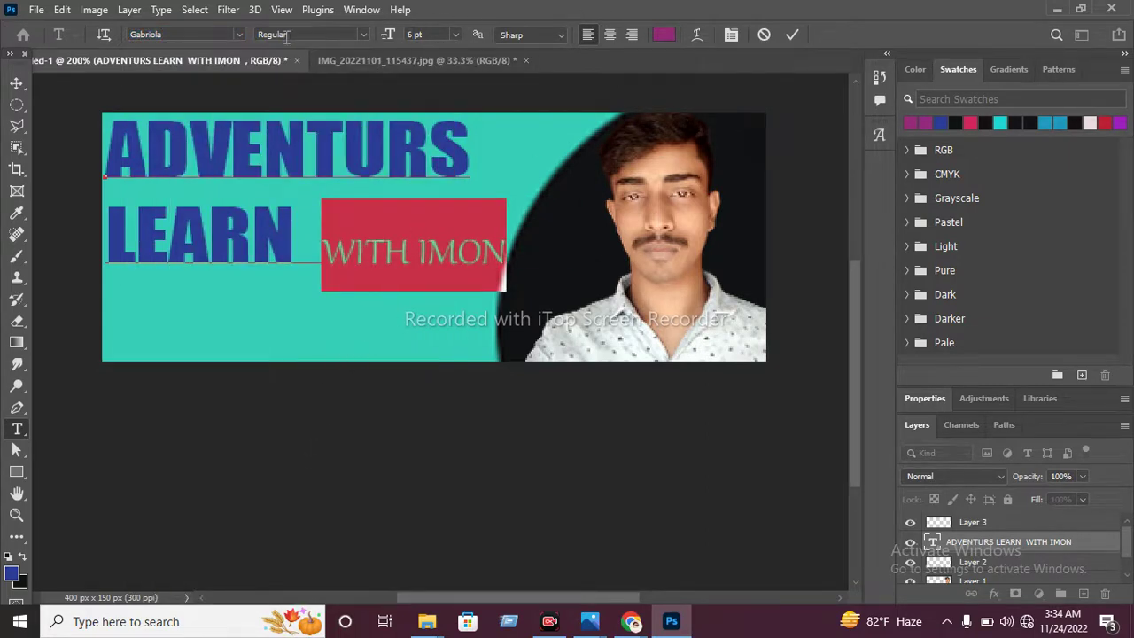
pyautogui.click(361, 34)
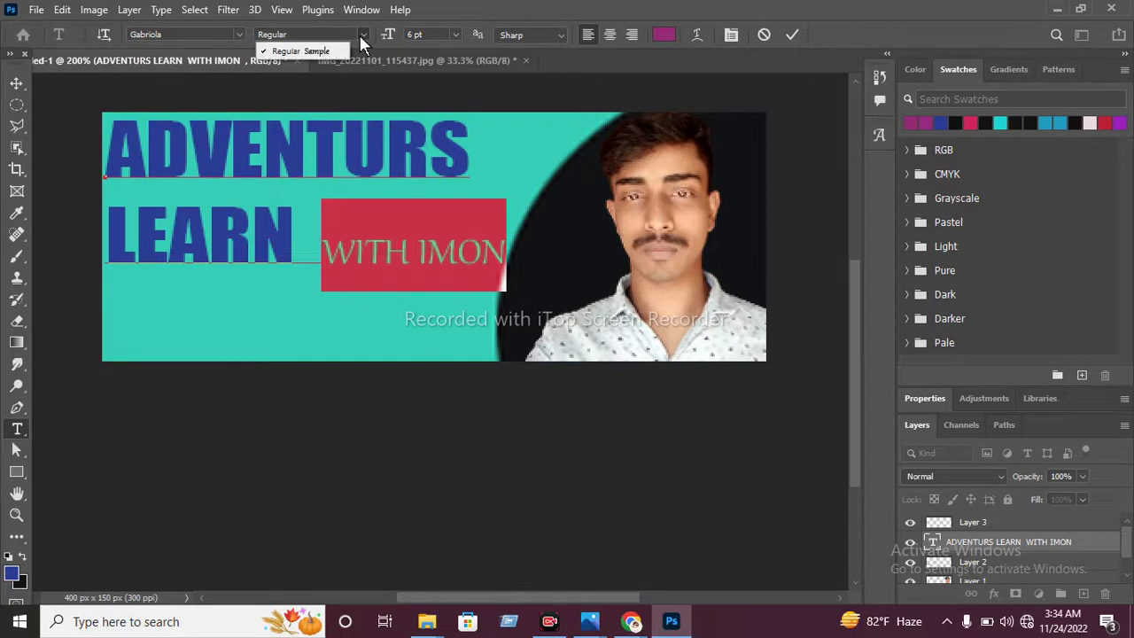
pyautogui.click(566, 93)
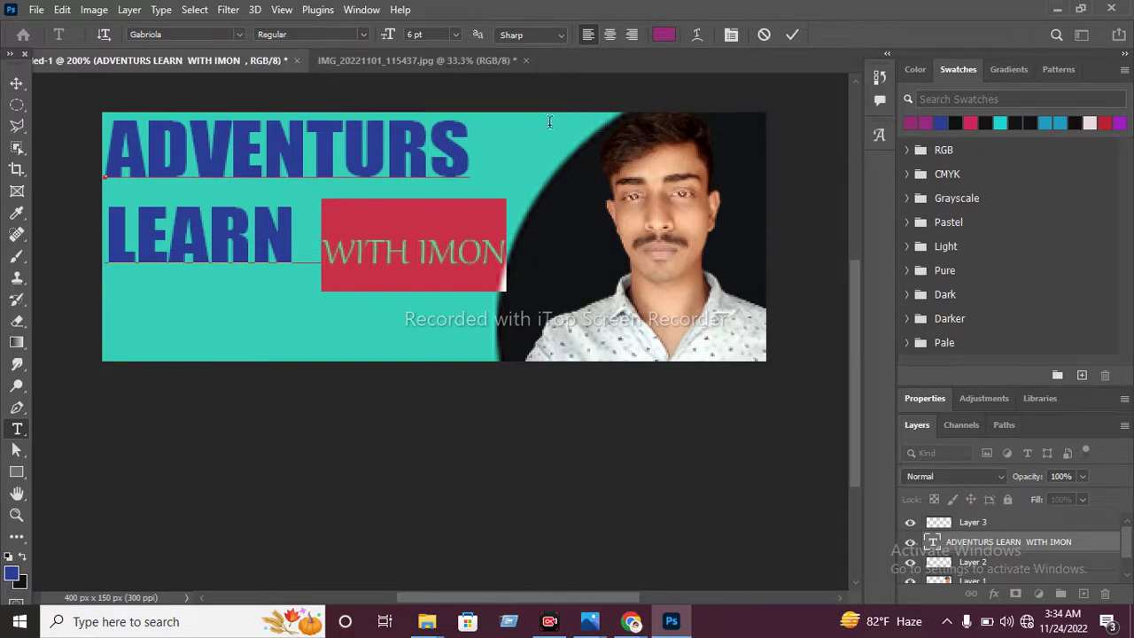
pyautogui.click(793, 32)
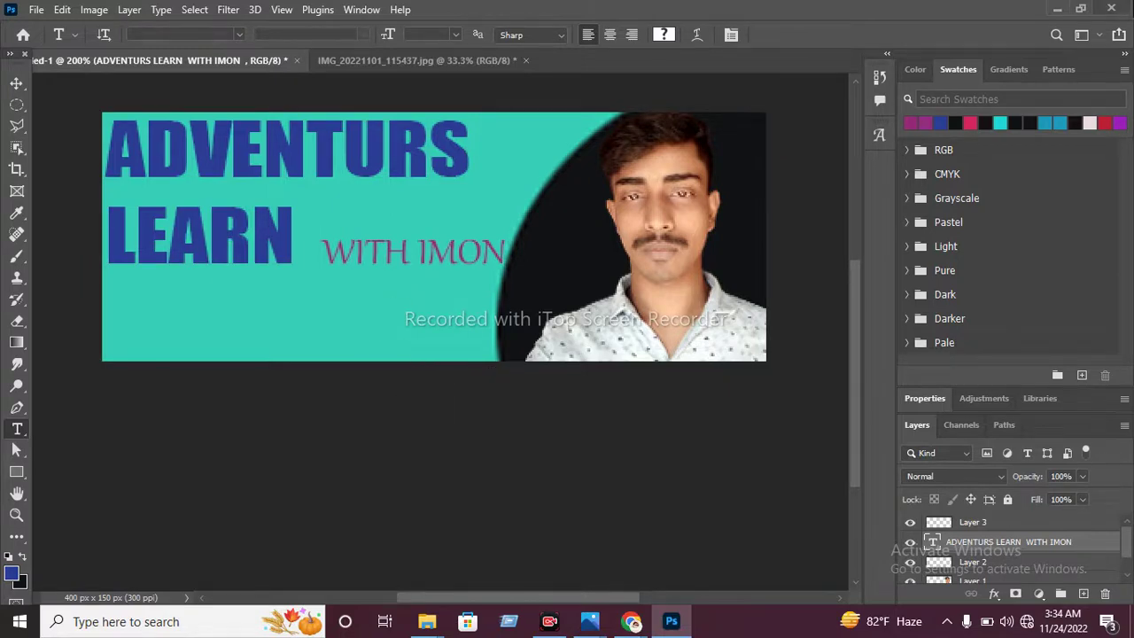
# Step: Open File > Export As and check the 851 × 315 px Facebook cover size in Chrome
pyautogui.click(38, 10)
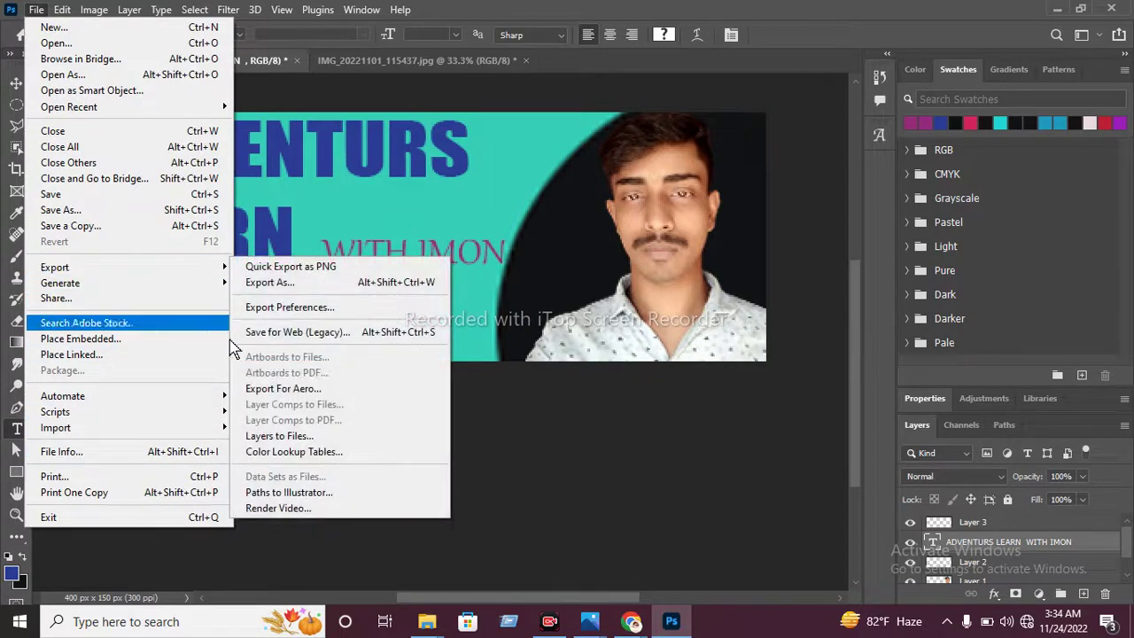
pyautogui.click(328, 280)
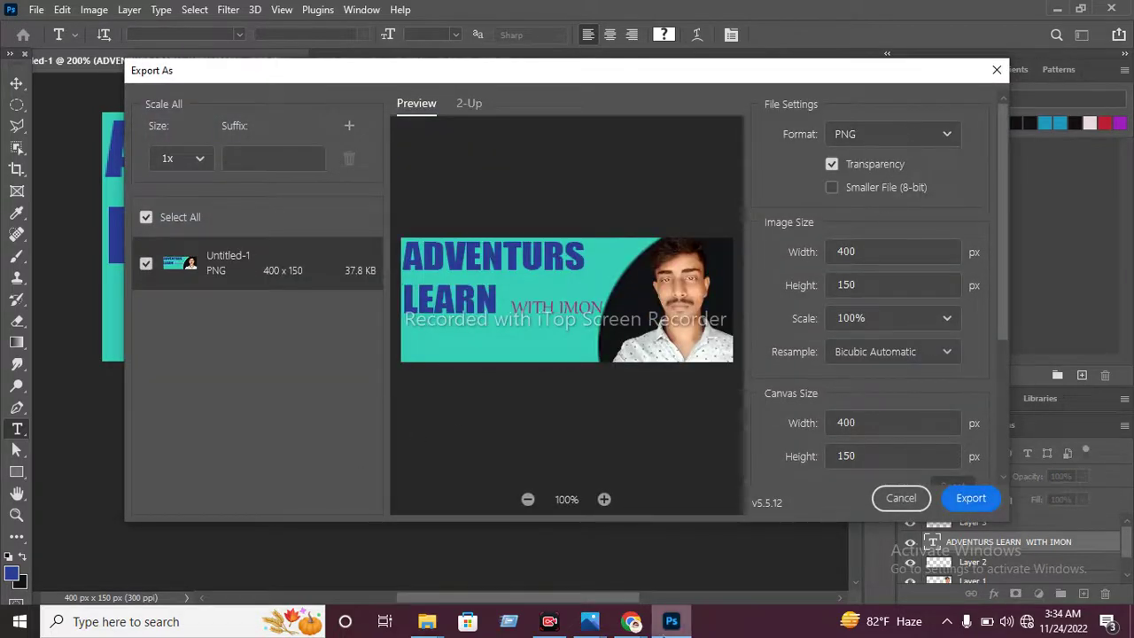
pyautogui.click(633, 623)
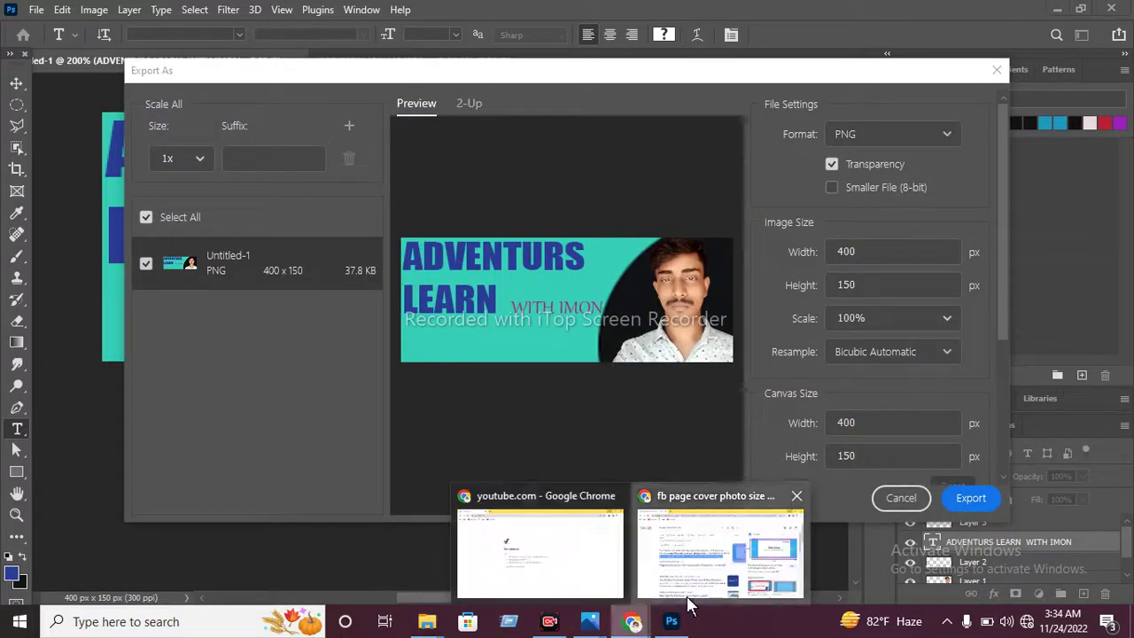
pyautogui.click(720, 549)
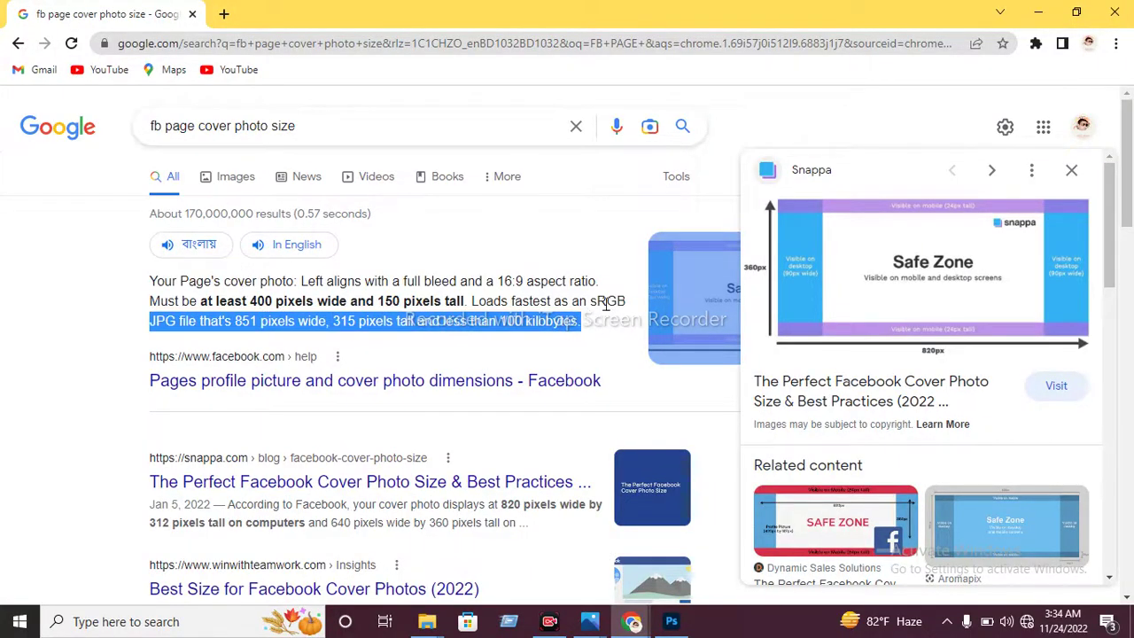
# Step: Set the export format to JPG and export, bringing up the Desktop Save As dialog
pyautogui.click(1038, 13)
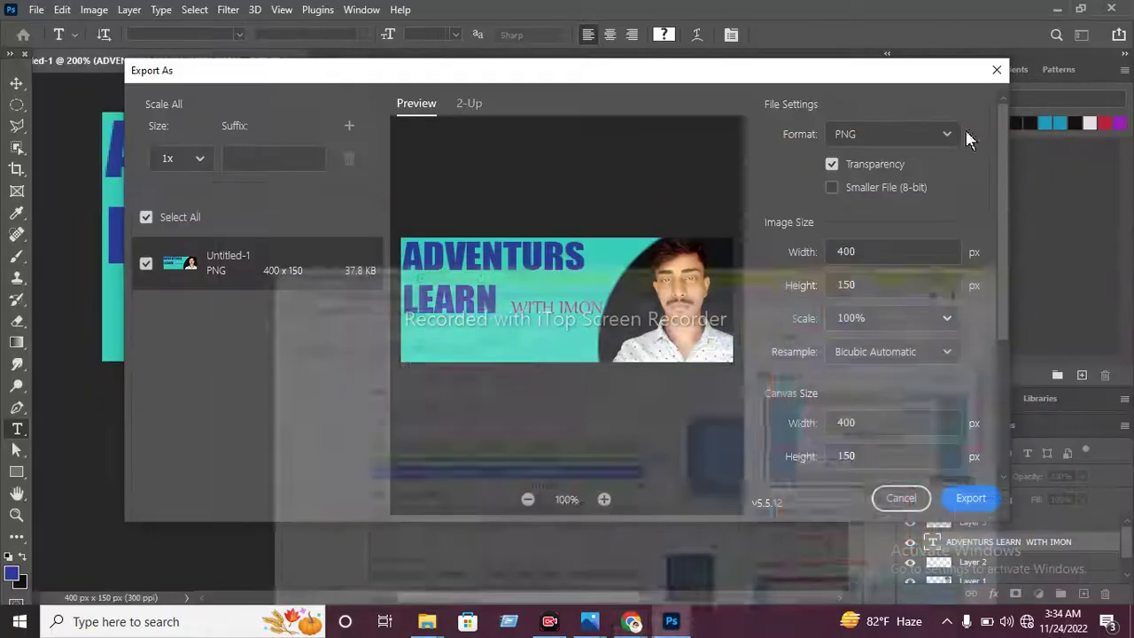
pyautogui.click(944, 136)
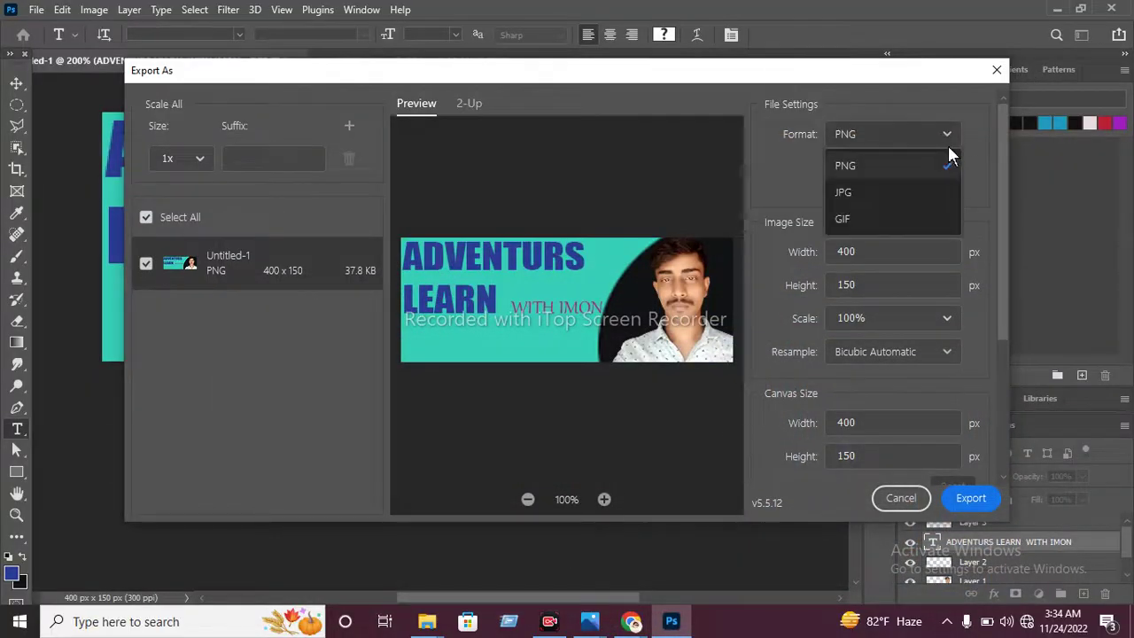
pyautogui.click(911, 194)
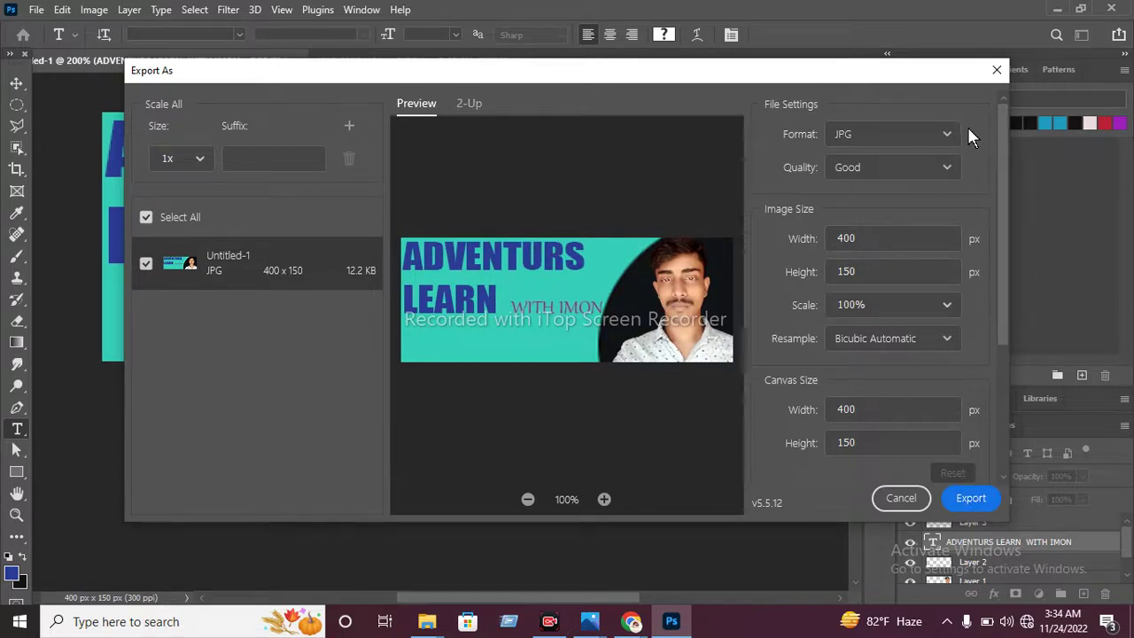
pyautogui.click(947, 133)
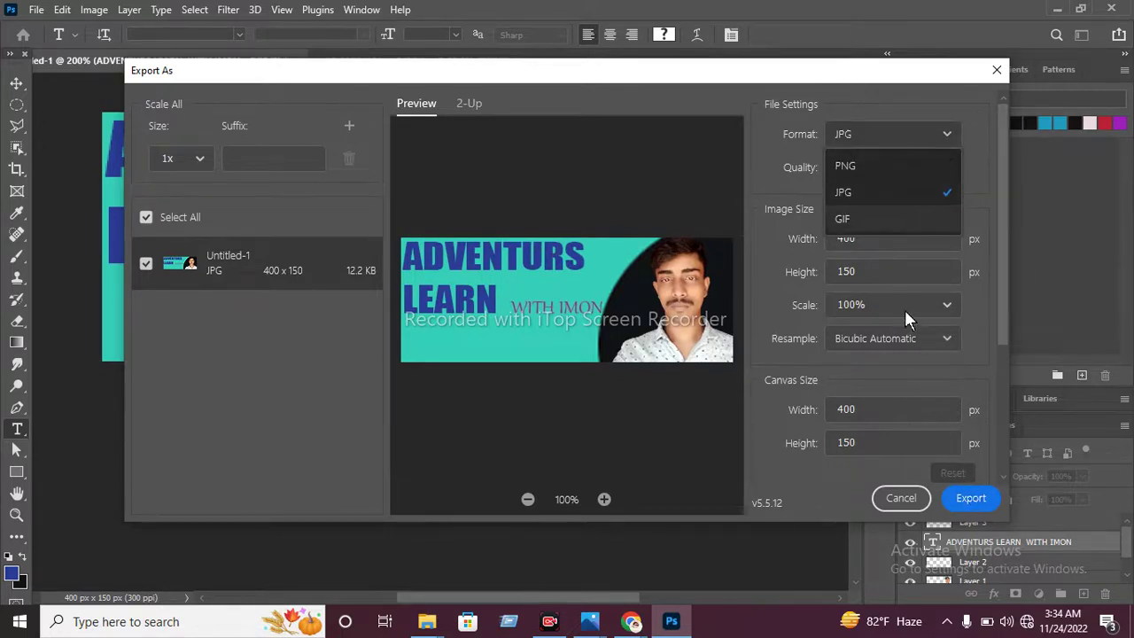
pyautogui.click(989, 188)
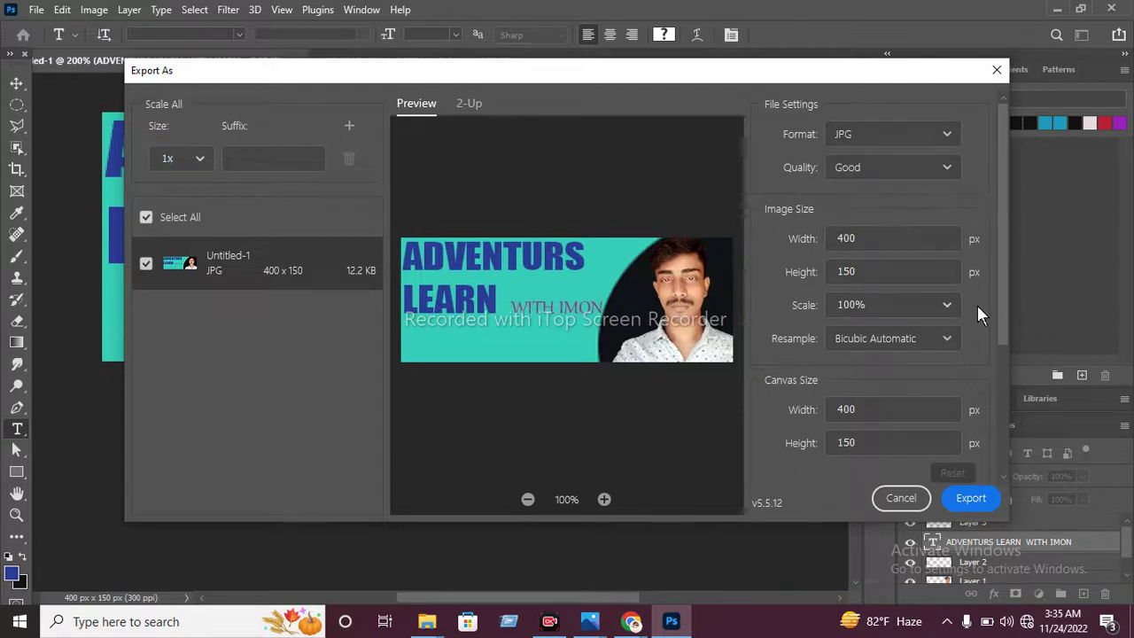
pyautogui.click(969, 500)
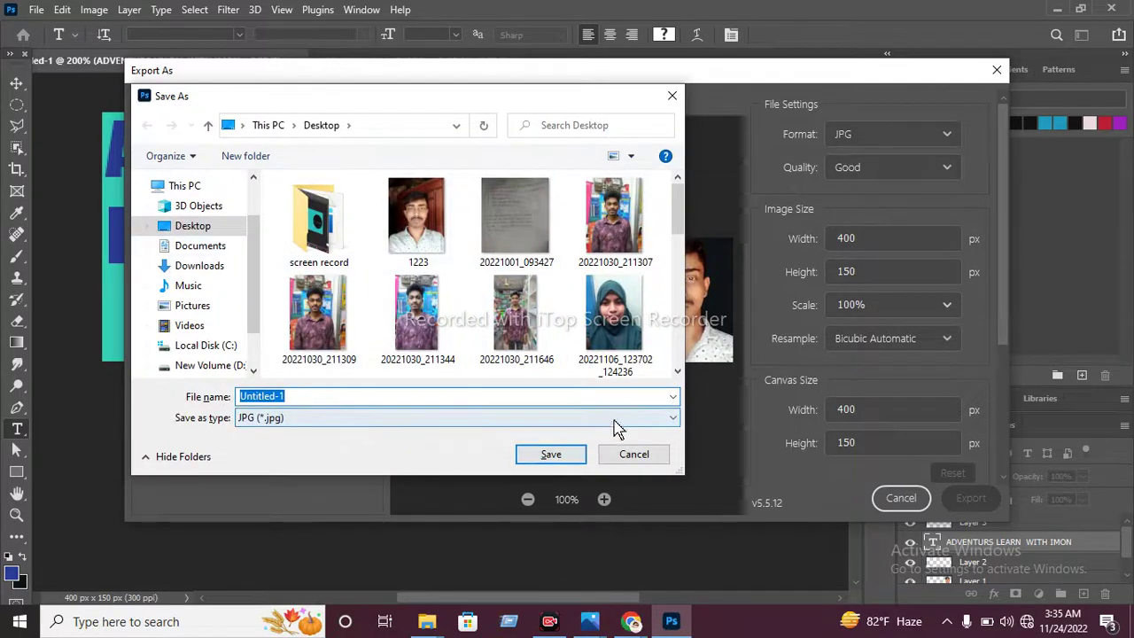
# Step: Save the JPG as Untitled-1 on the Desktop and minimise Photoshop
pyautogui.click(555, 455)
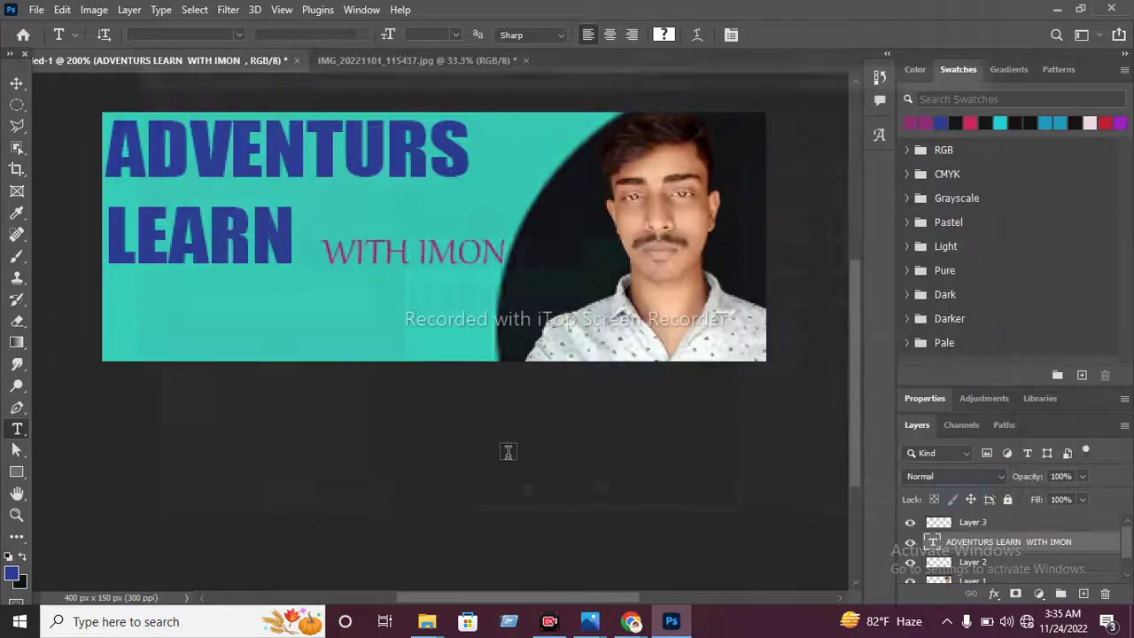
pyautogui.click(1057, 9)
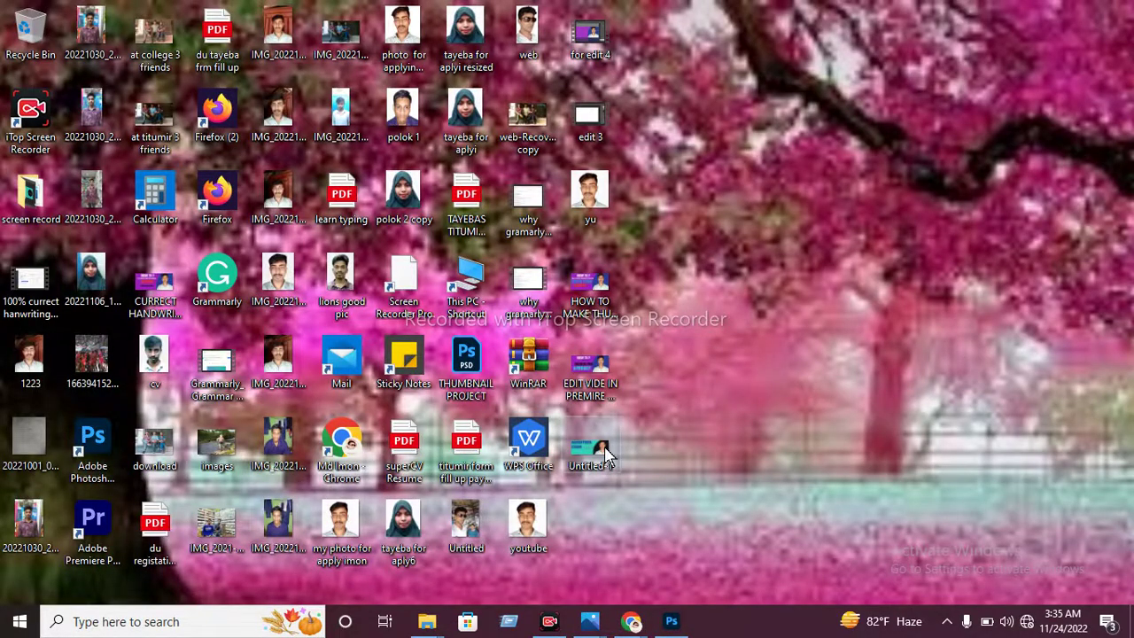